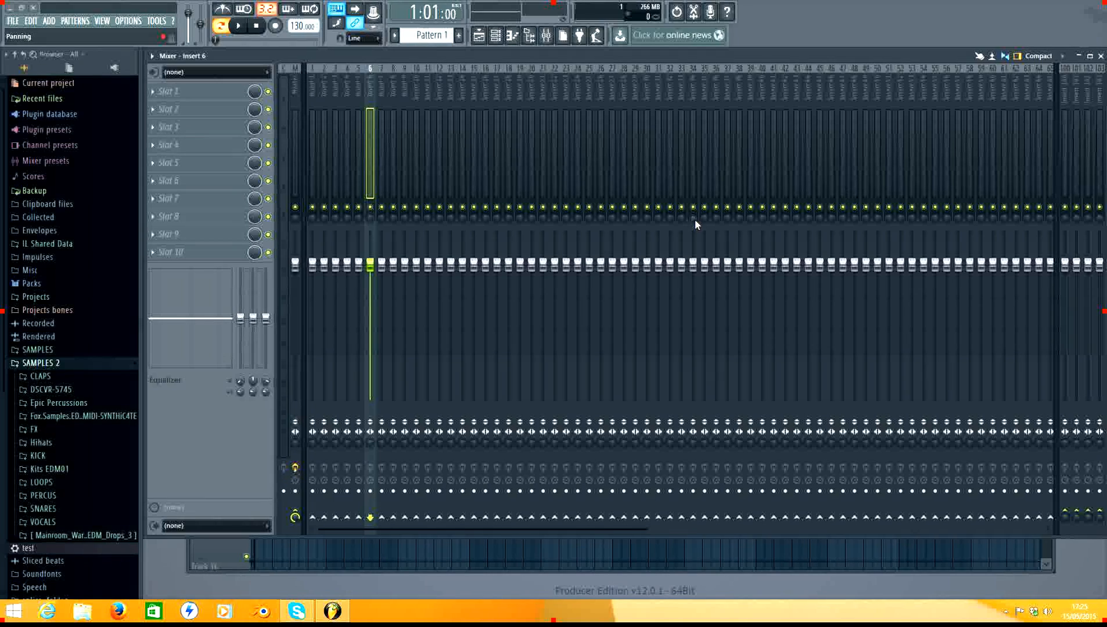
# Step: Show the channel rack and reposition it as a floating window over the mixer
pyautogui.click(495, 35)
pyautogui.moveTo(672, 148); pyautogui.dragTo(749, 298)
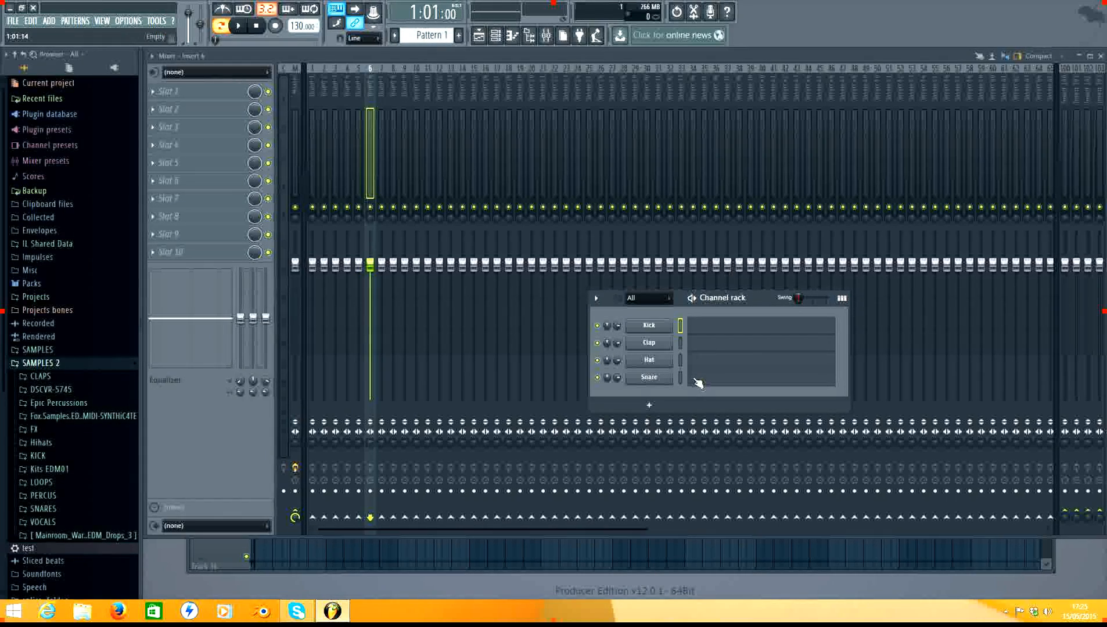
pyautogui.moveTo(739, 305); pyautogui.dragTo(798, 321)
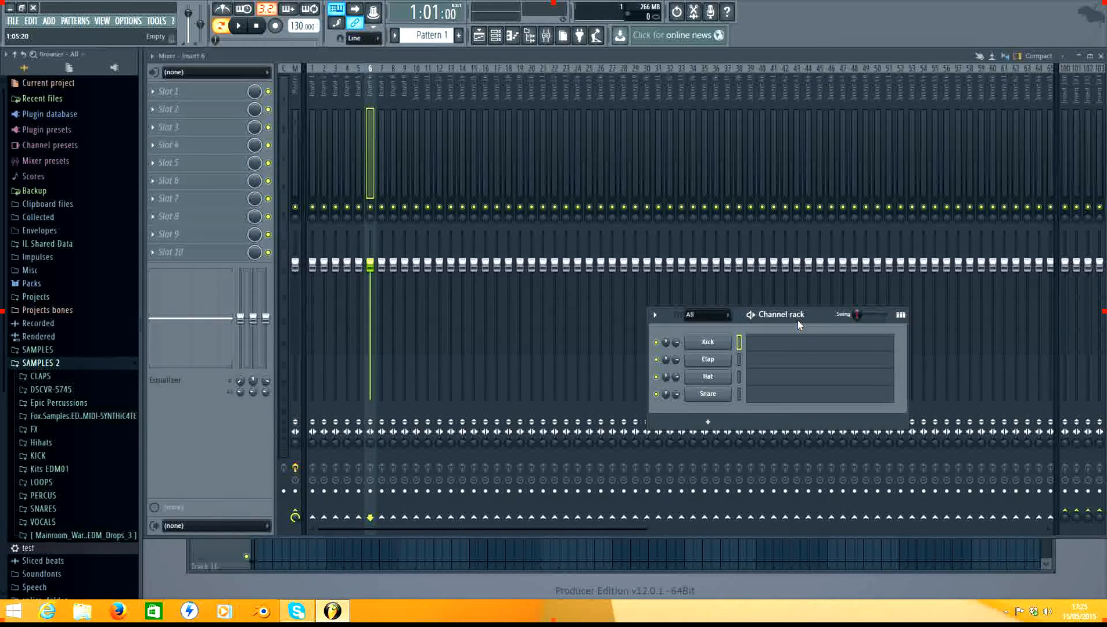
pyautogui.moveTo(806, 317); pyautogui.dragTo(815, 270)
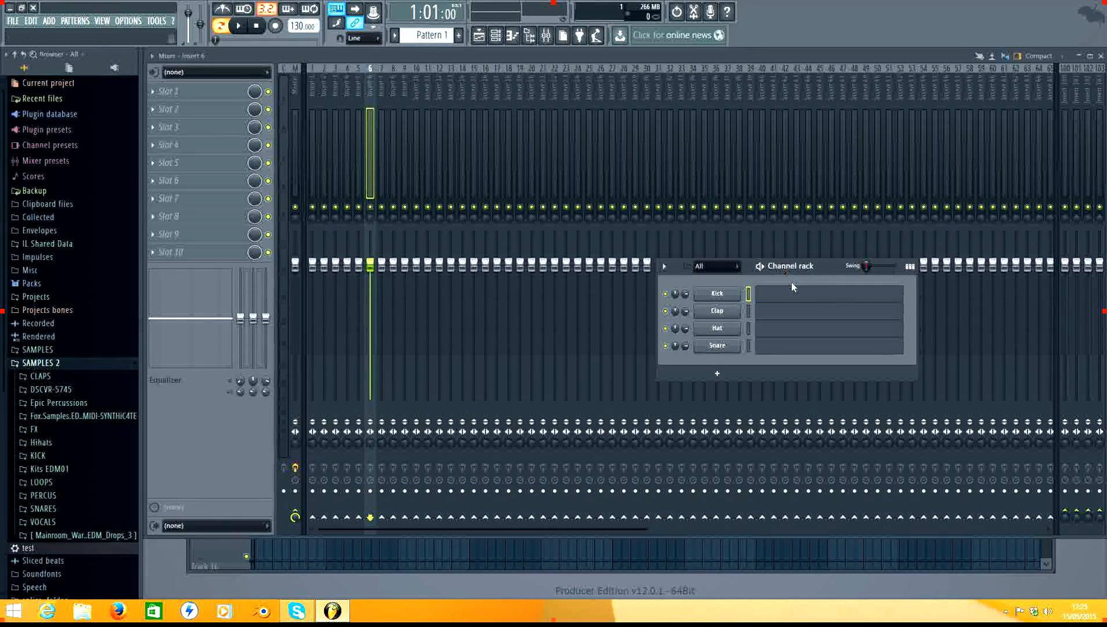
pyautogui.moveTo(827, 270); pyautogui.dragTo(746, 298)
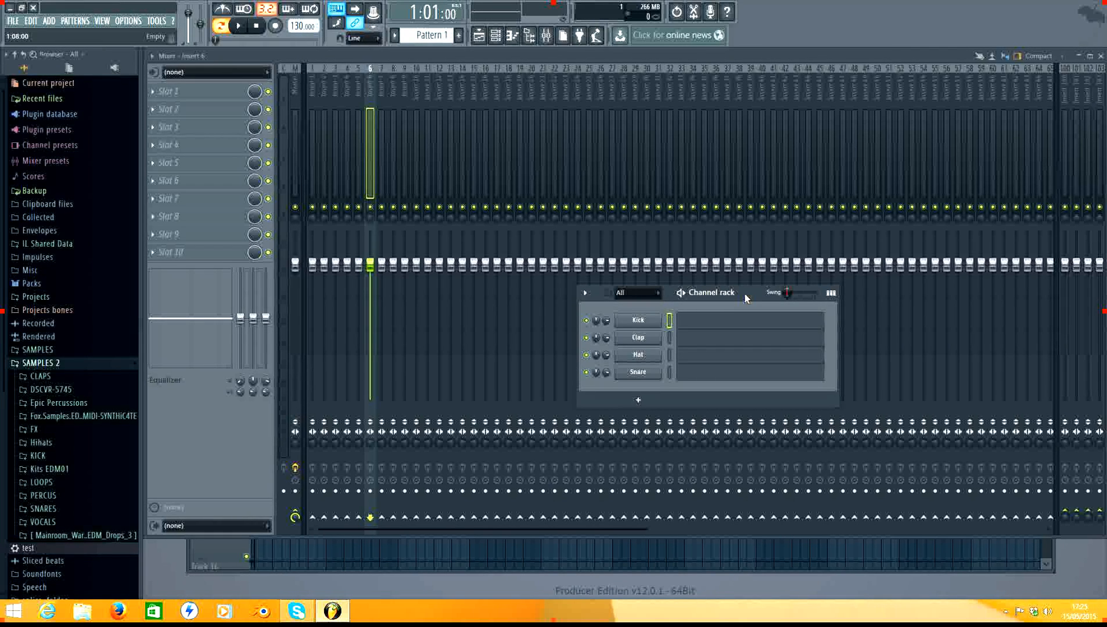
pyautogui.moveTo(703, 293)
pyautogui.mouseDown()
pyautogui.moveTo(733, 308)
pyautogui.moveTo(694, 254)
pyautogui.moveTo(668, 286)
pyautogui.moveTo(886, 402)
pyautogui.moveTo(786, 136)
pyautogui.moveTo(732, 148)
pyautogui.moveTo(693, 302)
pyautogui.mouseUp()
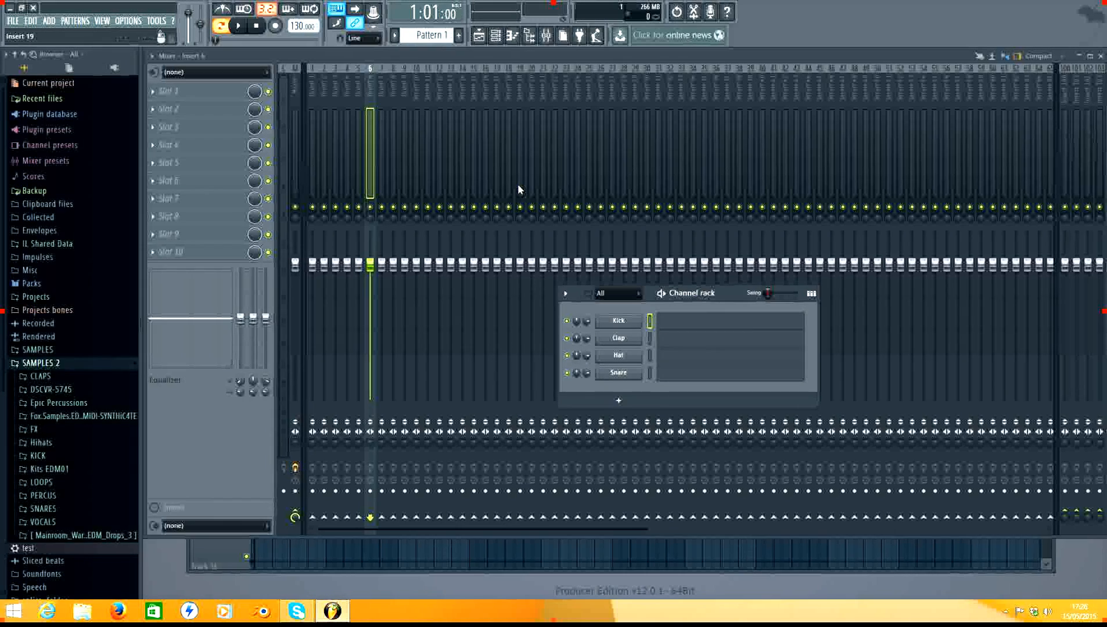
pyautogui.moveTo(716, 294); pyautogui.dragTo(751, 201)
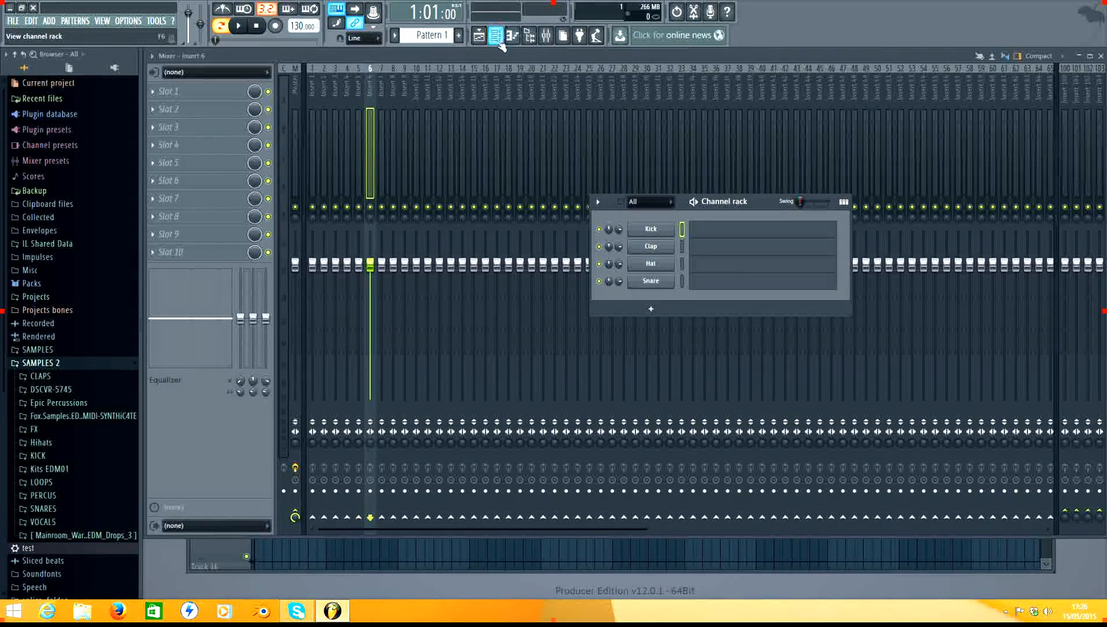
# Step: Bring the playlist to the front and place the channel rack over its tracks 3 to 6
pyautogui.click(480, 36)
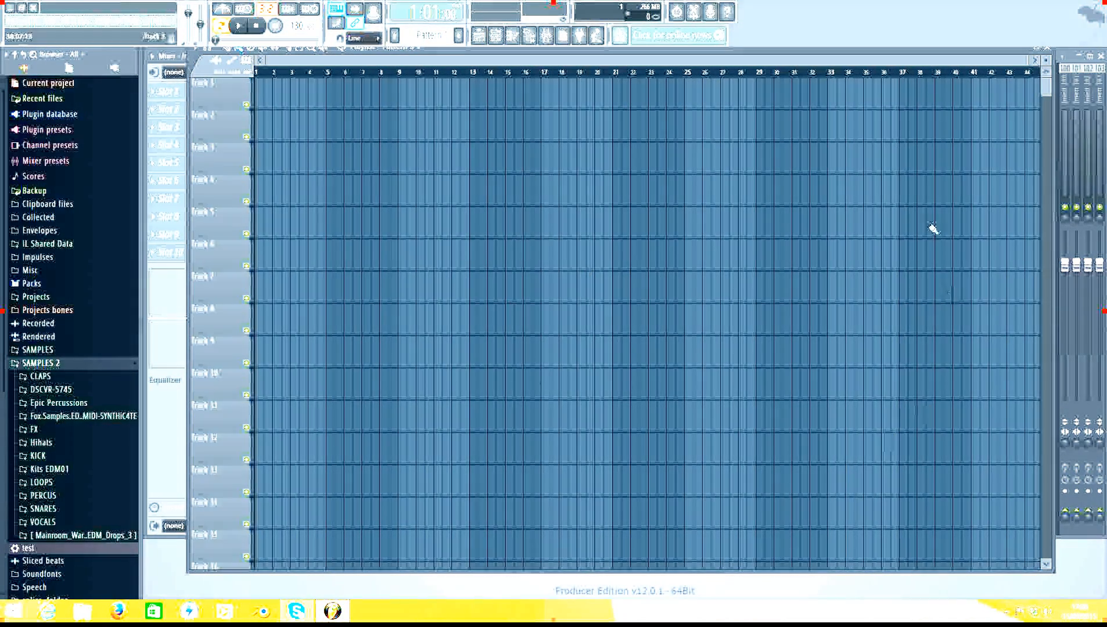
pyautogui.click(495, 36)
pyautogui.moveTo(743, 202); pyautogui.dragTo(784, 216)
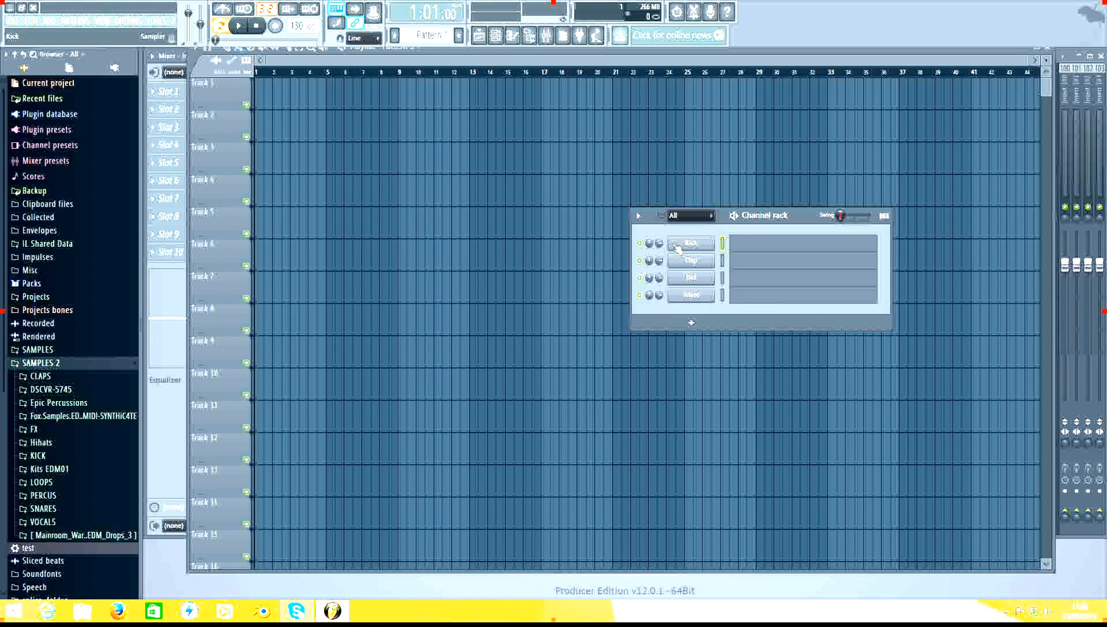
pyautogui.moveTo(775, 216); pyautogui.dragTo(683, 179)
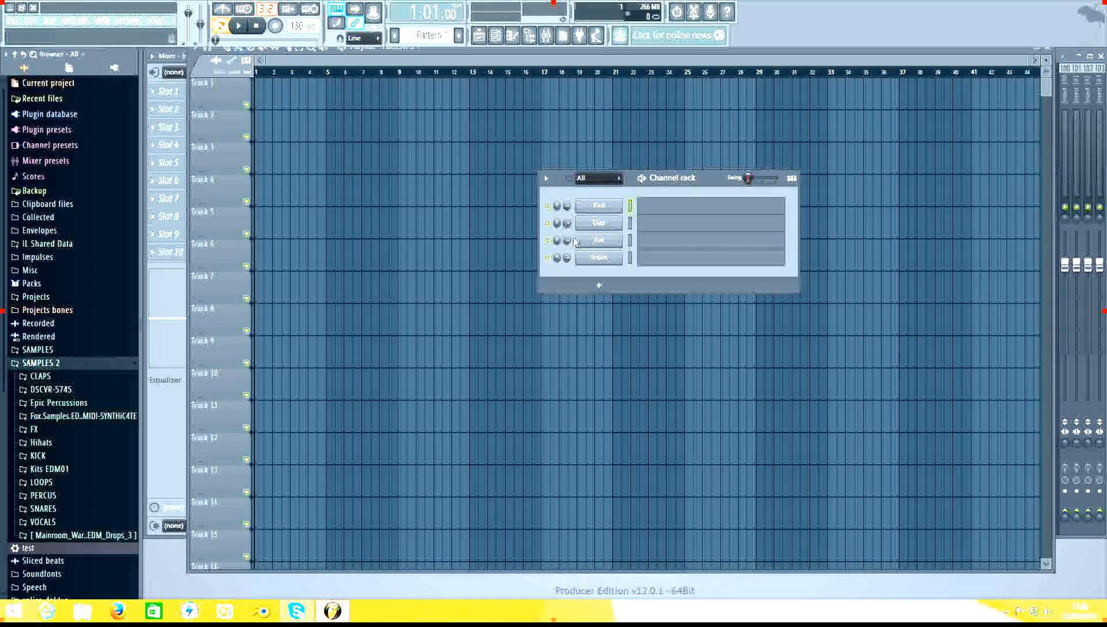
pyautogui.moveTo(677, 182); pyautogui.dragTo(768, 162)
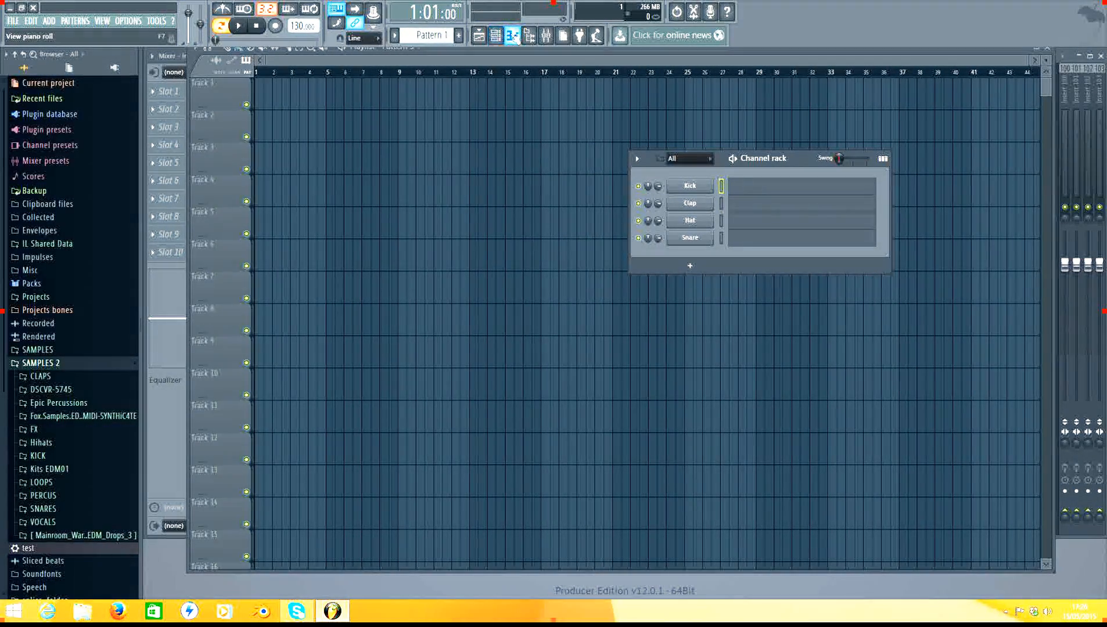
# Step: Open the piano roll for the Kick channel and reposition its window over the playlist
pyautogui.press('F7')
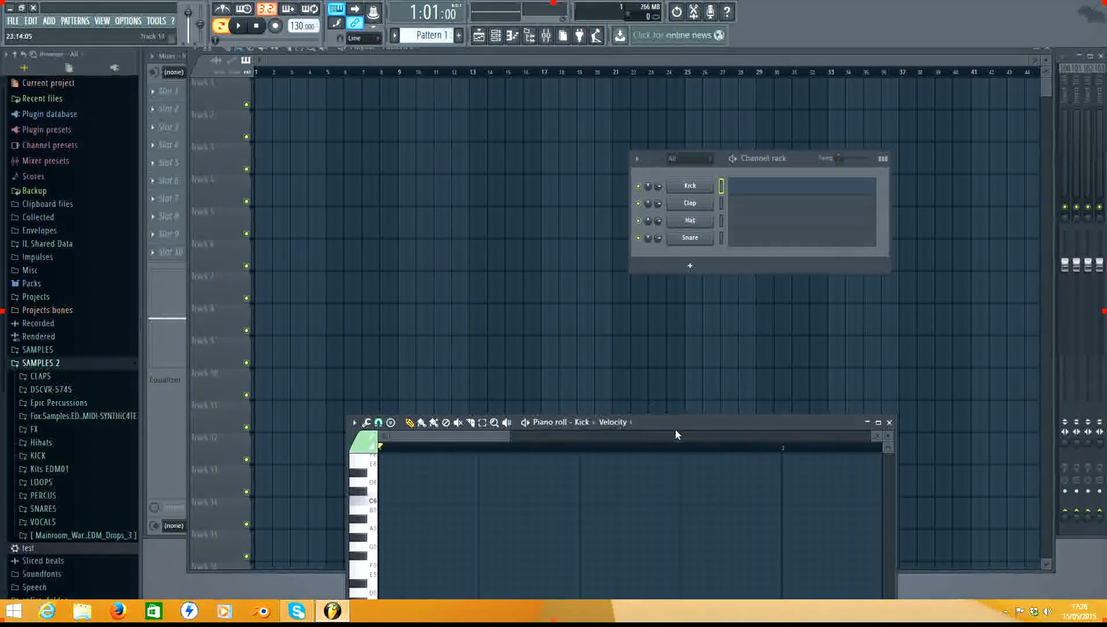
pyautogui.moveTo(677, 422); pyautogui.dragTo(607, 80)
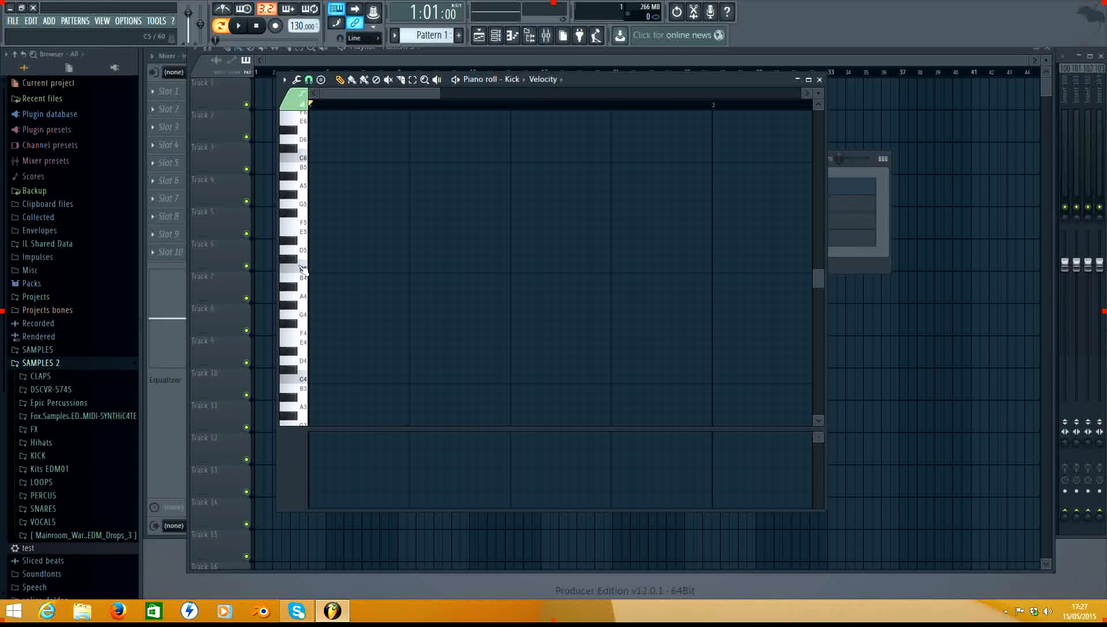
pyautogui.moveTo(605, 84); pyautogui.dragTo(624, 117)
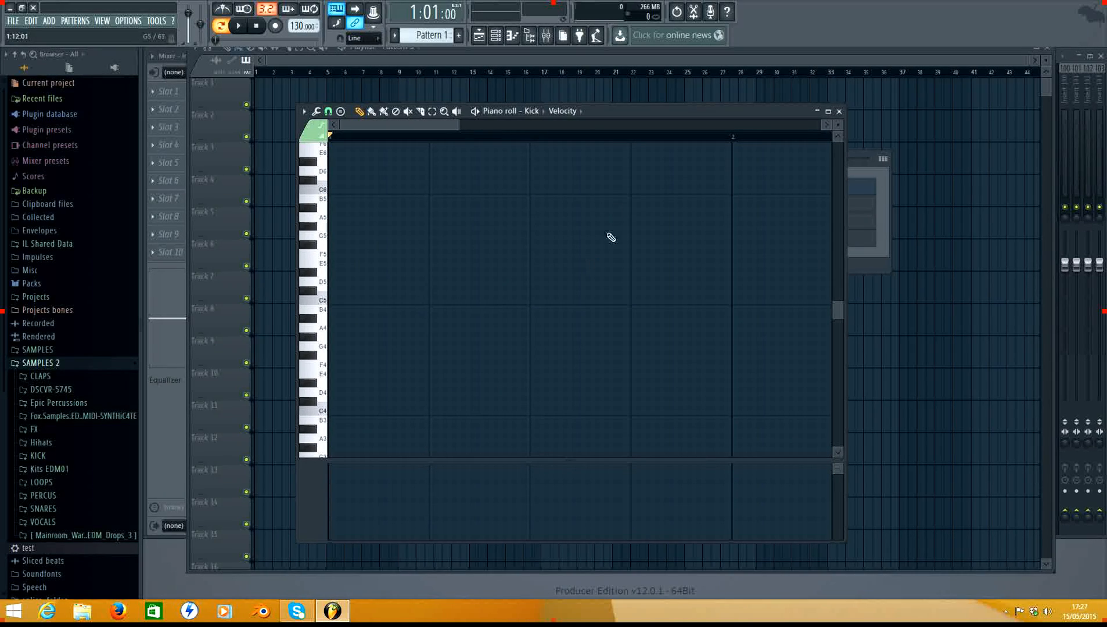
pyautogui.moveTo(621, 118); pyautogui.dragTo(604, 173)
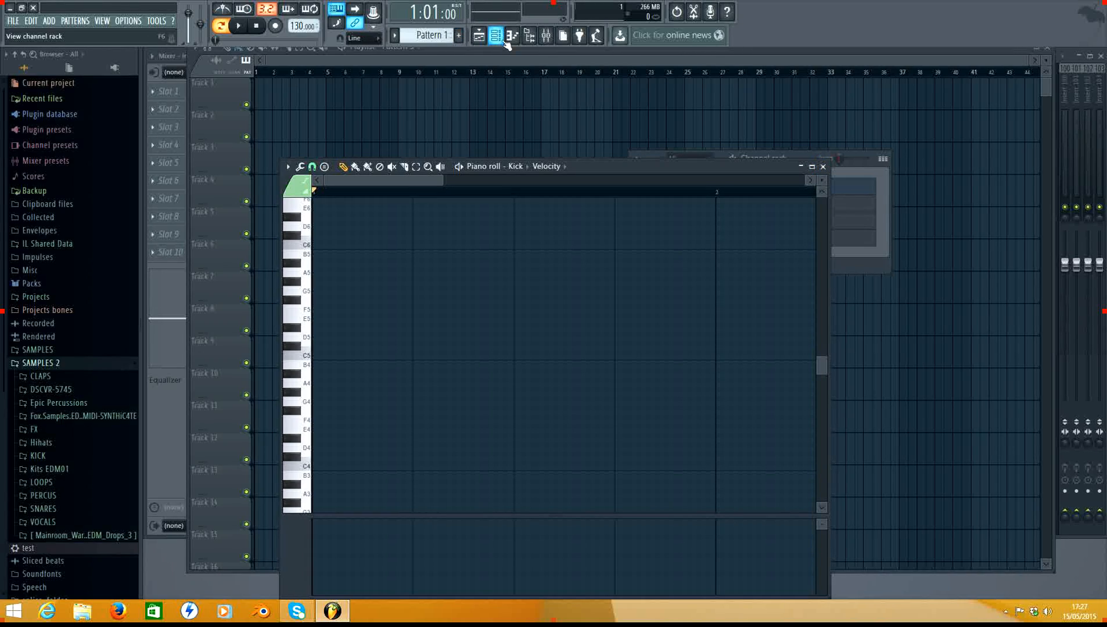
# Step: Show the mixer, toggle it off and on again, and reposition its window over the playlist
pyautogui.click(546, 36)
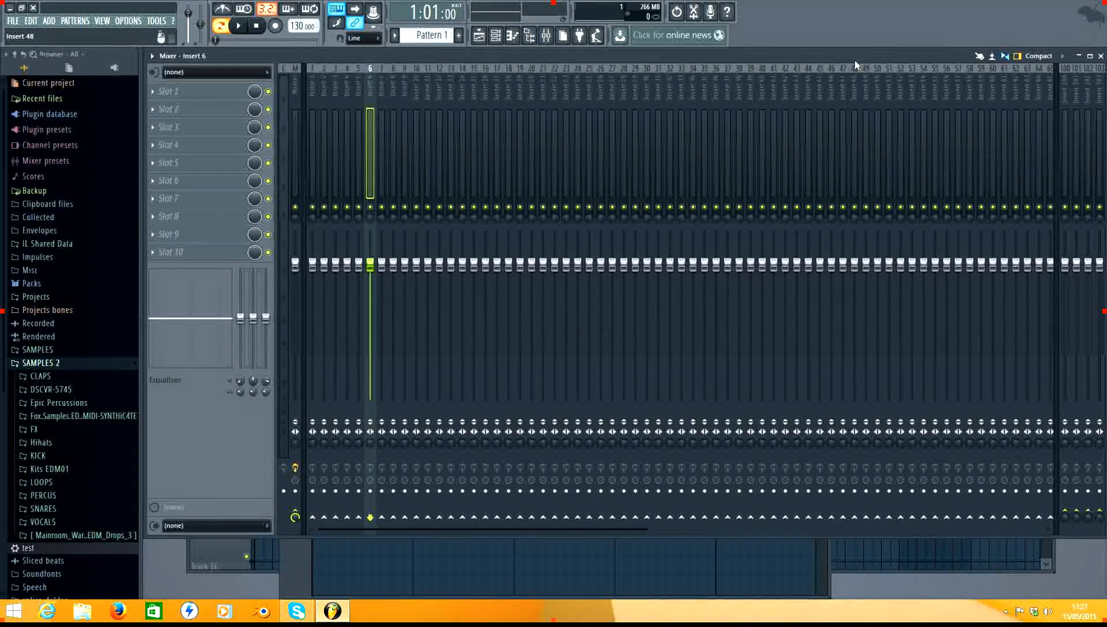
pyautogui.moveTo(856, 64); pyautogui.dragTo(840, 109)
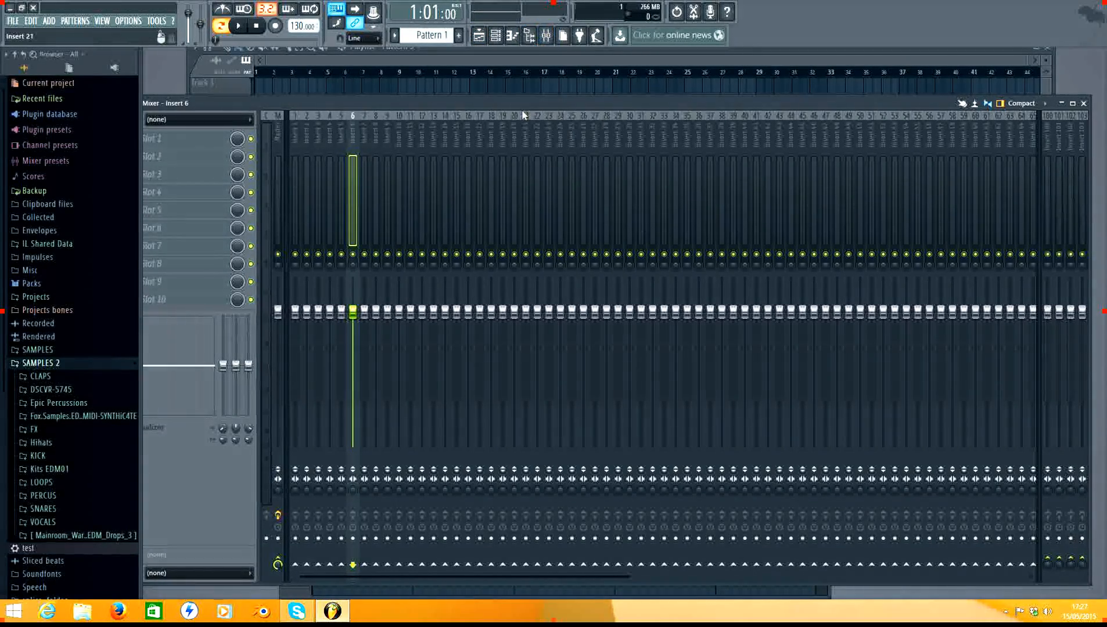
pyautogui.click(545, 35)
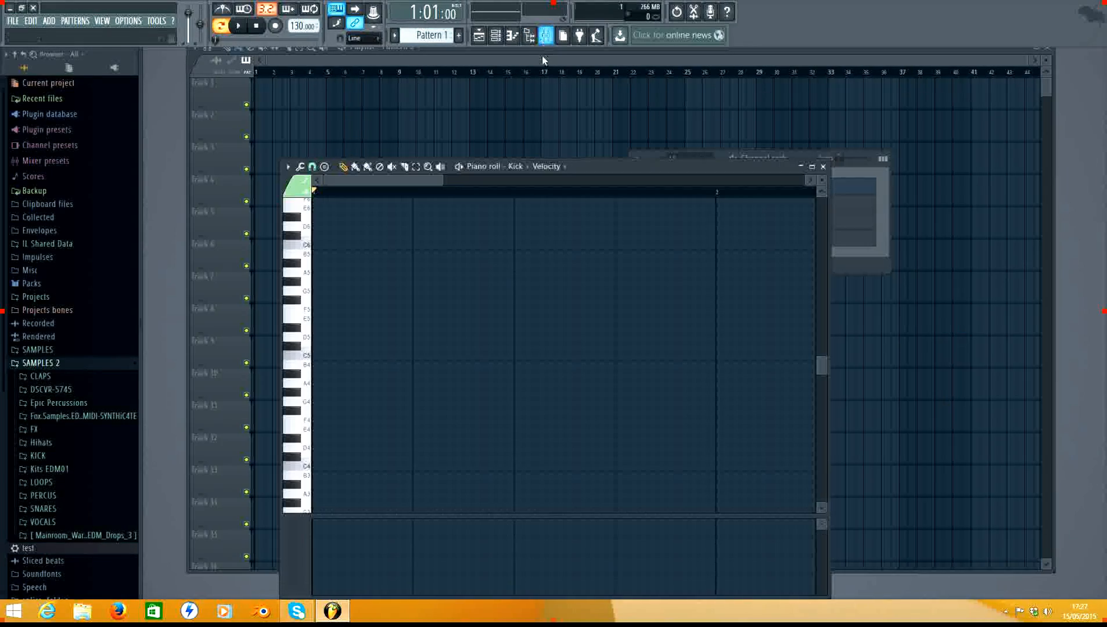
pyautogui.click(546, 35)
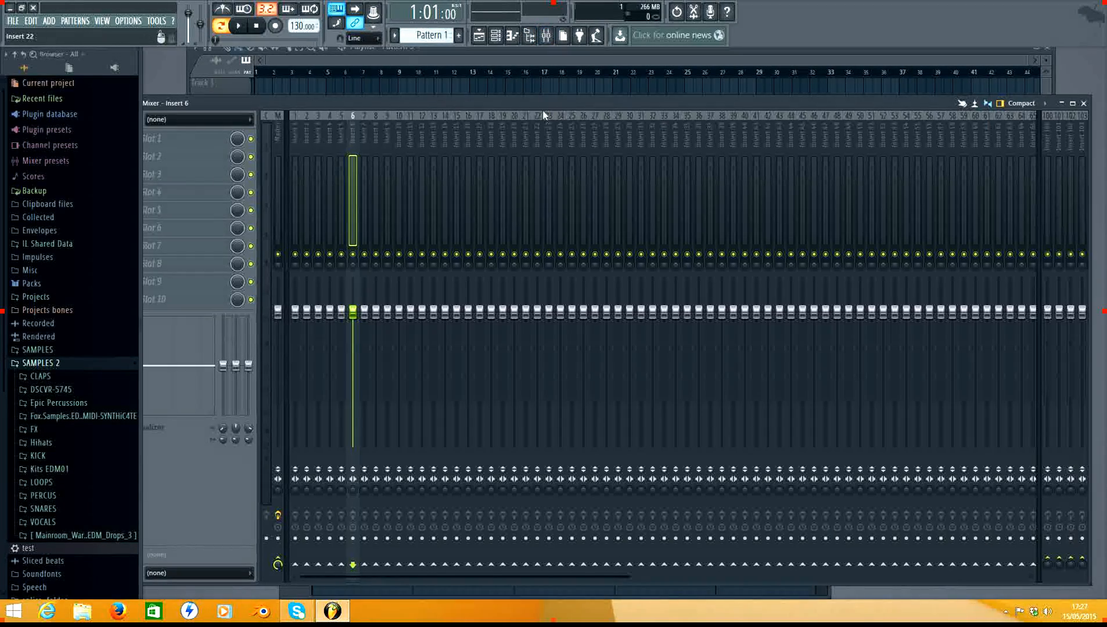
pyautogui.moveTo(539, 105); pyautogui.dragTo(599, 91)
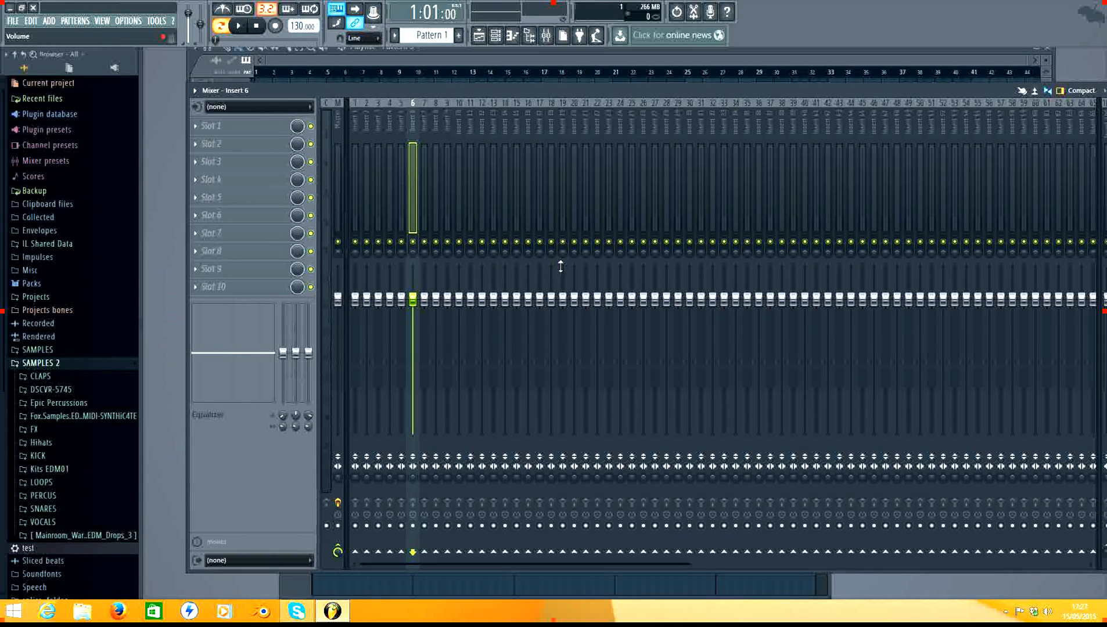
# Step: Alternate between the channel rack and the mixer, reposition the mixer window, and select its Master track
pyautogui.click(495, 35)
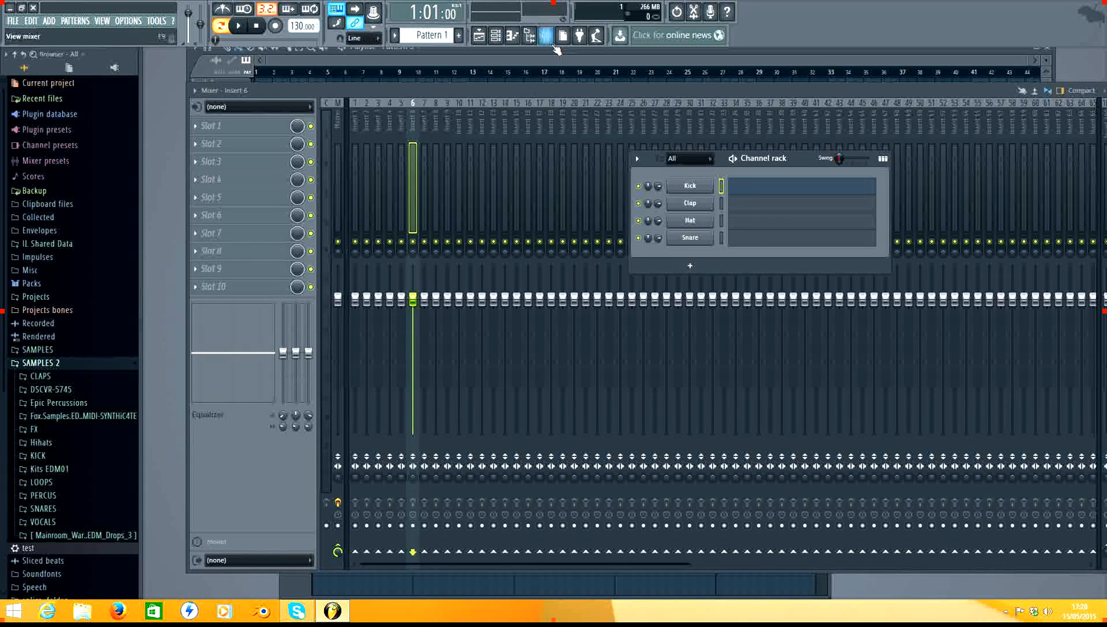
pyautogui.click(547, 36)
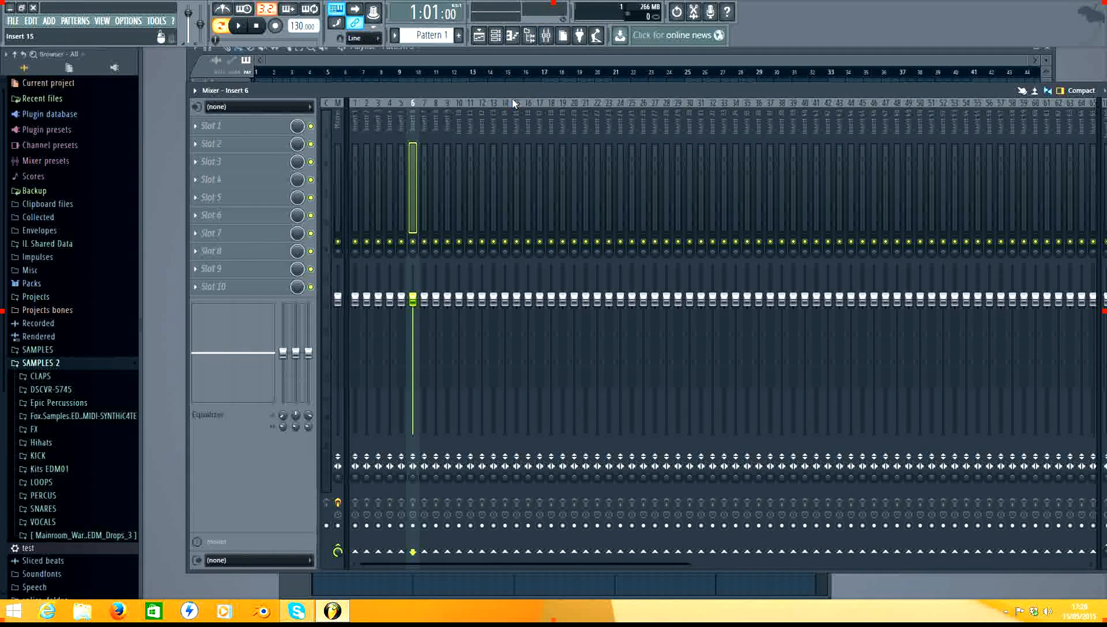
pyautogui.moveTo(514, 97); pyautogui.dragTo(516, 123)
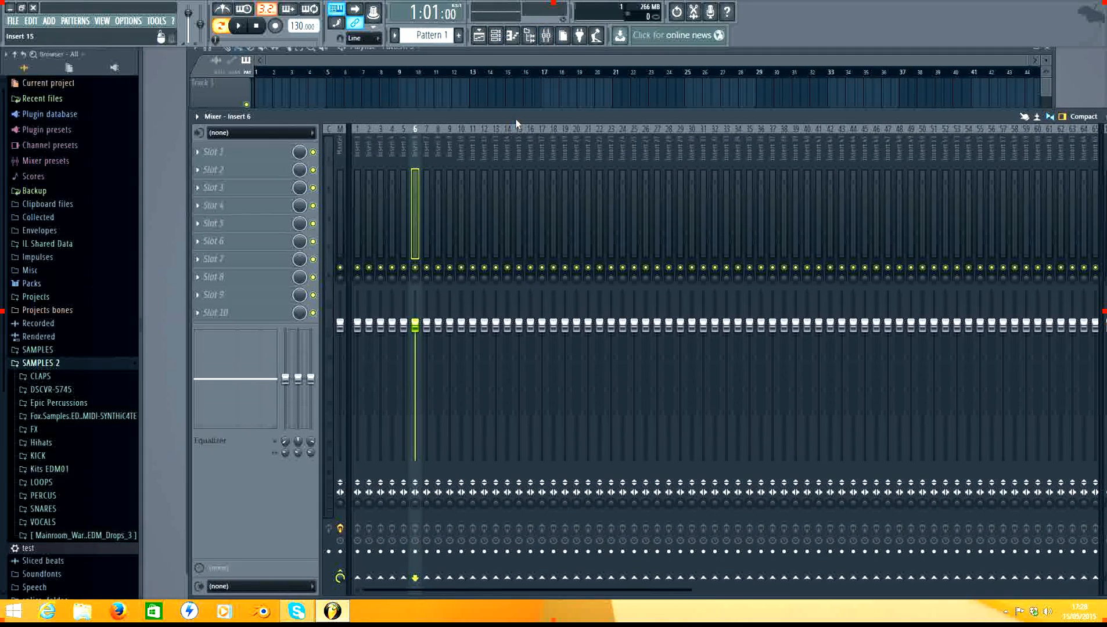
pyautogui.click(495, 35)
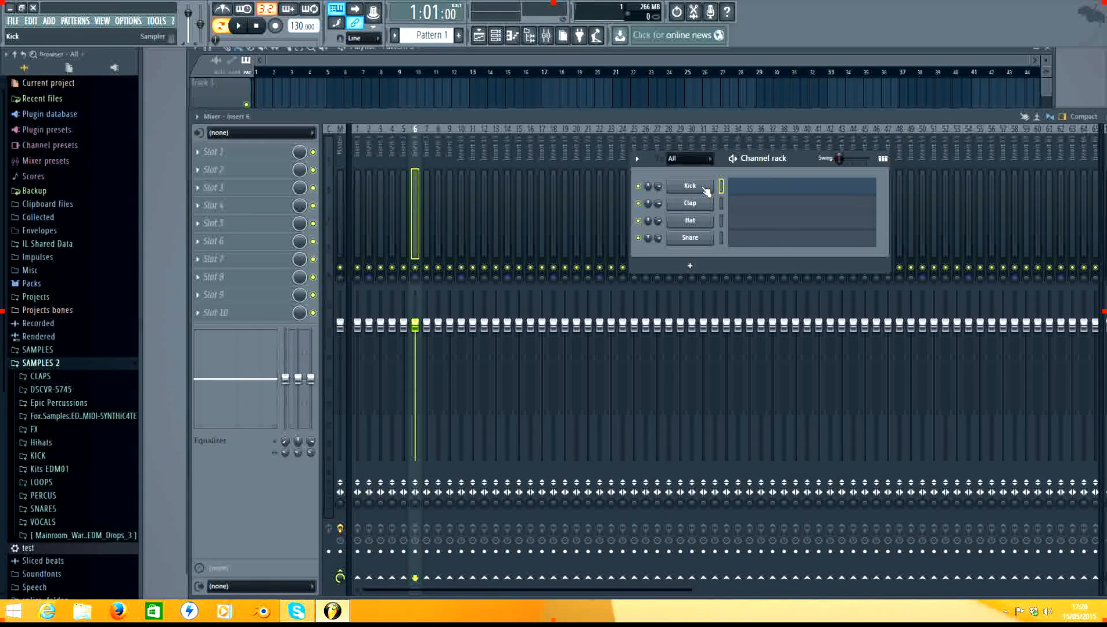
pyautogui.moveTo(788, 114); pyautogui.dragTo(759, 75)
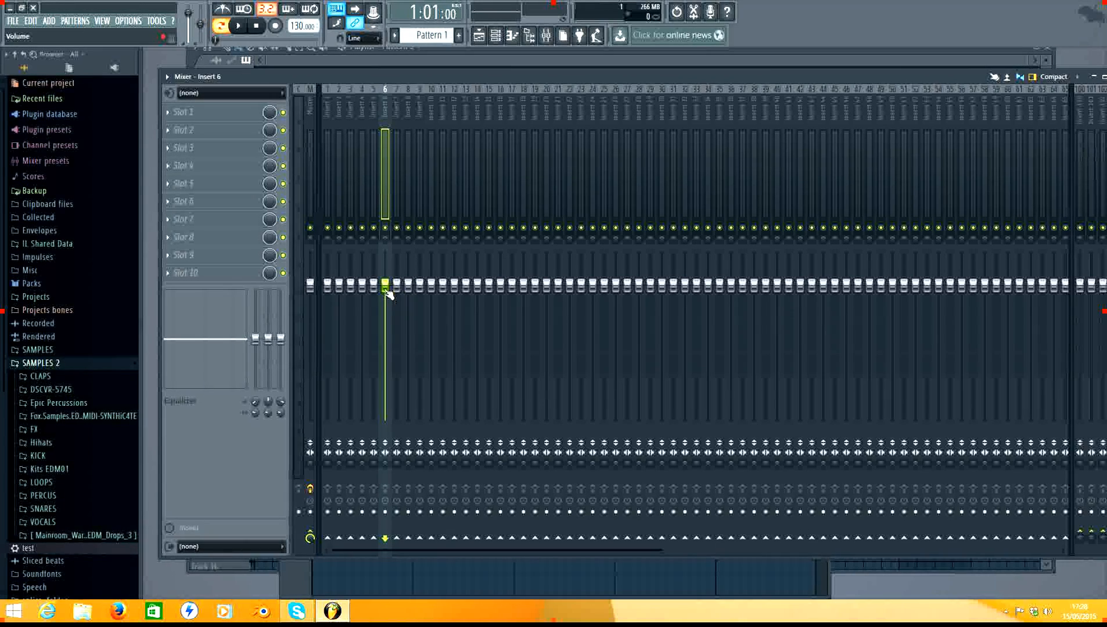
pyautogui.click(312, 137)
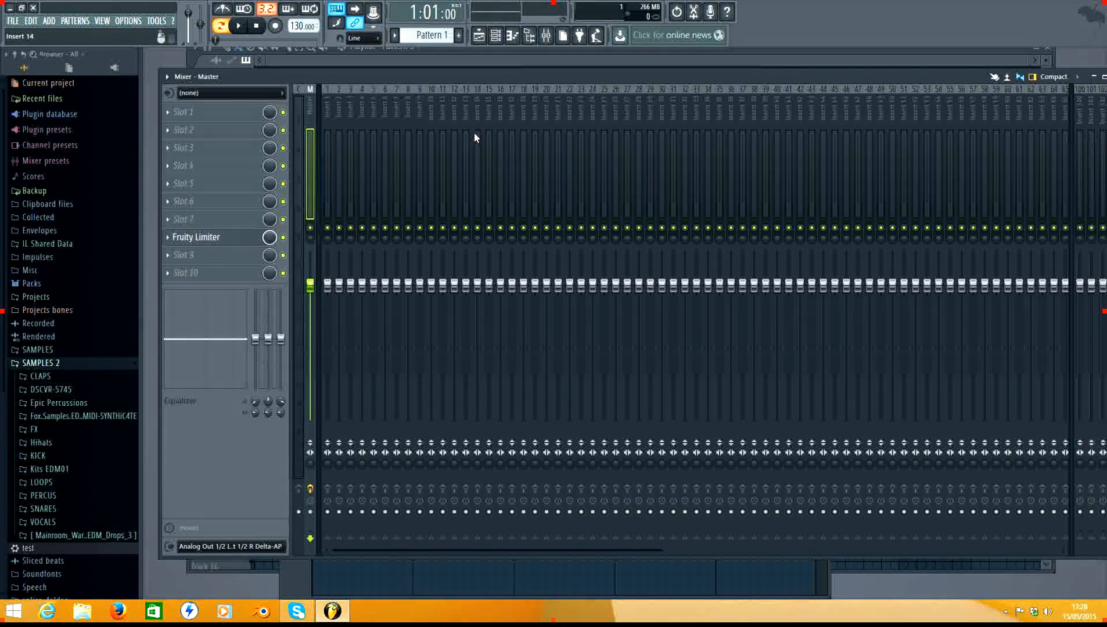
# Step: Hide the mixer and bring the playlist forward with the channel rack placed over tracks 3 to 7
pyautogui.click(545, 36)
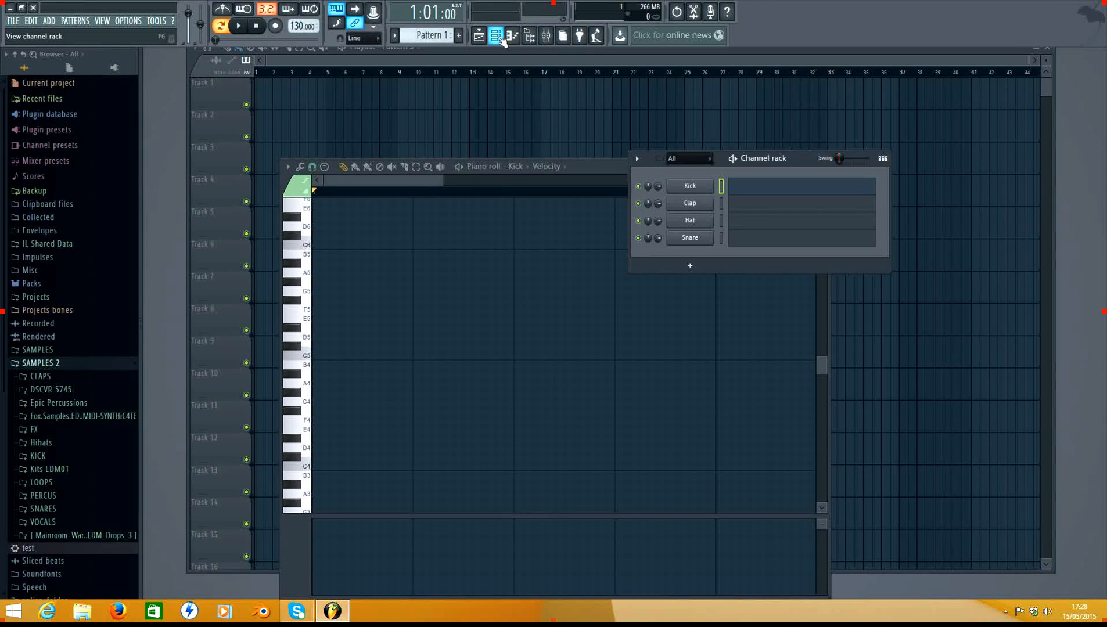
pyautogui.moveTo(771, 159); pyautogui.dragTo(955, 67)
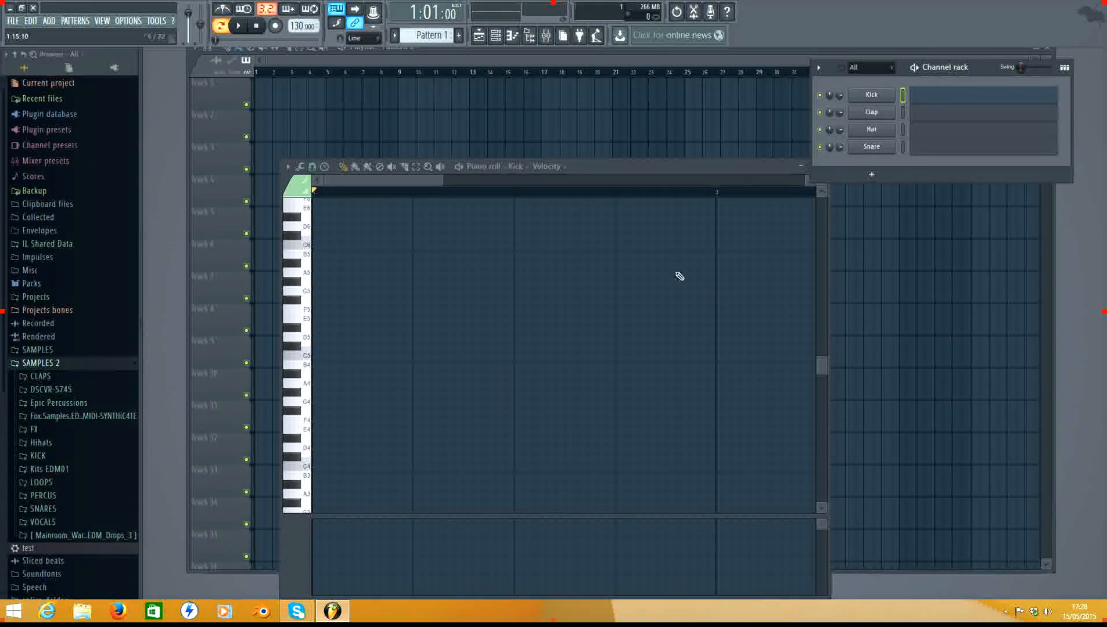
pyautogui.click(481, 43)
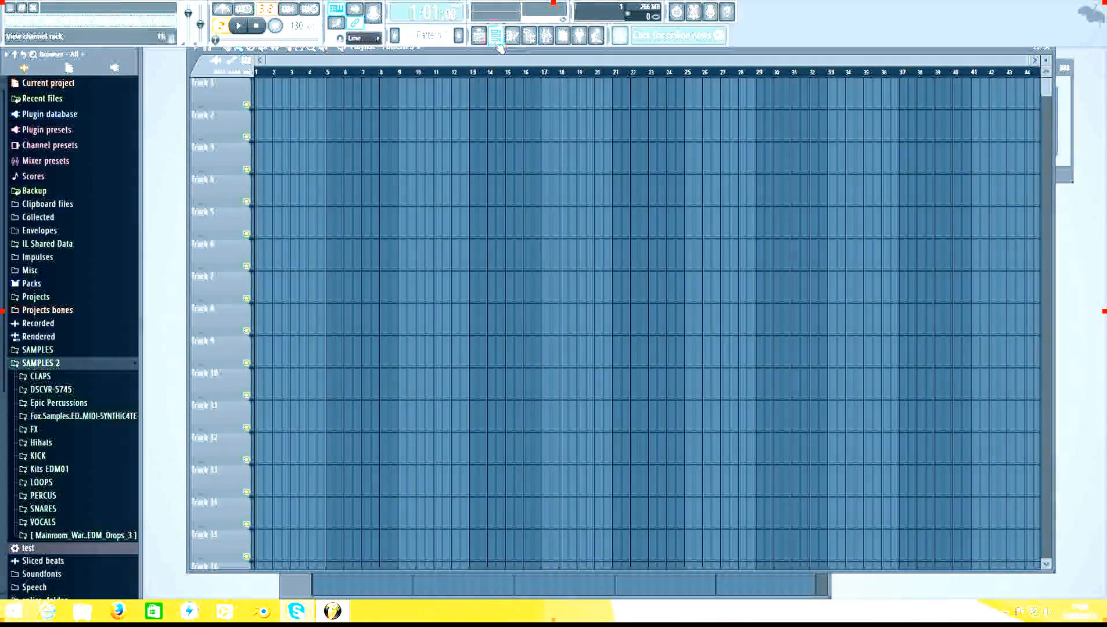
pyautogui.click(498, 44)
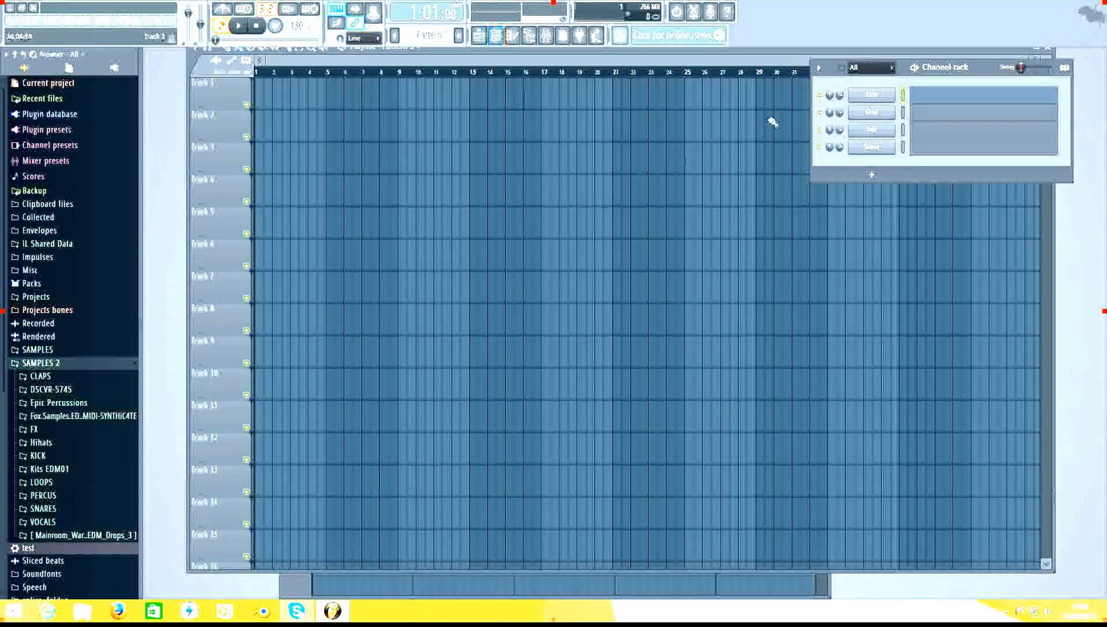
pyautogui.moveTo(953, 63); pyautogui.dragTo(685, 175)
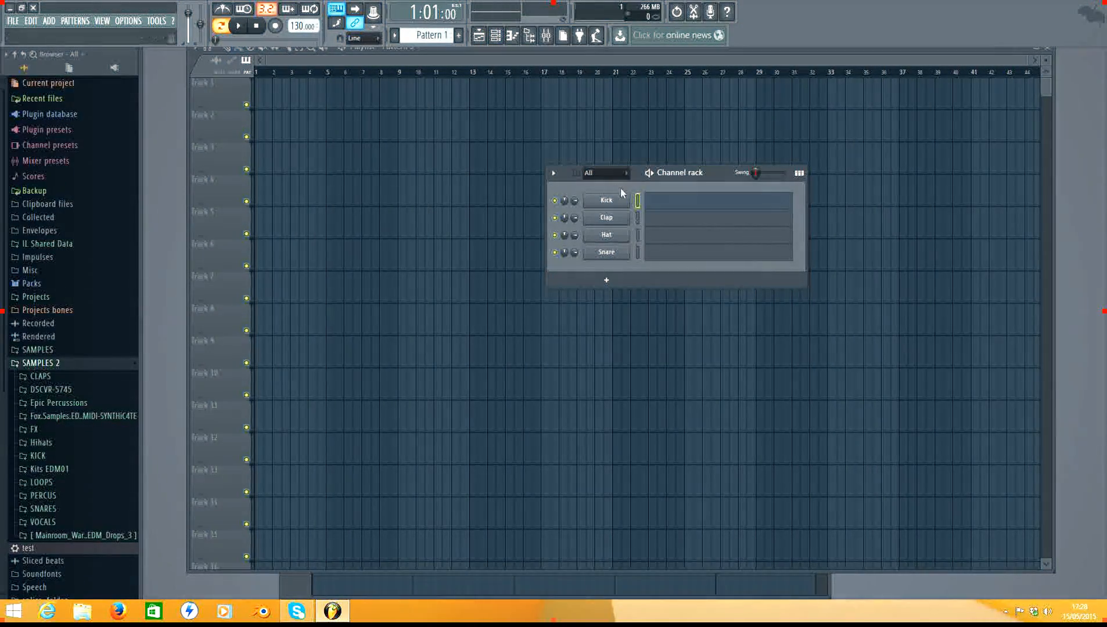
# Step: Place the Kick piano roll over the playlist, and park the mixer, minimized to its title bar, just above the piano roll
pyautogui.click(512, 35)
pyautogui.moveTo(598, 168); pyautogui.dragTo(676, 106)
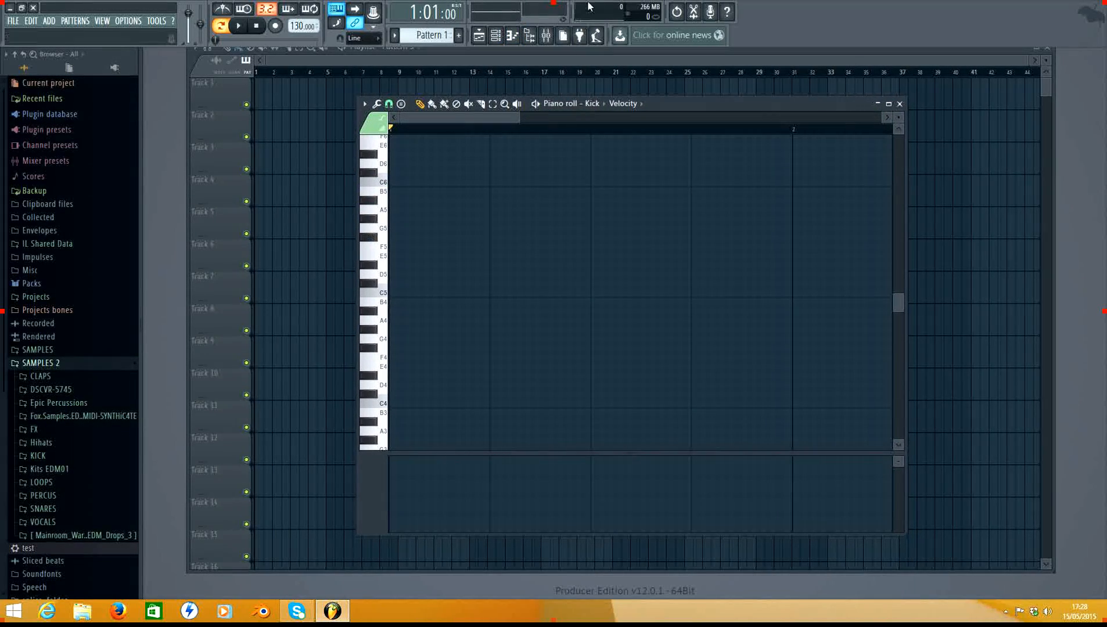
pyautogui.click(546, 34)
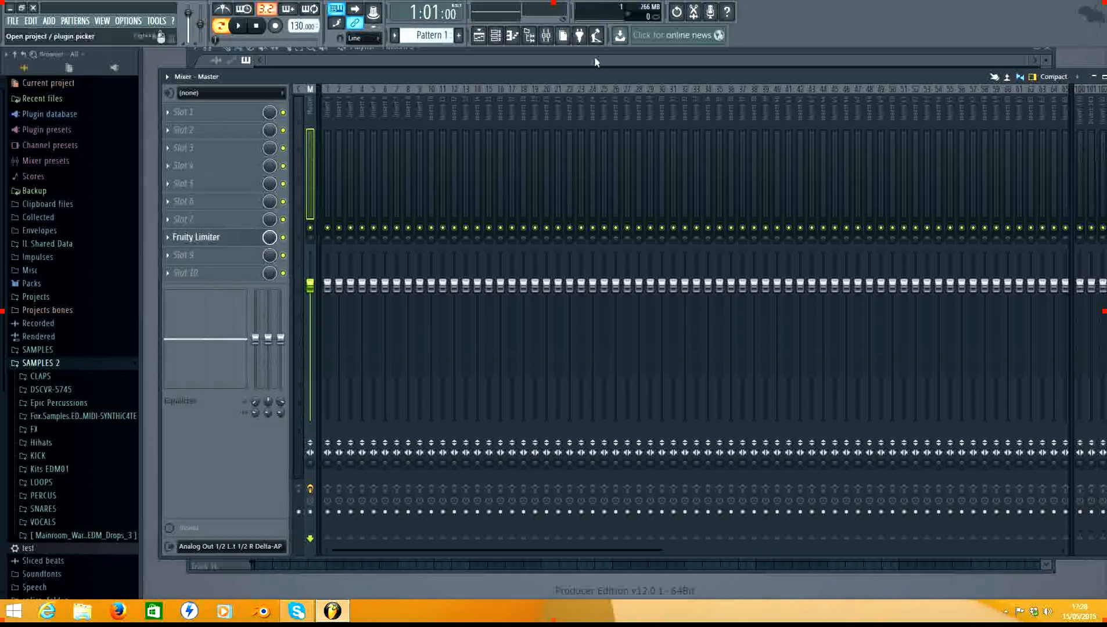
pyautogui.moveTo(500, 79); pyautogui.dragTo(703, 160)
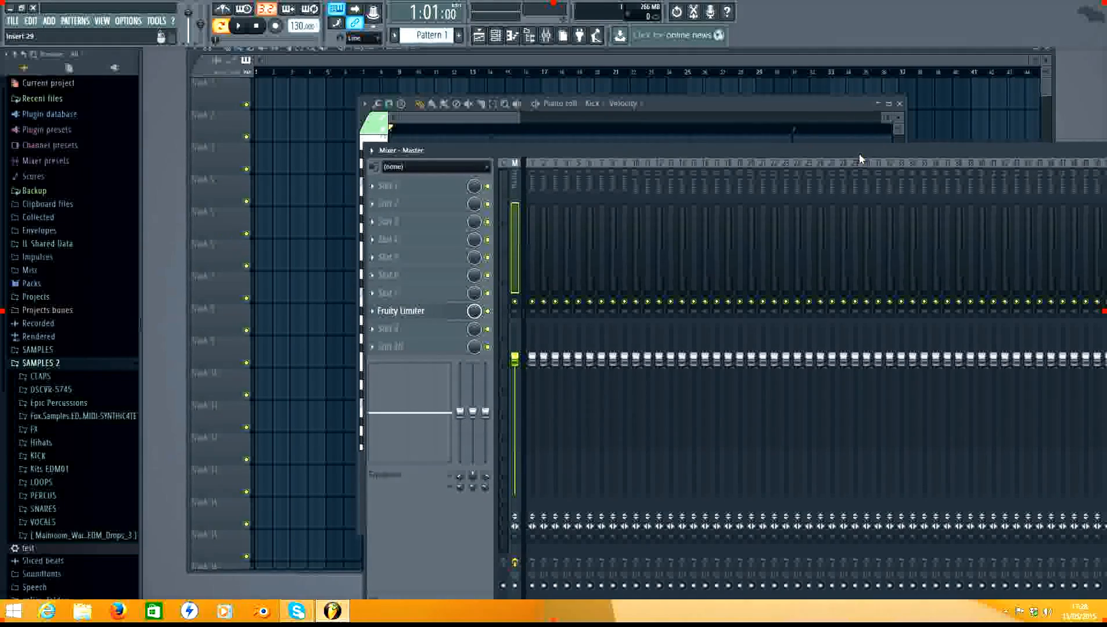
pyautogui.moveTo(860, 159); pyautogui.dragTo(671, 193)
pyautogui.click(1096, 184)
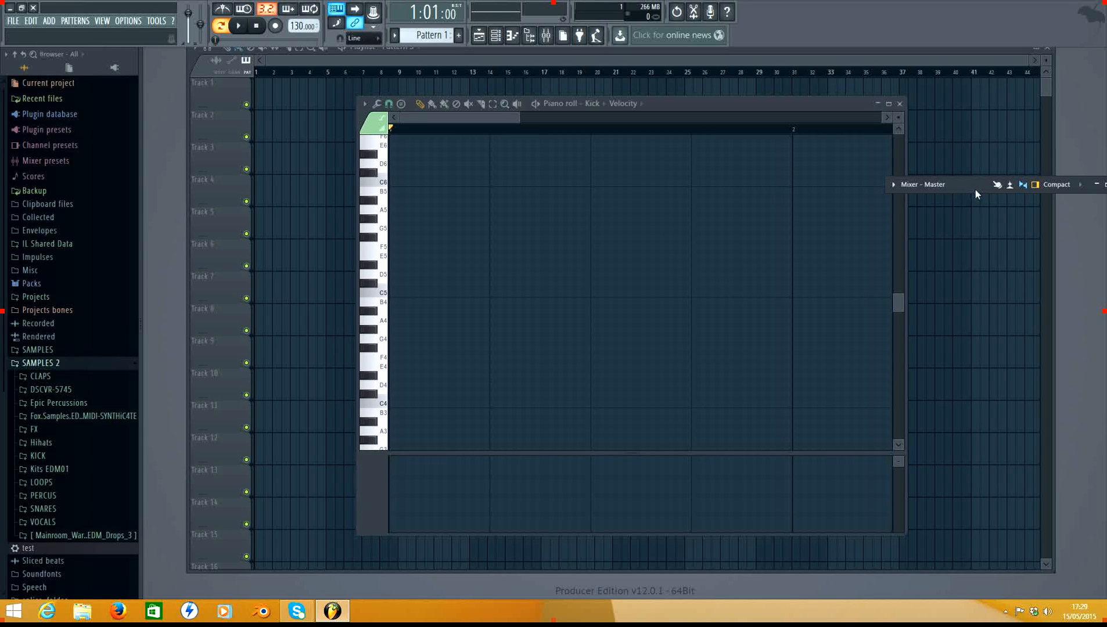
pyautogui.moveTo(974, 189); pyautogui.dragTo(937, 78)
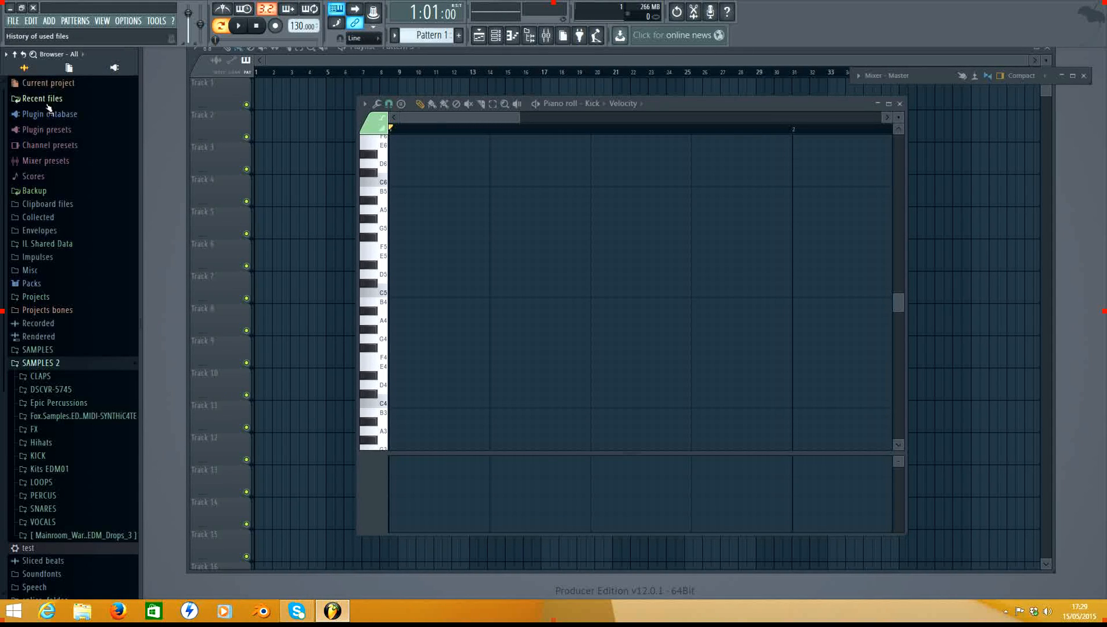
# Step: Collapse the SAMPLES 2 browser folder and insert a Sylenth1 channel directly above Clap in the channel rack
pyautogui.click(41, 364)
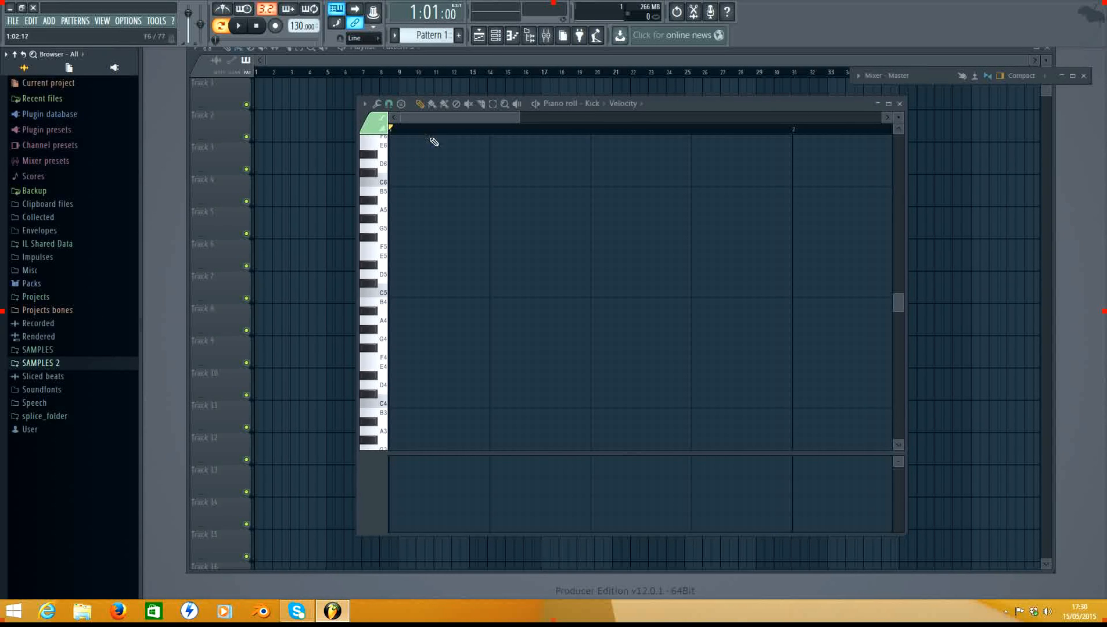
pyautogui.click(495, 35)
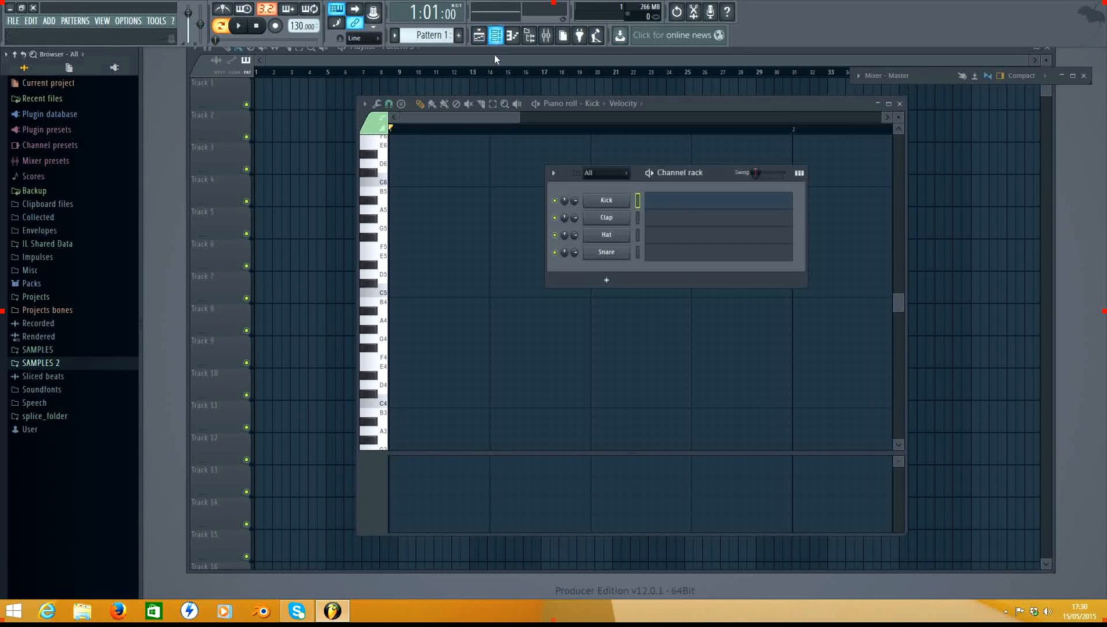
pyautogui.rightClick(611, 218)
pyautogui.moveTo(657, 281)
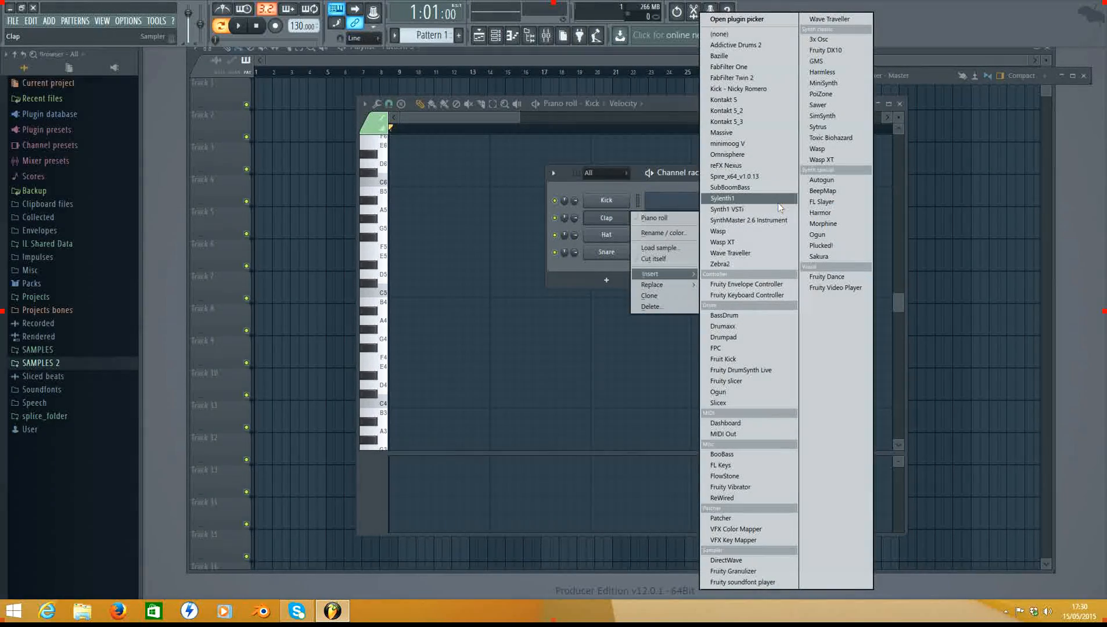
pyautogui.click(778, 202)
# Step: Reposition the Sylenth1 plugin window over the piano roll several times, ending near its upper edge, and close it
pyautogui.moveTo(382, 120); pyautogui.dragTo(766, 82)
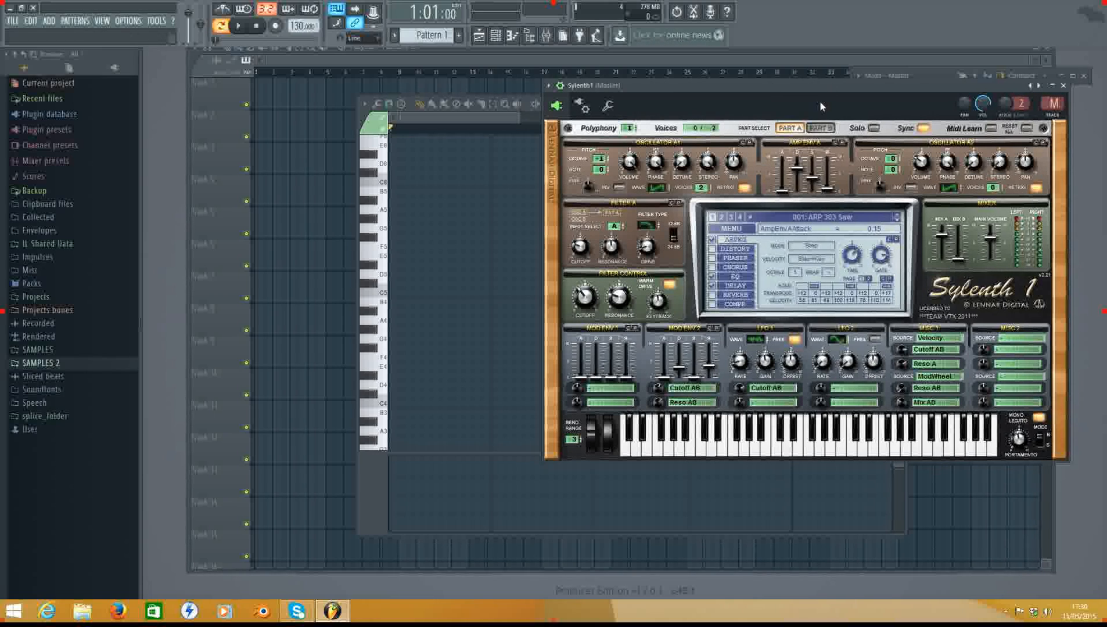
pyautogui.moveTo(820, 86); pyautogui.dragTo(731, 179)
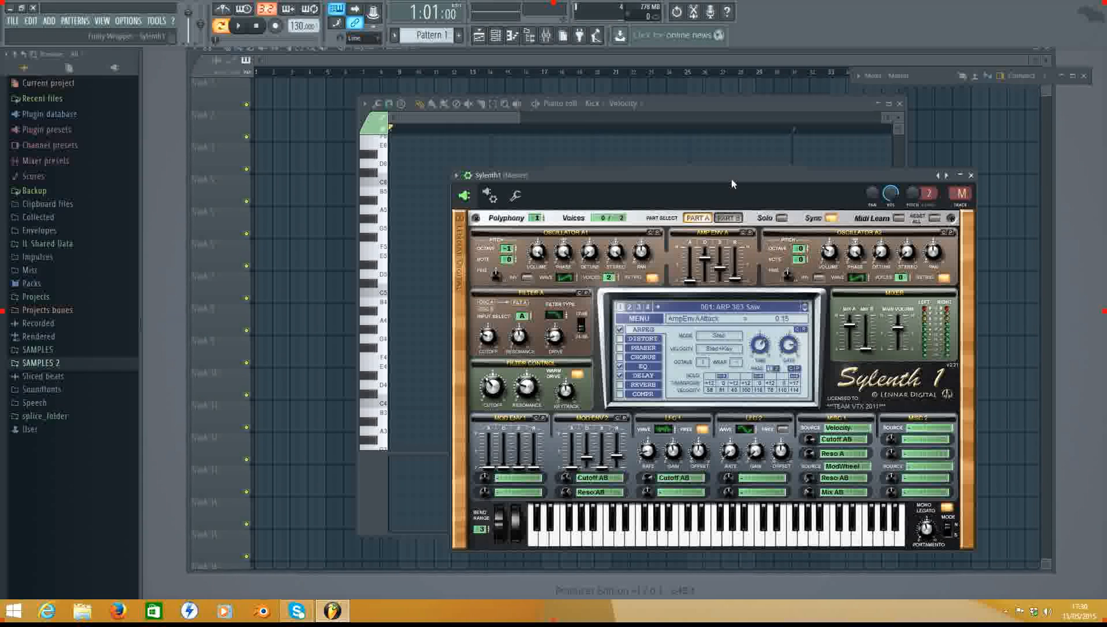
pyautogui.moveTo(730, 179); pyautogui.dragTo(720, 72)
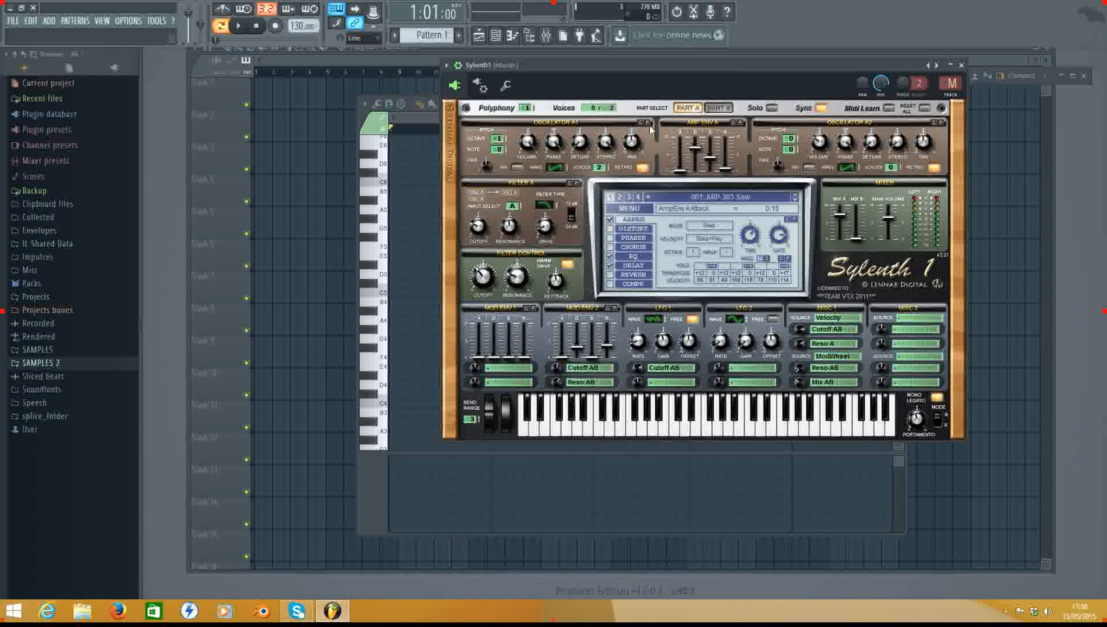
pyautogui.moveTo(689, 72); pyautogui.dragTo(699, 141)
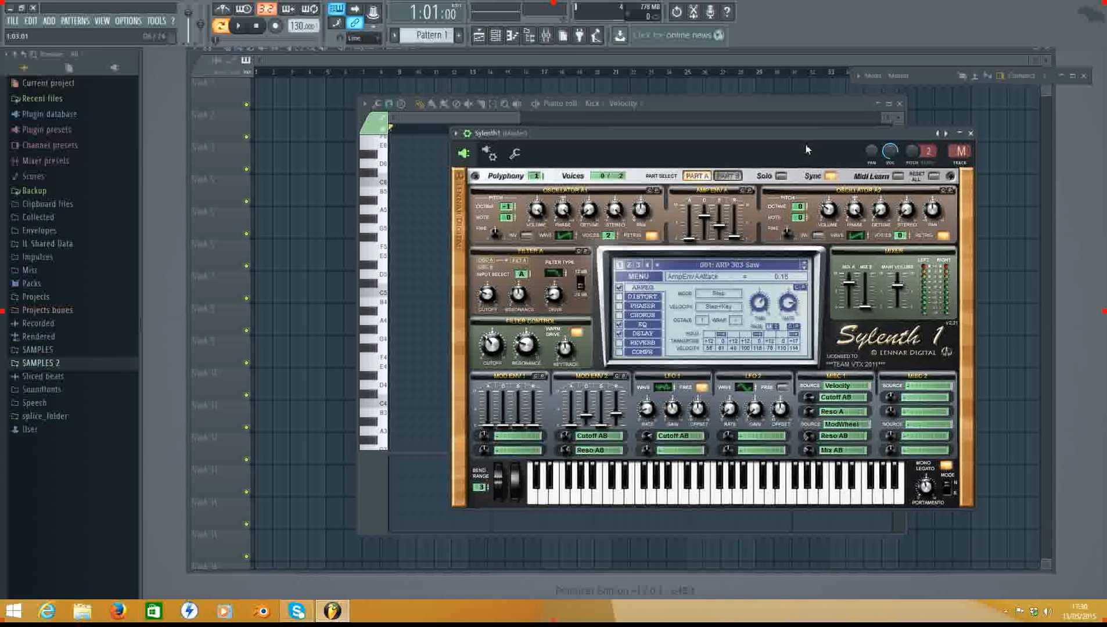
pyautogui.moveTo(816, 140)
pyautogui.mouseDown()
pyautogui.moveTo(827, 179)
pyautogui.moveTo(831, 146)
pyautogui.mouseUp()
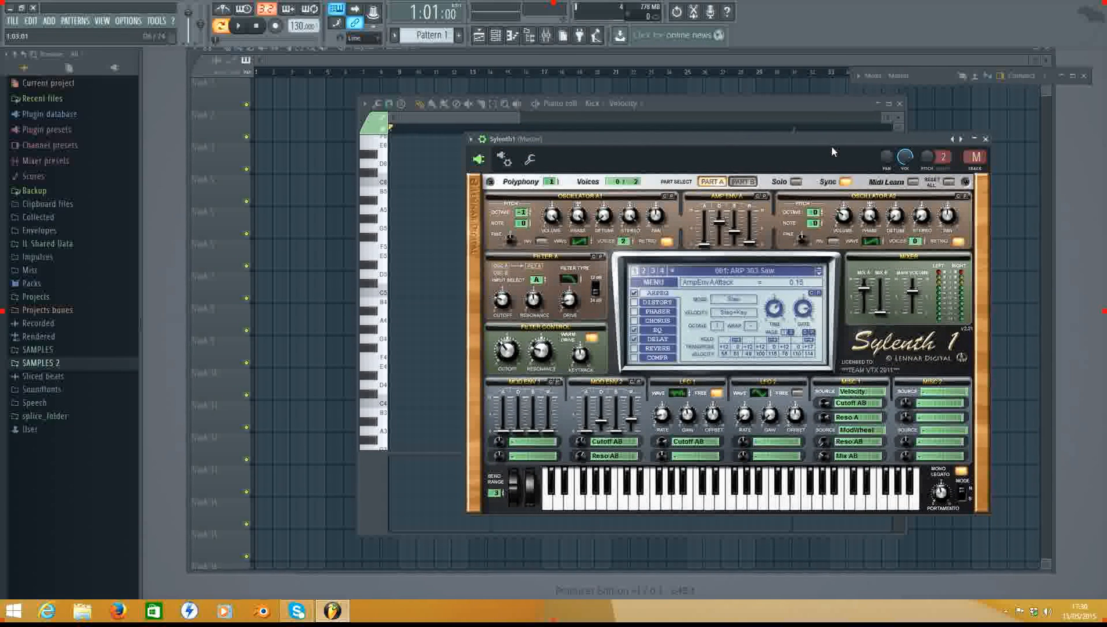
pyautogui.moveTo(831, 152); pyautogui.dragTo(870, 82)
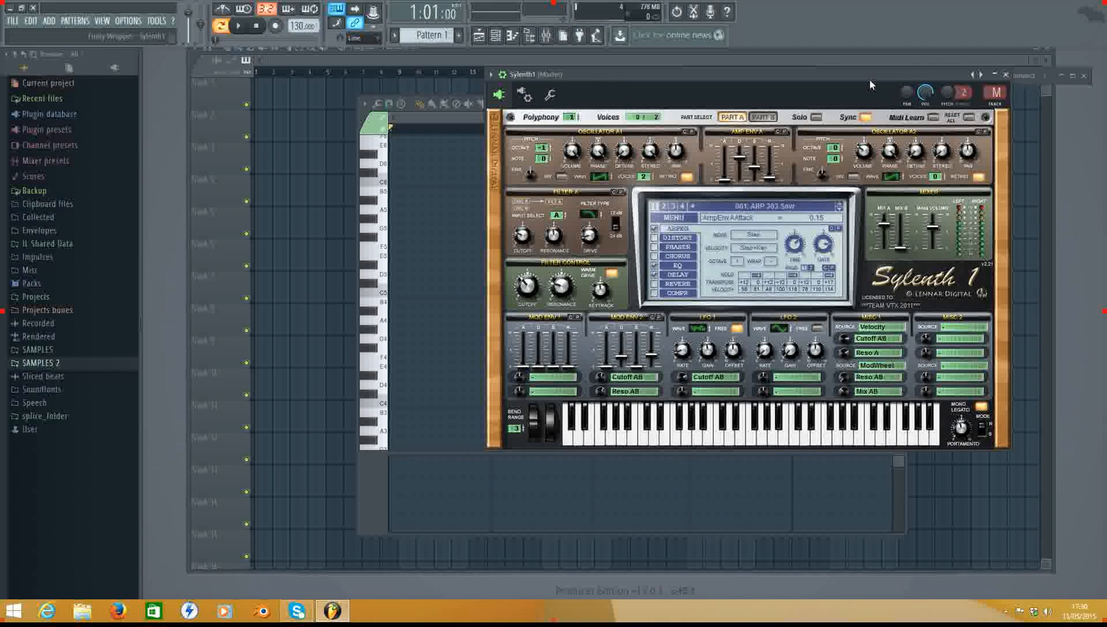
pyautogui.moveTo(870, 84); pyautogui.dragTo(889, 110)
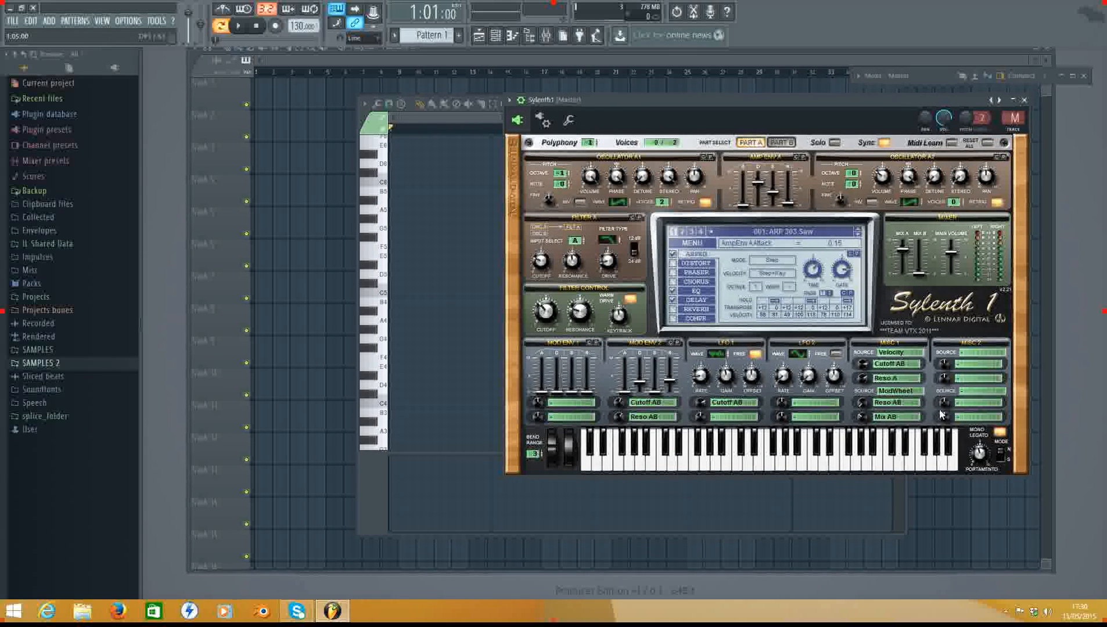
pyautogui.moveTo(923, 103); pyautogui.dragTo(896, 134)
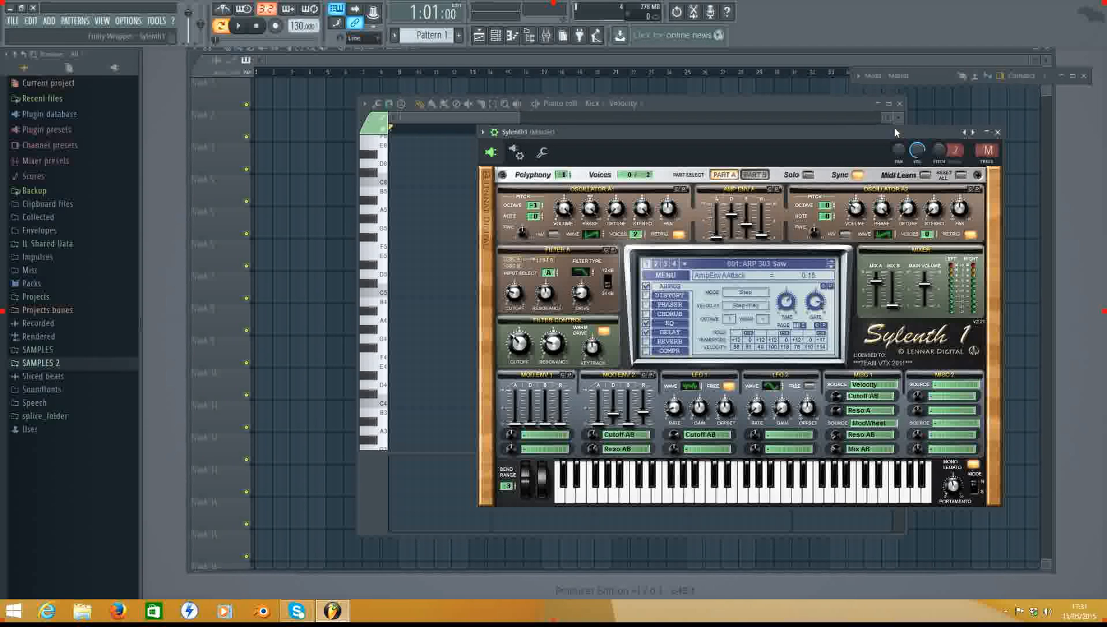
pyautogui.moveTo(892, 131); pyautogui.dragTo(900, 79)
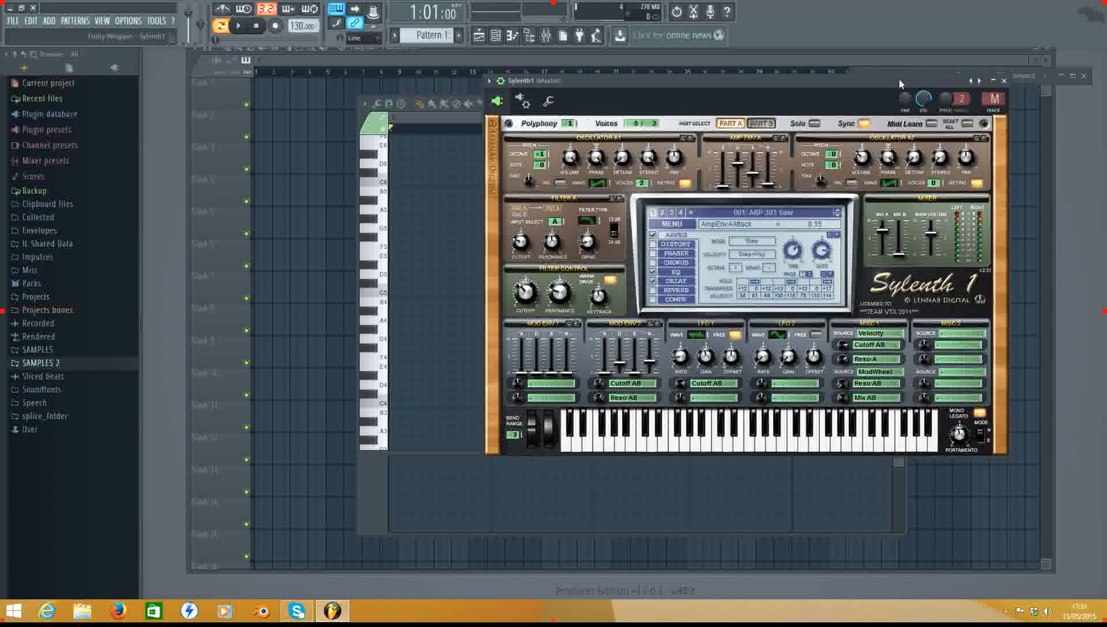
pyautogui.click(1004, 80)
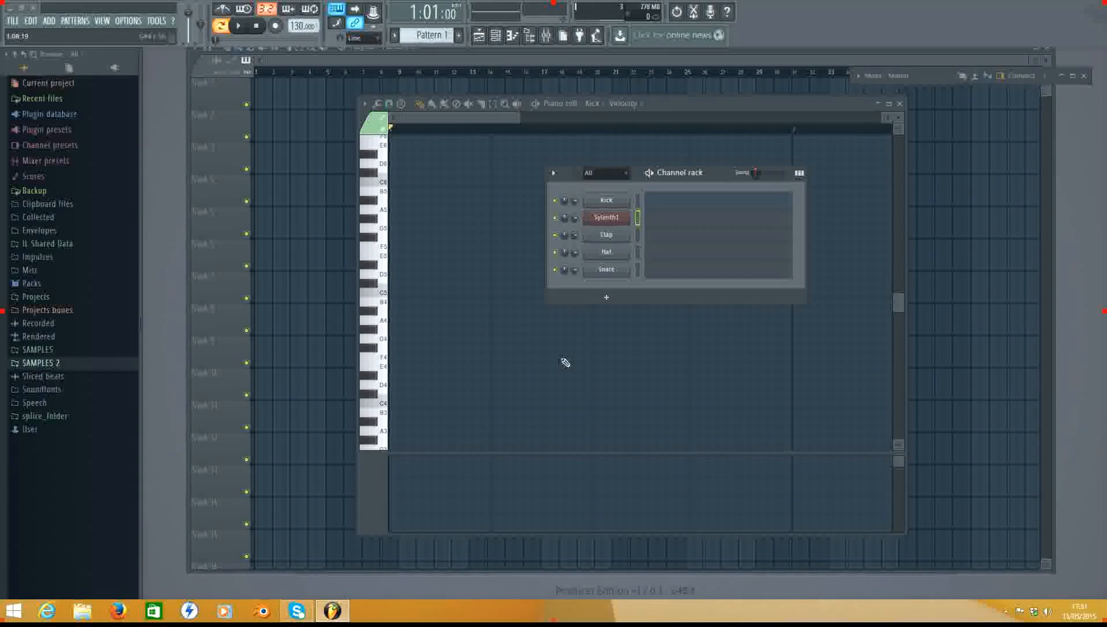
# Step: Reopen Sylenth1 briefly to play a test note, and reposition the channel rack over the right half of the piano roll
pyautogui.click(621, 218)
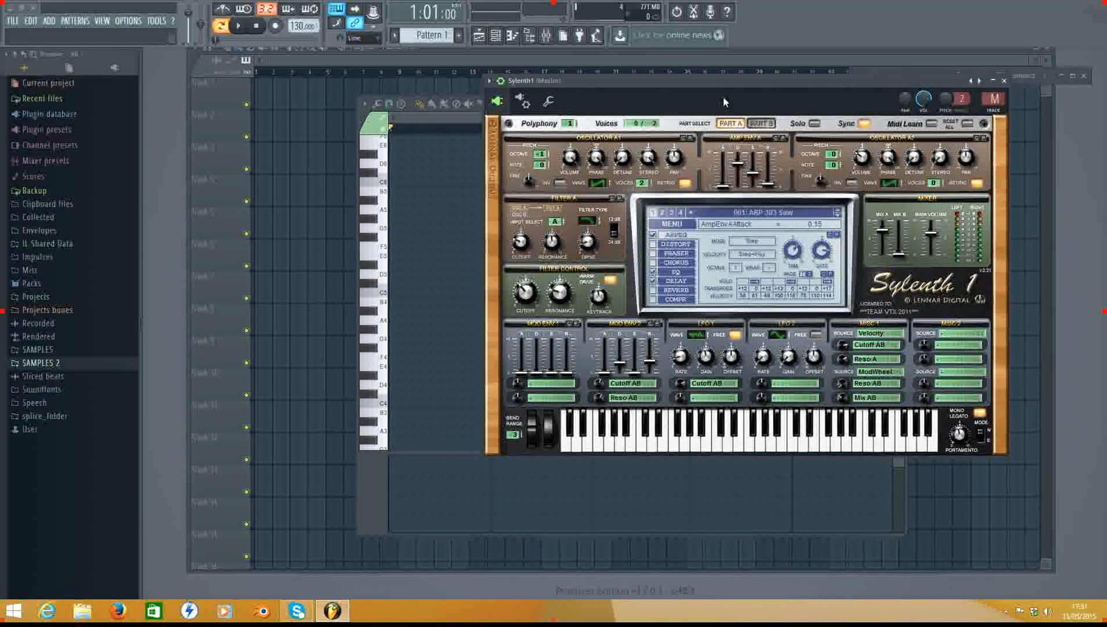
pyautogui.press('s')
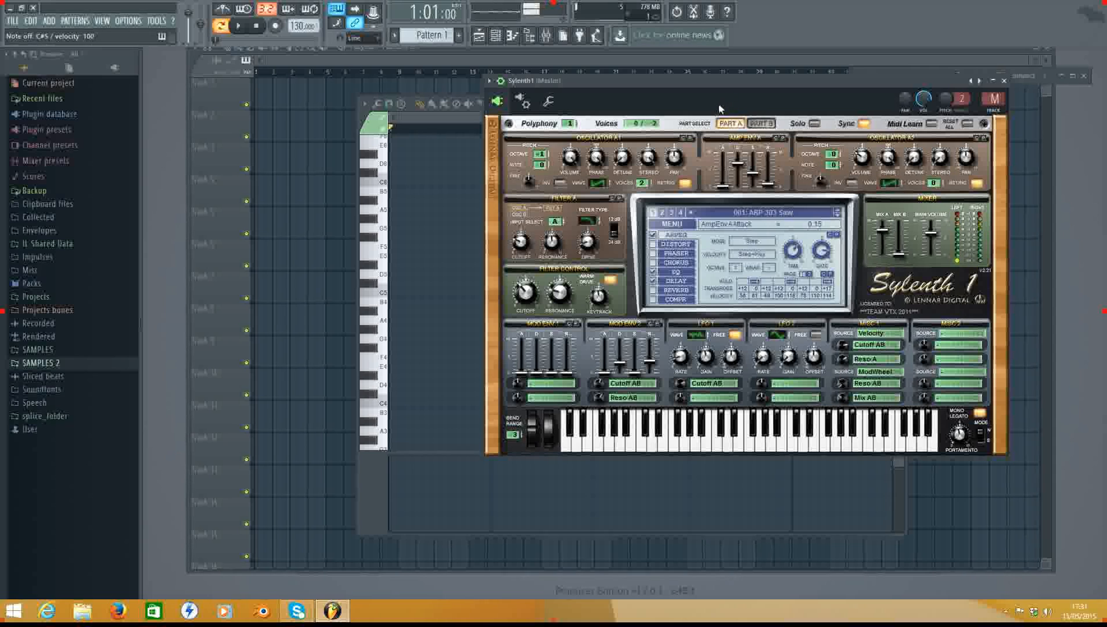
pyautogui.click(1004, 80)
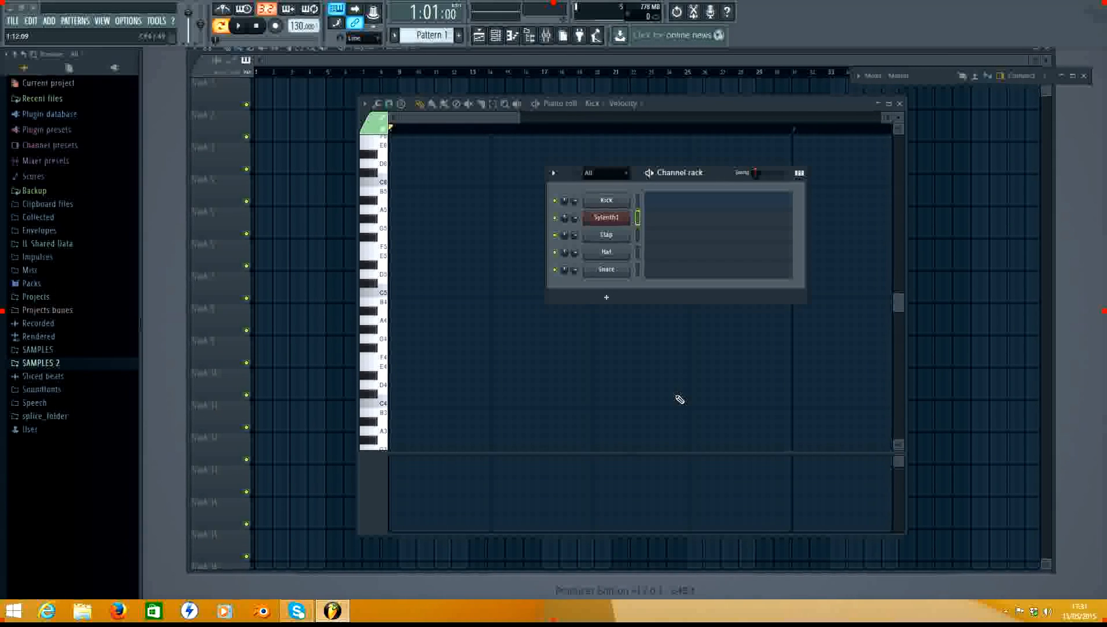
pyautogui.moveTo(694, 172); pyautogui.dragTo(771, 202)
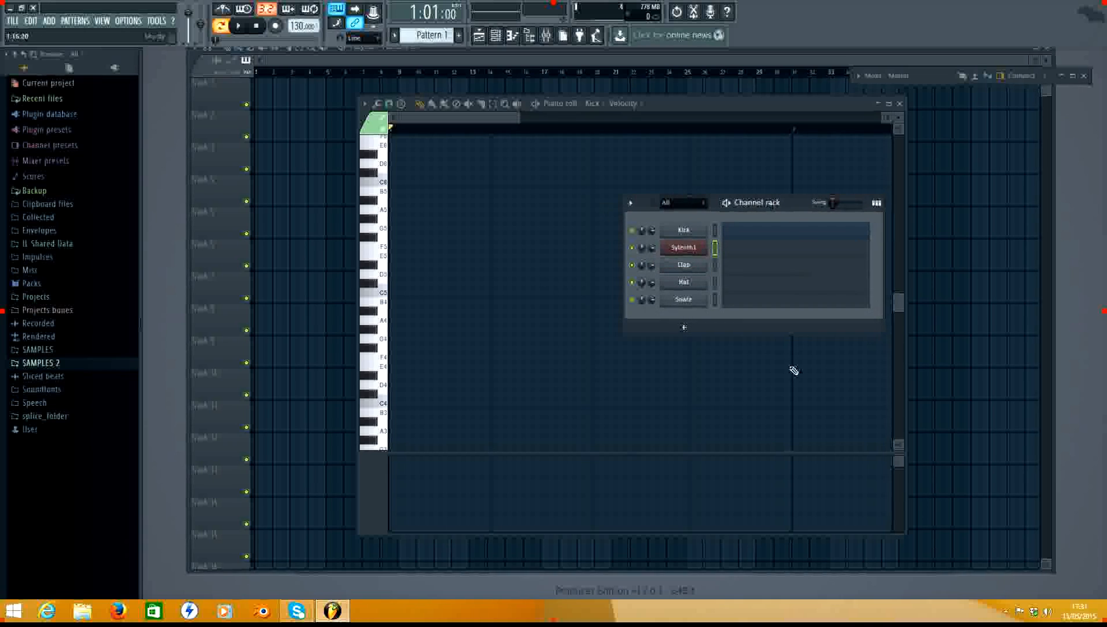
# Step: Browse the SAMPLES folder through the TAA.The.Mavrik Vol.1 pack and AA_DANCE DRUMS to the AA_Dance_Cymbals samples
pyautogui.click(36, 350)
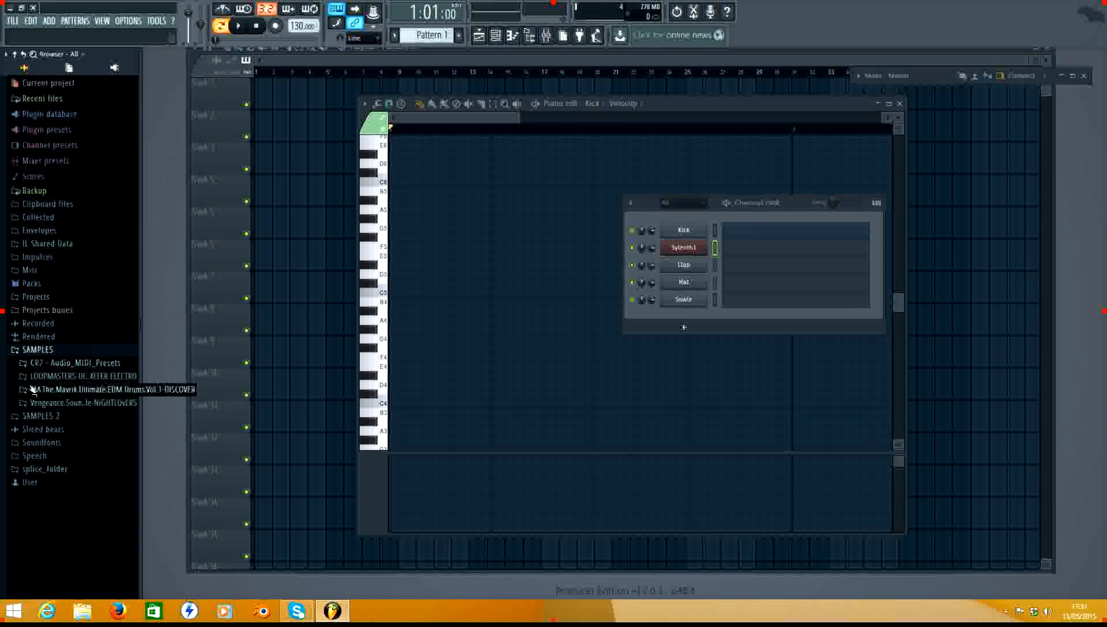
pyautogui.click(35, 378)
pyautogui.click(34, 378)
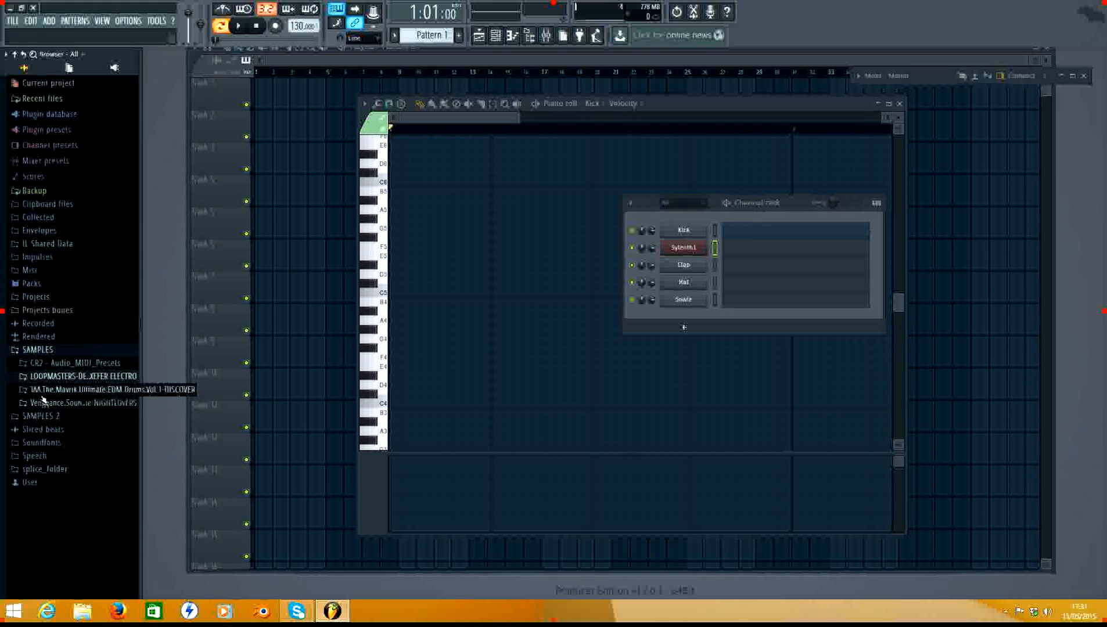
pyautogui.click(36, 389)
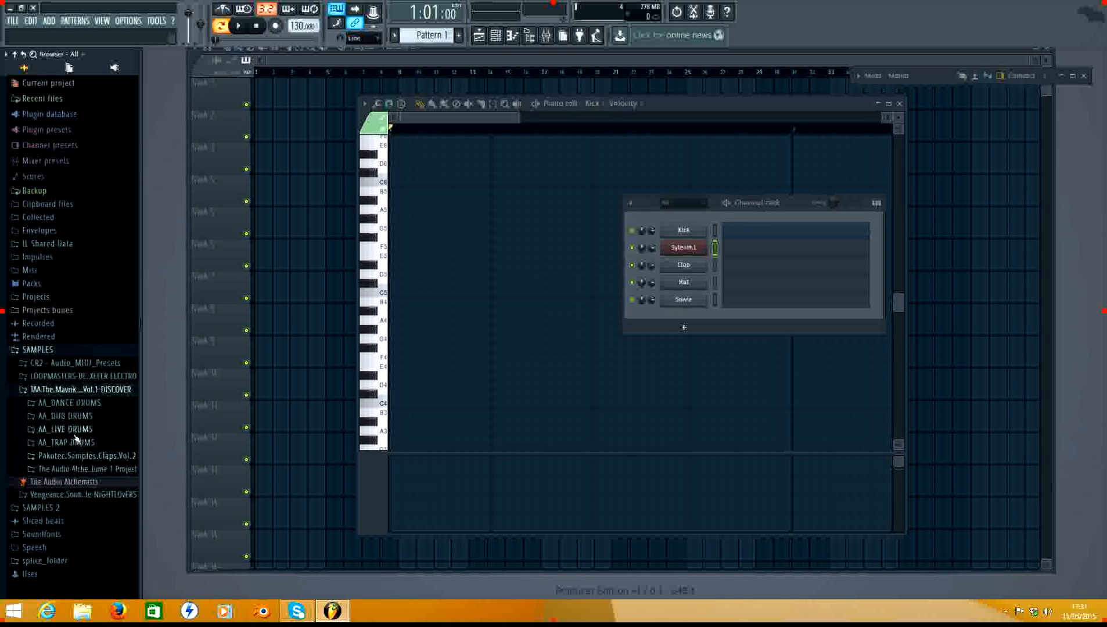
pyautogui.click(69, 406)
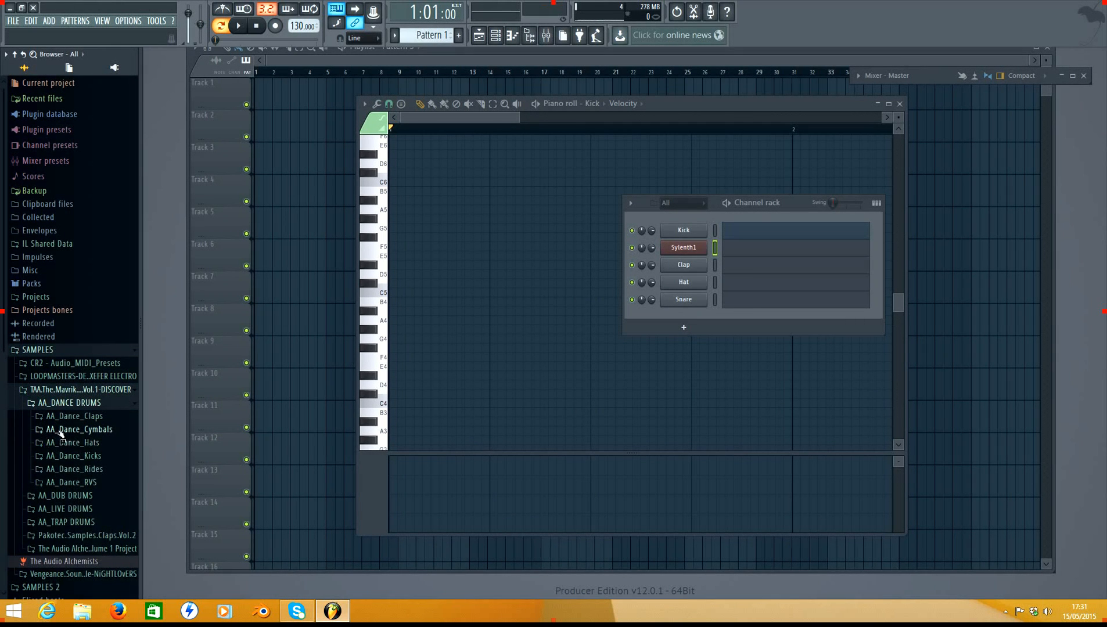
pyautogui.click(58, 433)
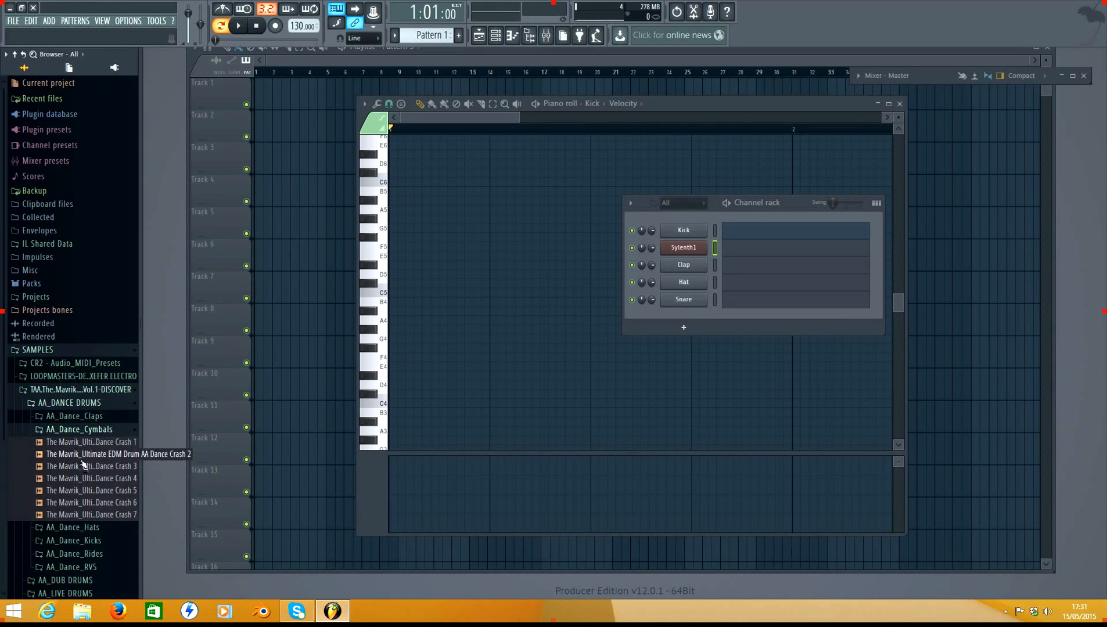
# Step: Audition the Dance Crash 4 and Dance Clap 8 samples, and shift the channel rack up and left after collapsing AA_DANCE DRUMS
pyautogui.click(72, 479)
pyautogui.click(88, 417)
pyautogui.click(90, 418)
pyautogui.click(86, 453)
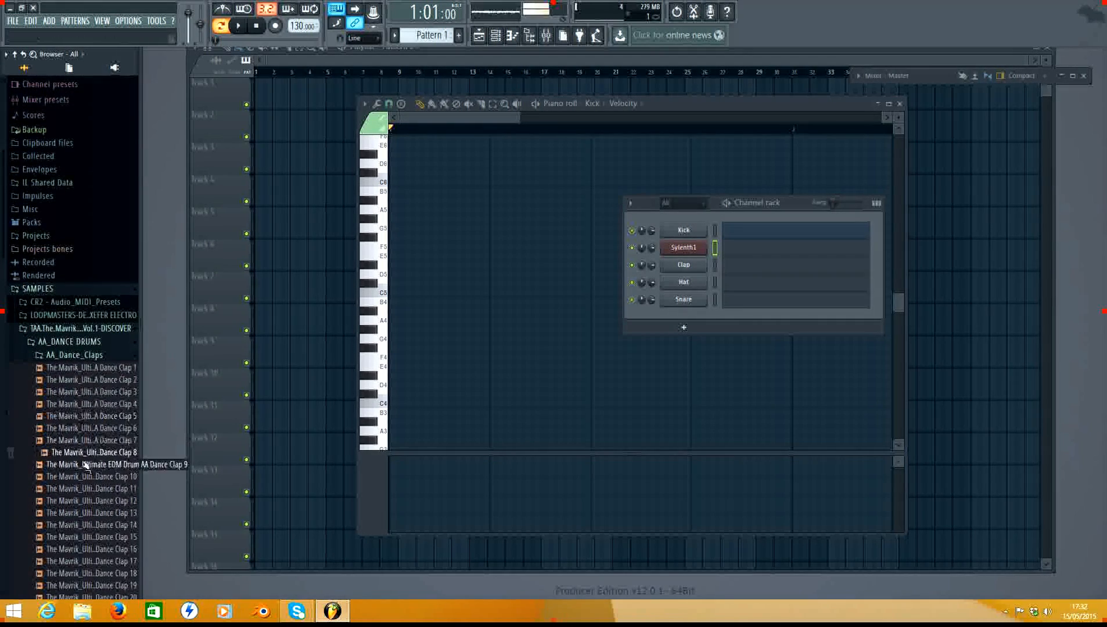
pyautogui.click(69, 342)
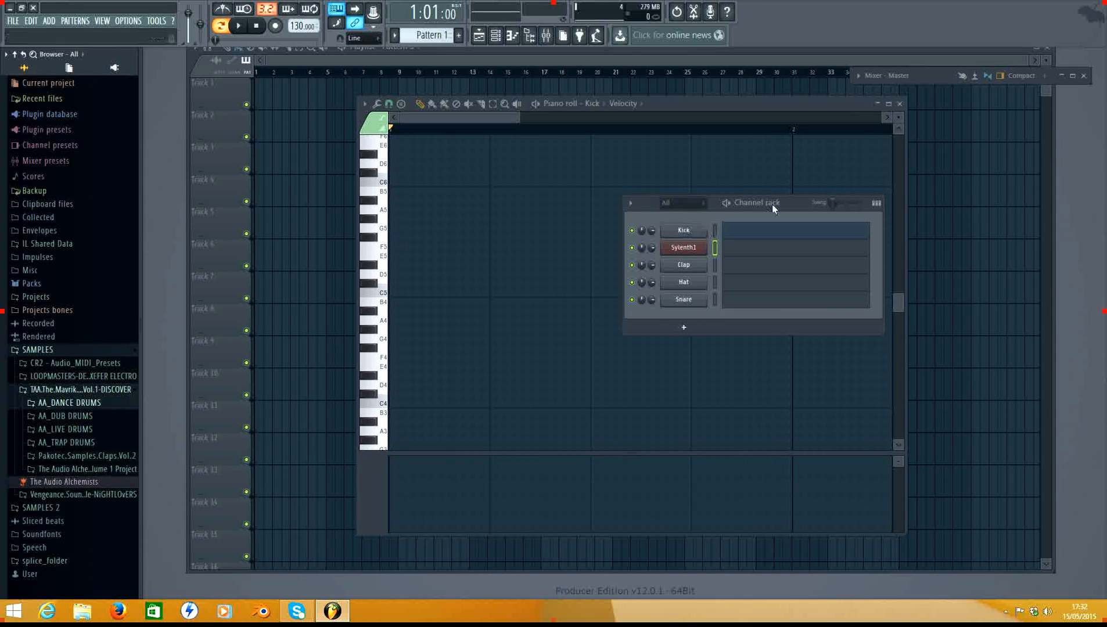
pyautogui.moveTo(772, 203); pyautogui.dragTo(732, 167)
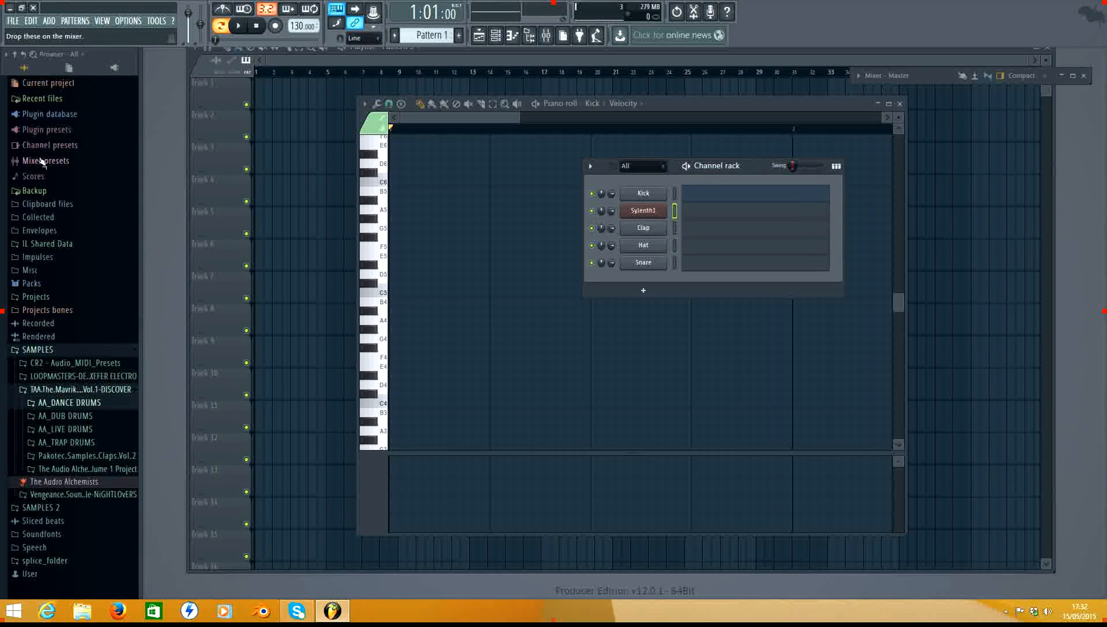
# Step: Examine the Generators in the plugin database, and the Generators and Effects lists under Plugin presets
pyautogui.click(49, 114)
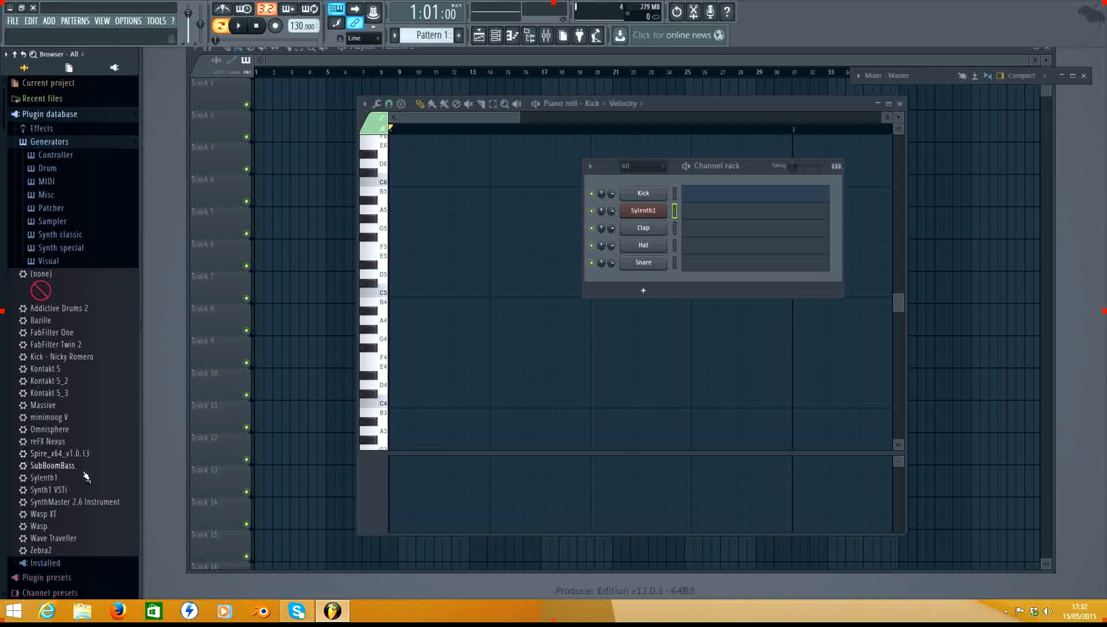
pyautogui.scroll(-6, 58, 430)
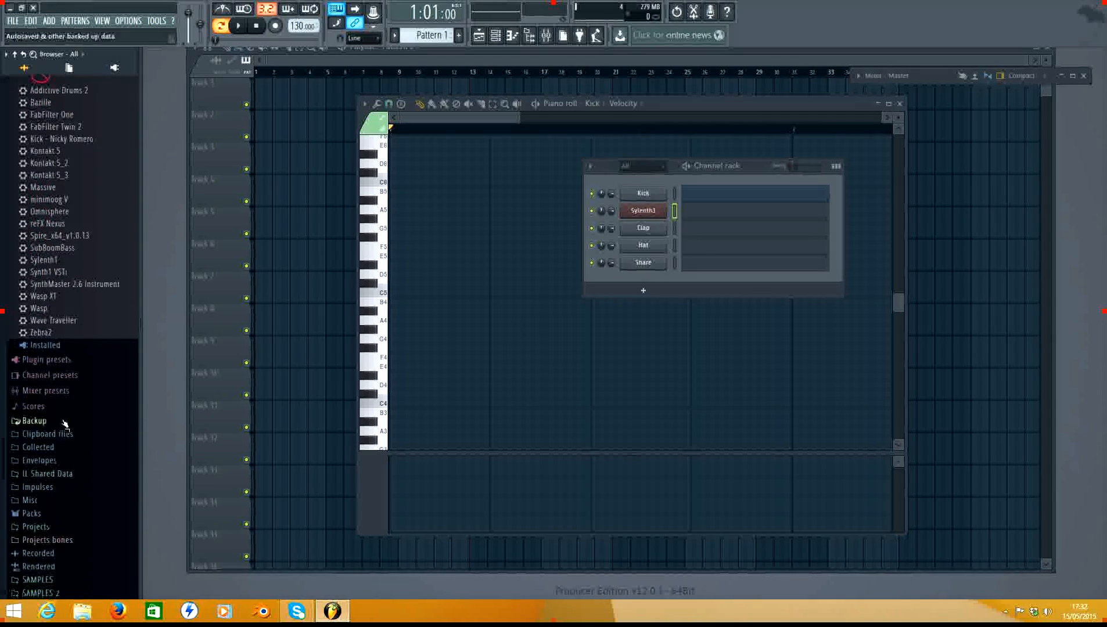
pyautogui.click(69, 359)
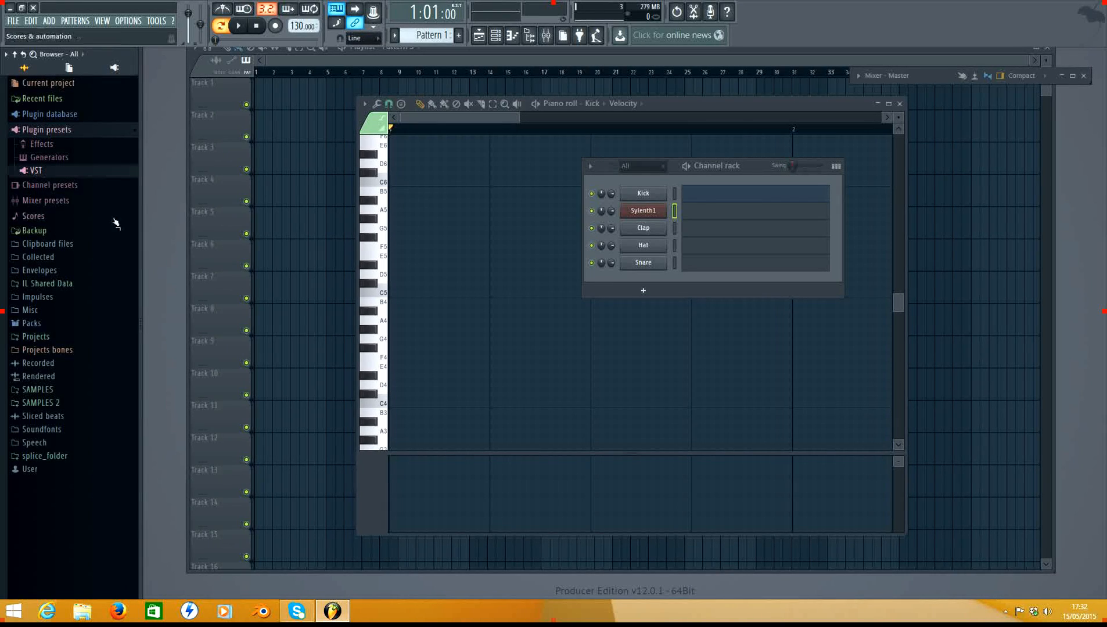
pyautogui.click(47, 157)
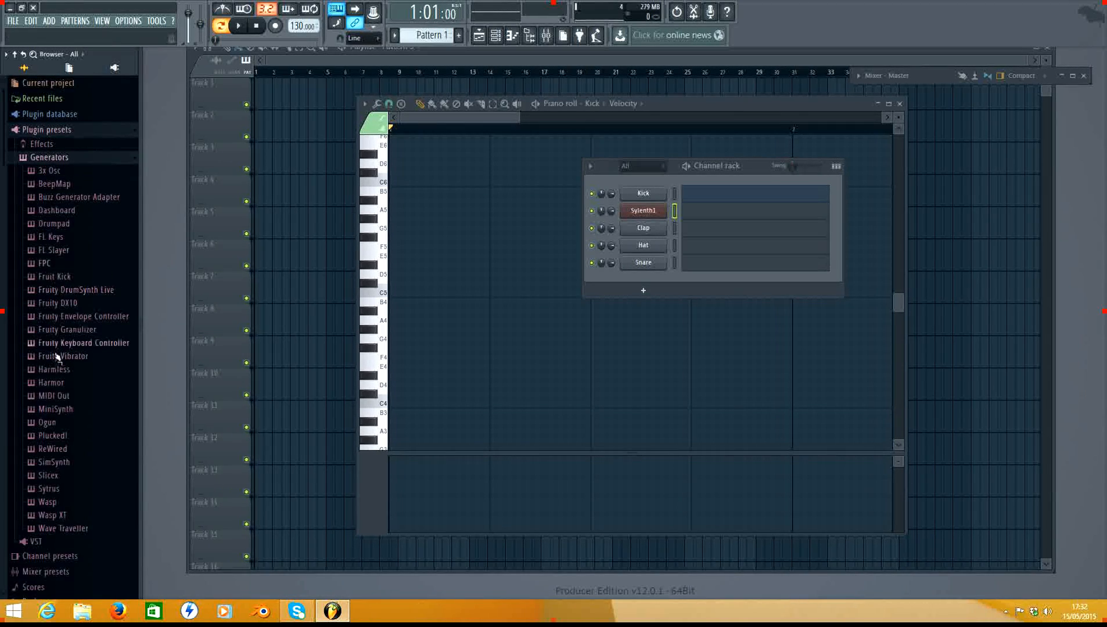
pyautogui.click(42, 143)
pyautogui.scroll(-3, 74, 321)
pyautogui.scroll(-2, 80, 318)
pyautogui.scroll(5, 89, 333)
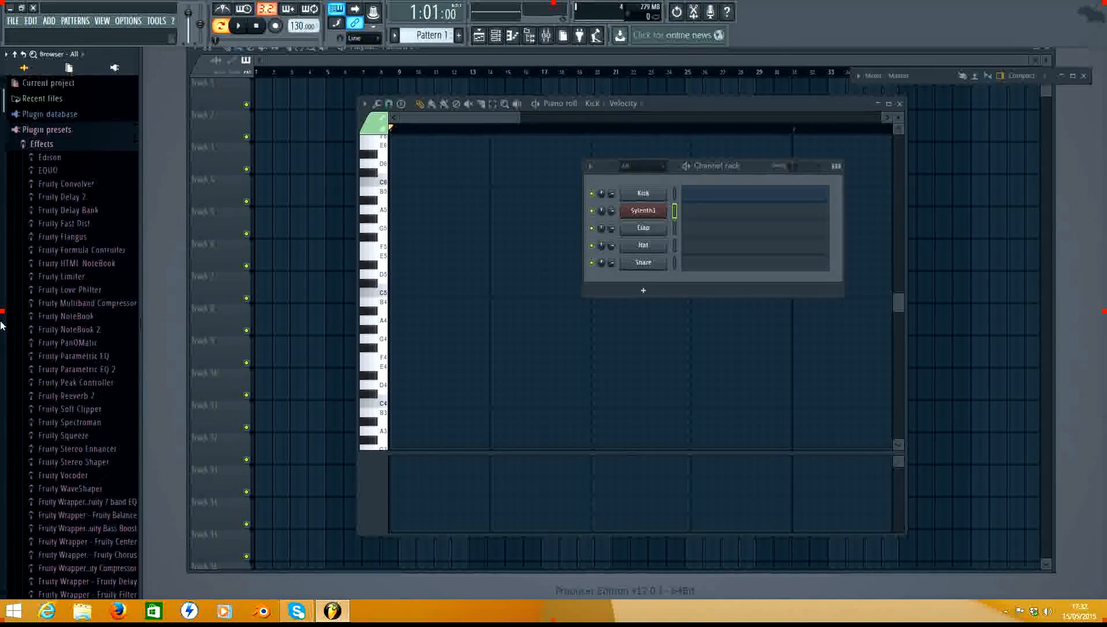
pyautogui.click(45, 131)
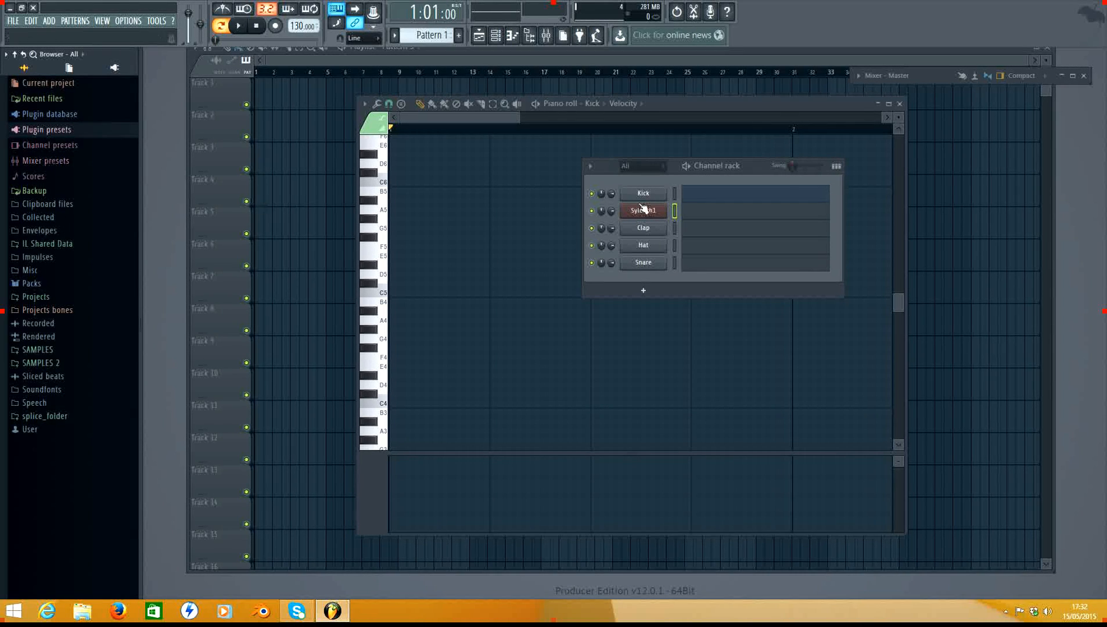
# Step: Examine the Channel presets and Mixer presets in the browser, leaving both folders collapsed
pyautogui.click(66, 147)
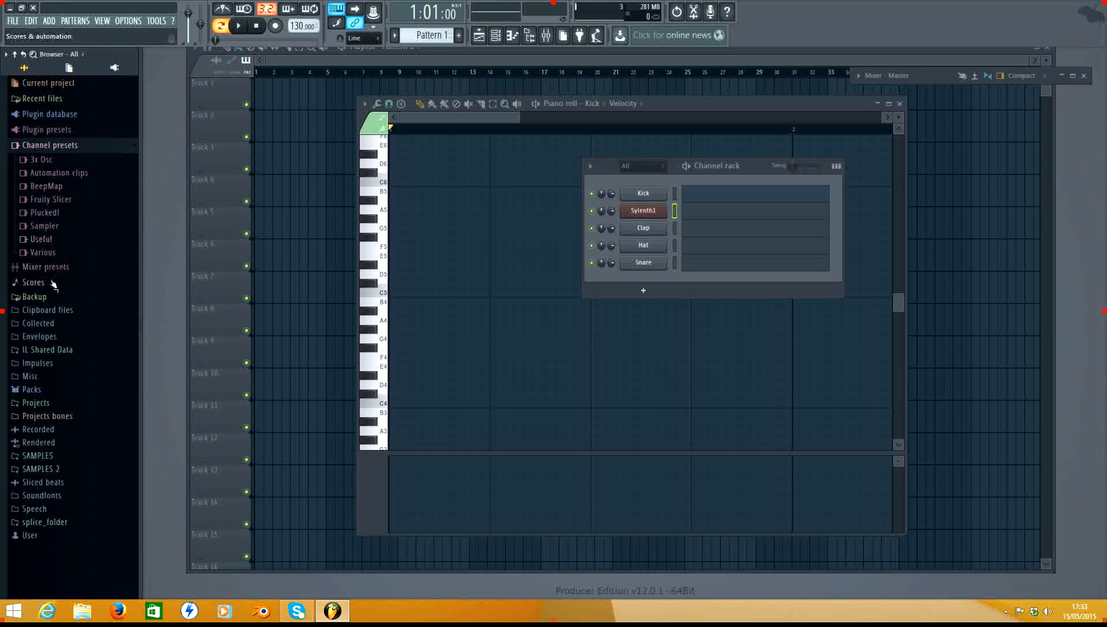
pyautogui.click(62, 267)
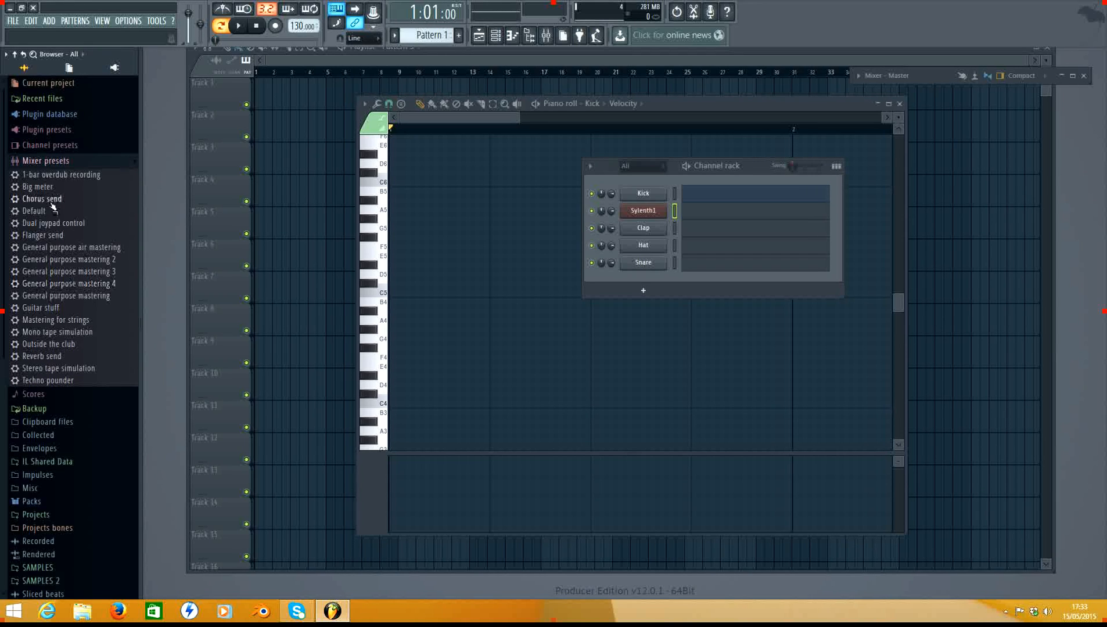
pyautogui.click(52, 165)
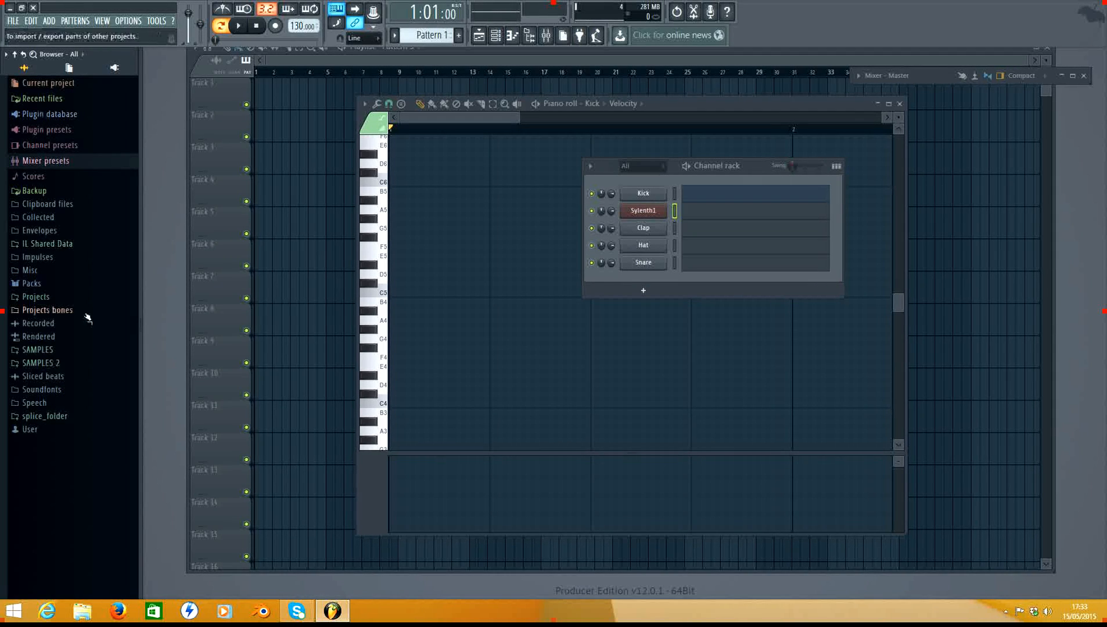
# Step: Examine the MIDI, Audio, General and File pages of the settings
pyautogui.click(139, 22)
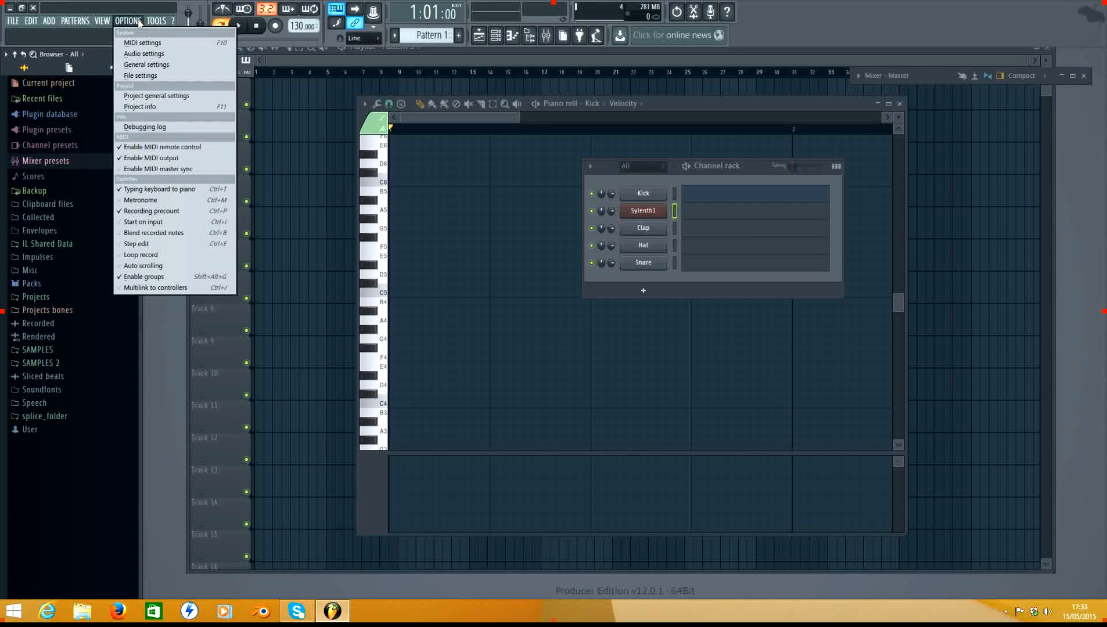
pyautogui.click(157, 45)
pyautogui.moveTo(736, 90); pyautogui.dragTo(563, 97)
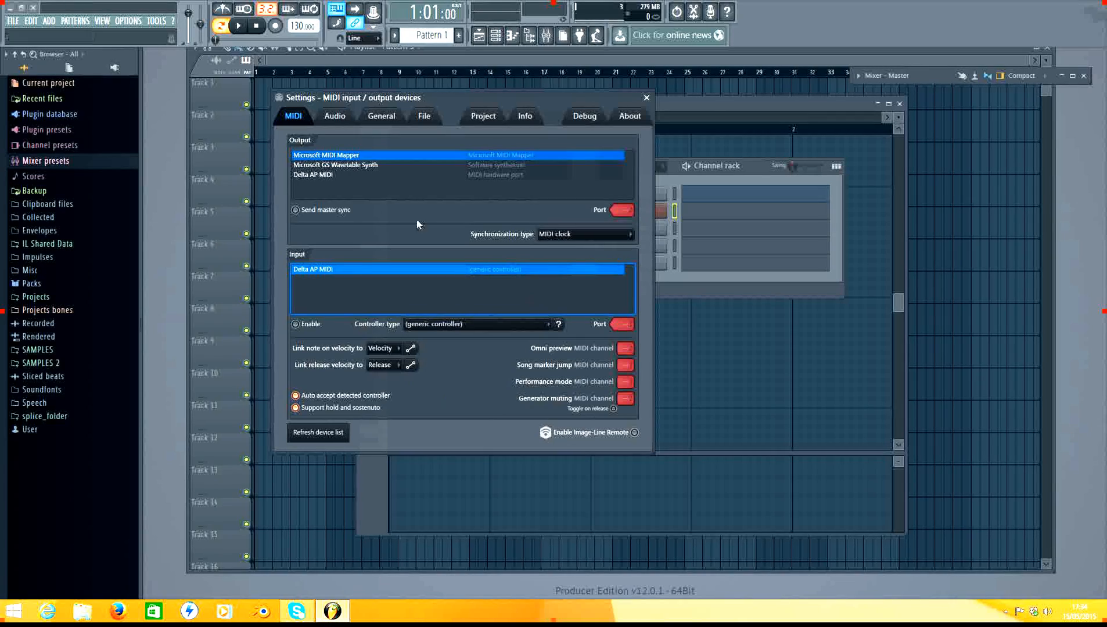
pyautogui.click(337, 118)
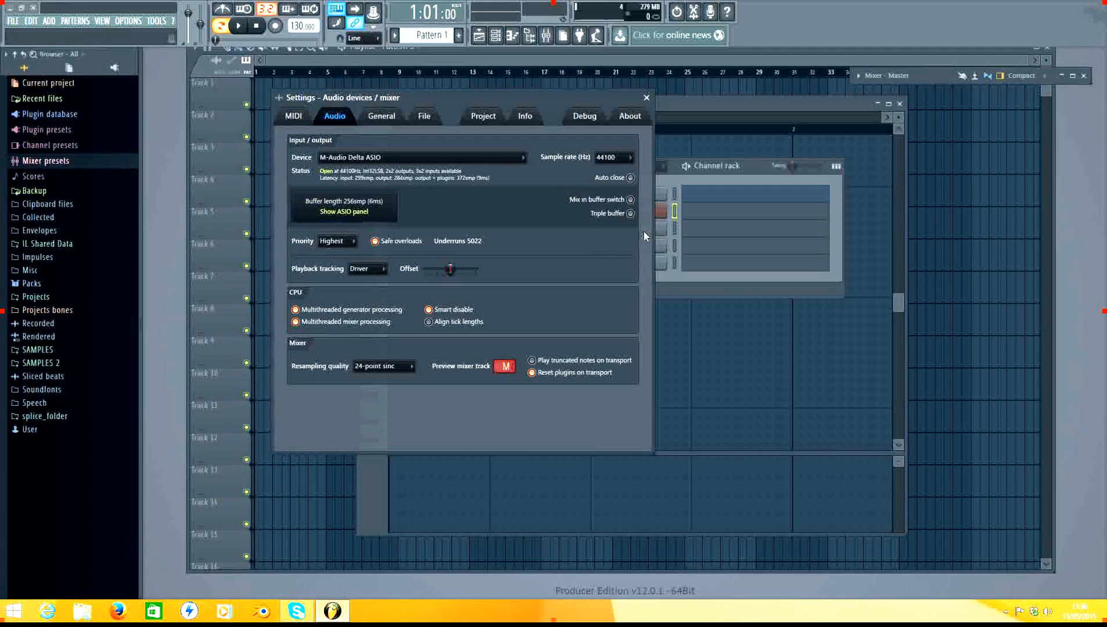
pyautogui.click(384, 118)
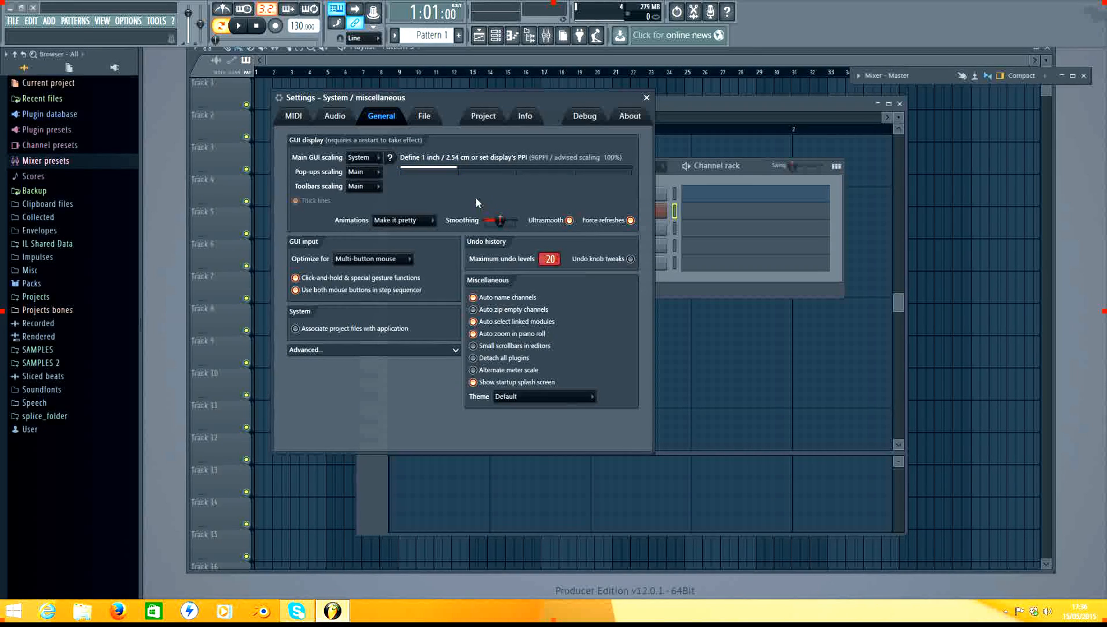
pyautogui.moveTo(462, 168)
pyautogui.mouseDown()
pyautogui.moveTo(494, 169)
pyautogui.moveTo(459, 169)
pyautogui.mouseUp()
pyautogui.click(426, 117)
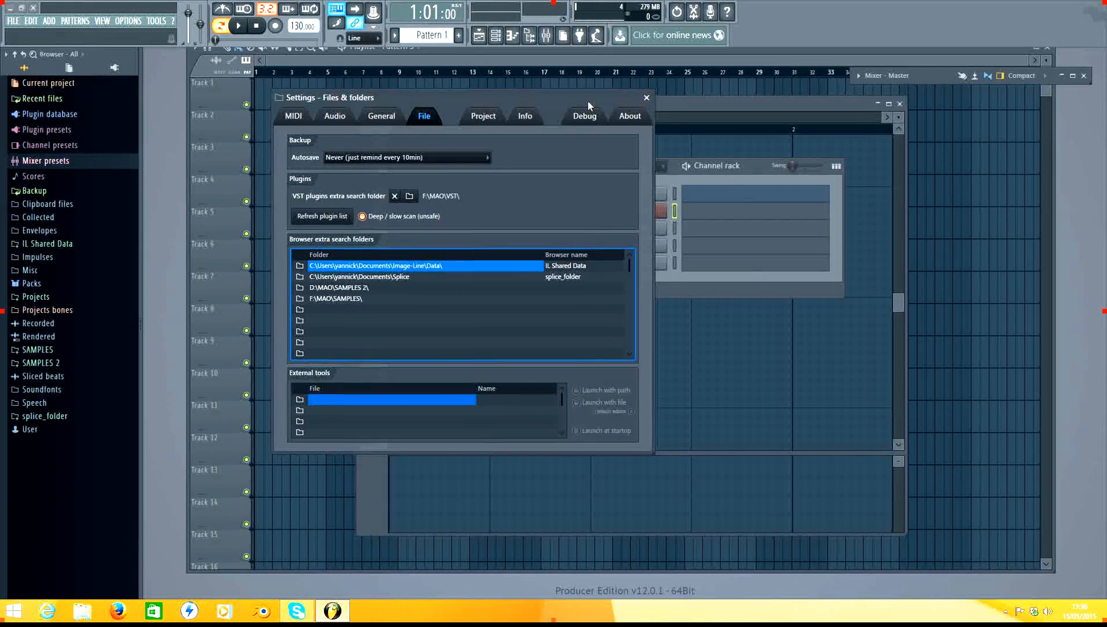
# Step: Reposition the settings window and examine the Project settings with the advanced options expanded
pyautogui.moveTo(587, 100); pyautogui.dragTo(631, 160)
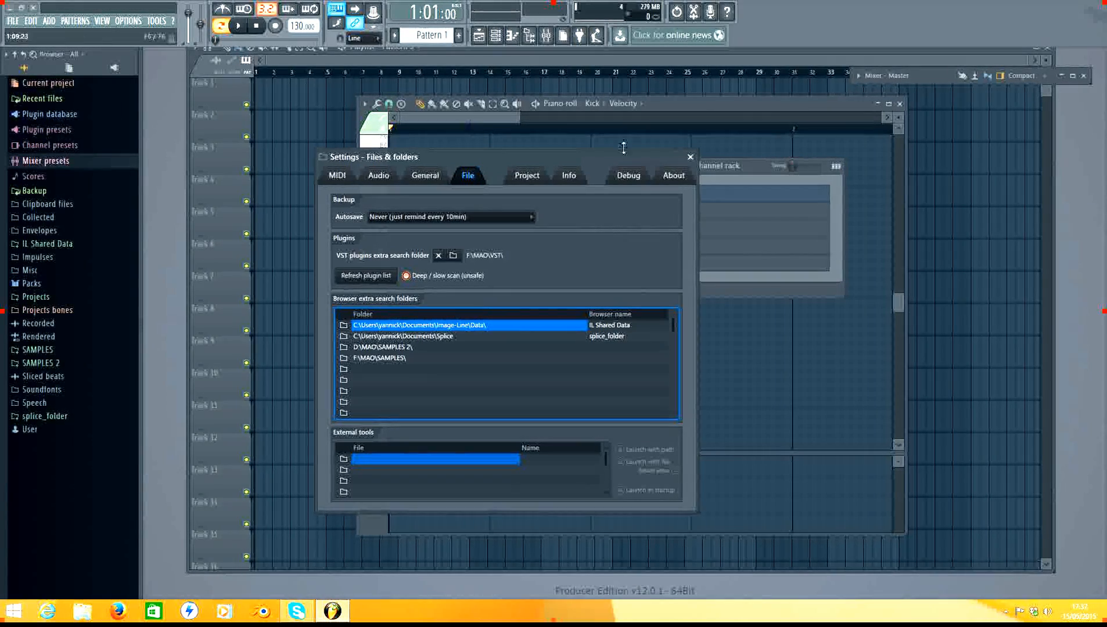
pyautogui.moveTo(655, 158); pyautogui.dragTo(535, 134)
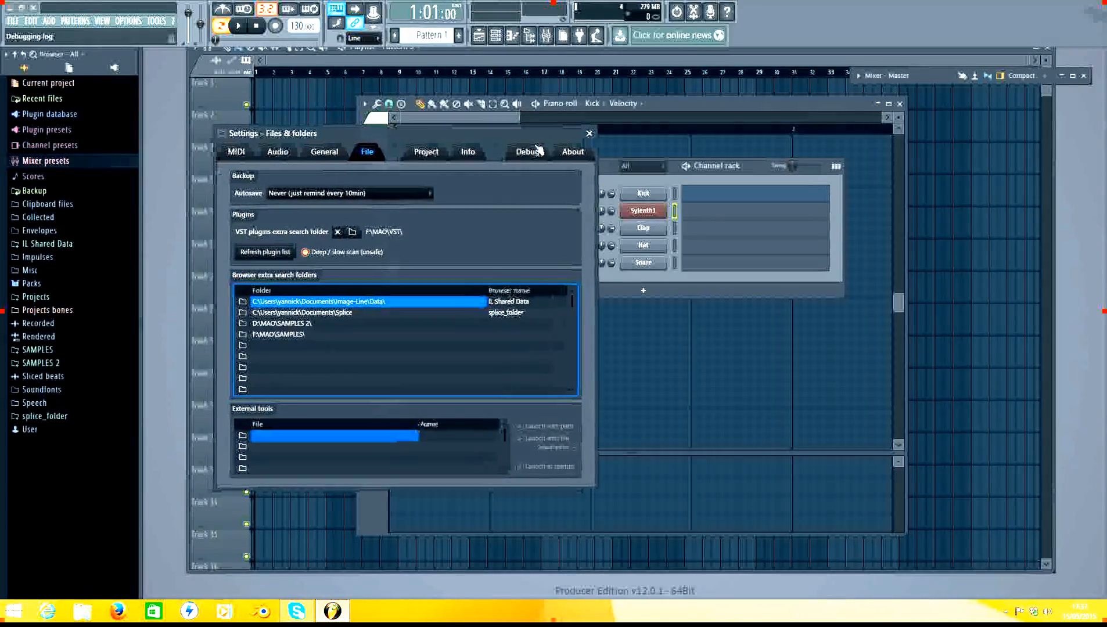
pyautogui.click(425, 152)
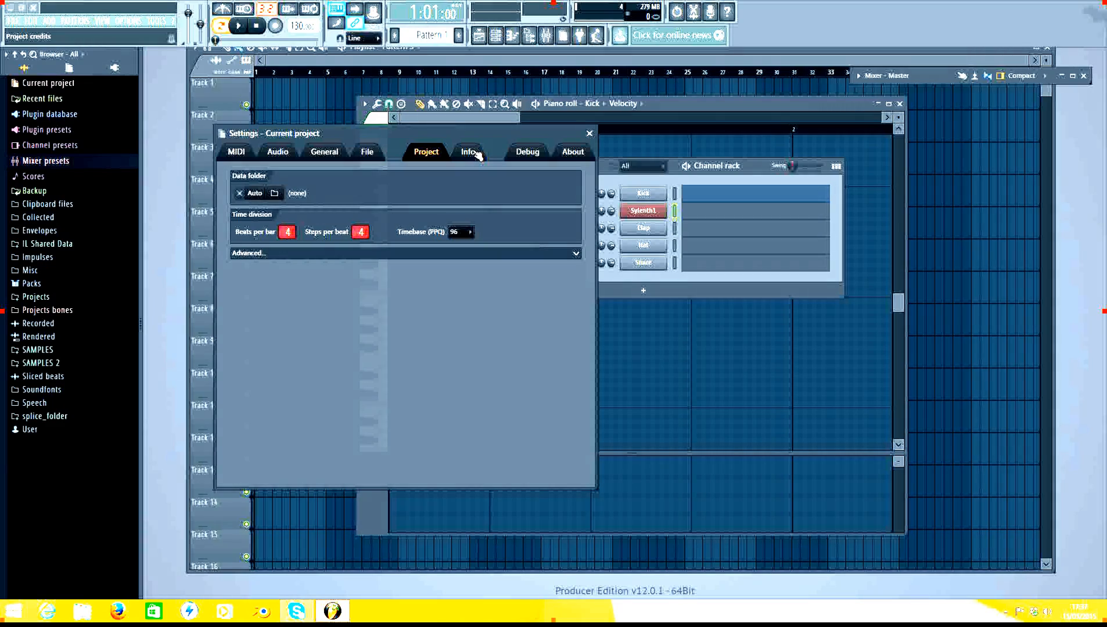
pyautogui.click(575, 253)
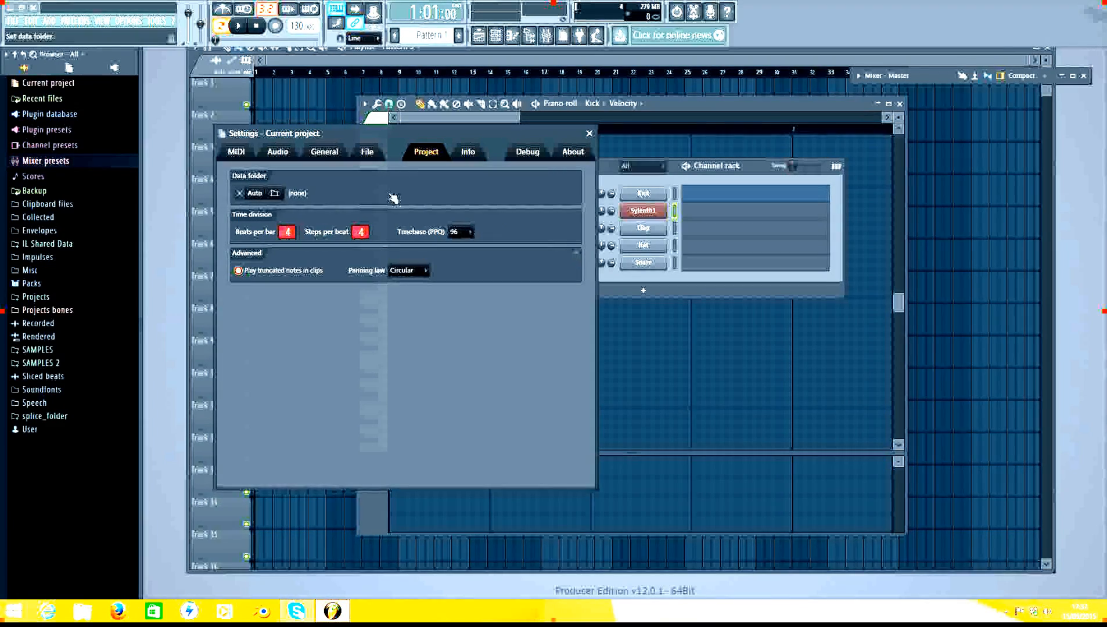
# Step: Enter Izo as the project title in the project info and close the settings
pyautogui.click(468, 152)
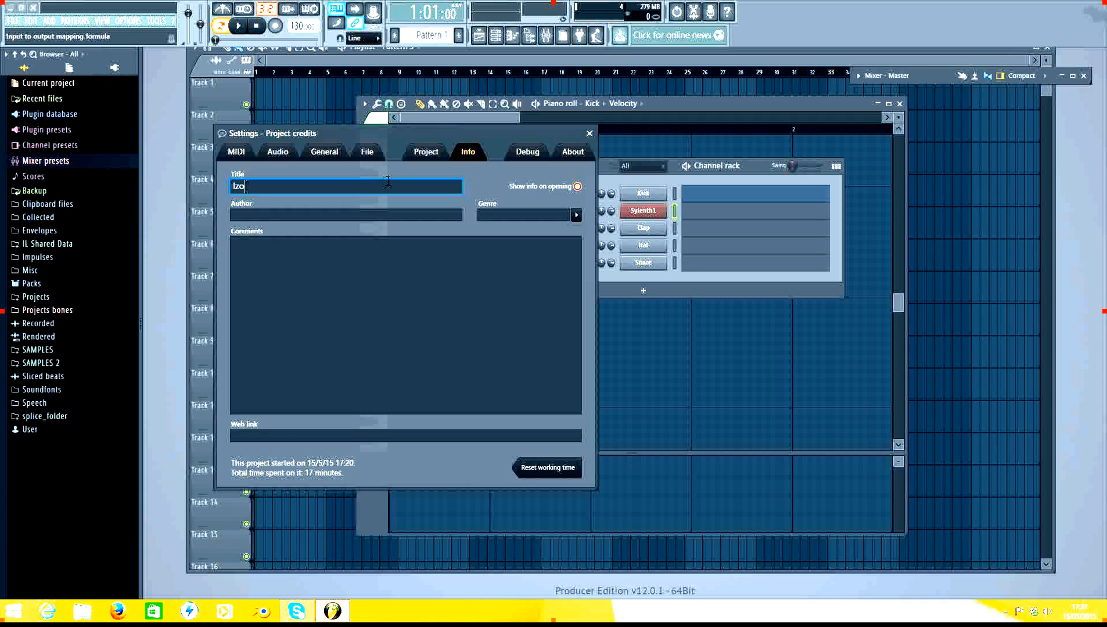
pyautogui.click(265, 215)
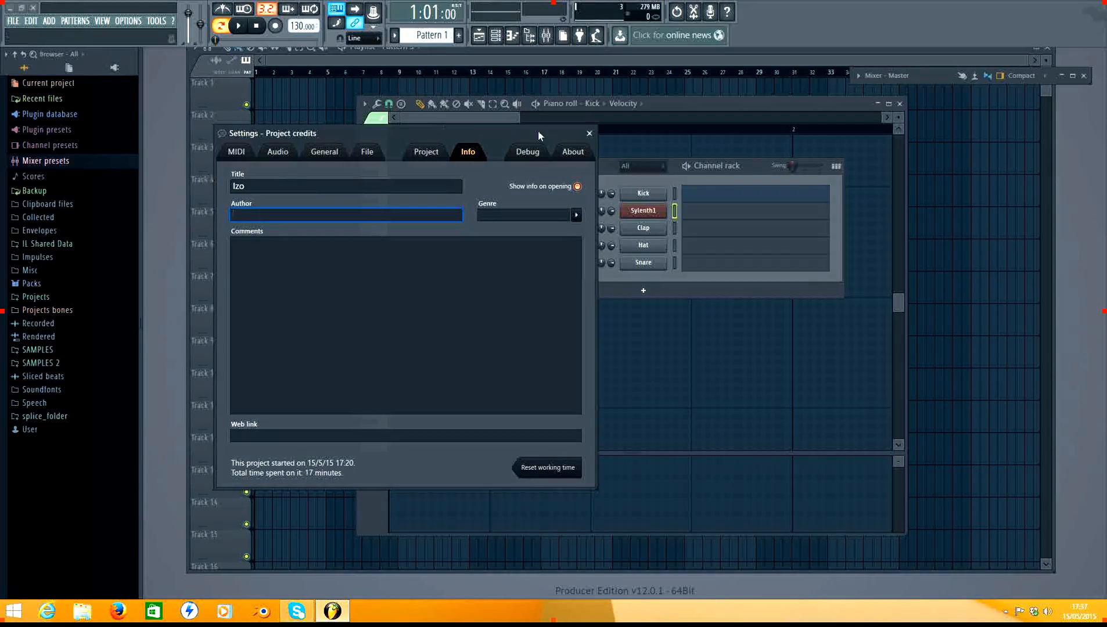
pyautogui.click(588, 133)
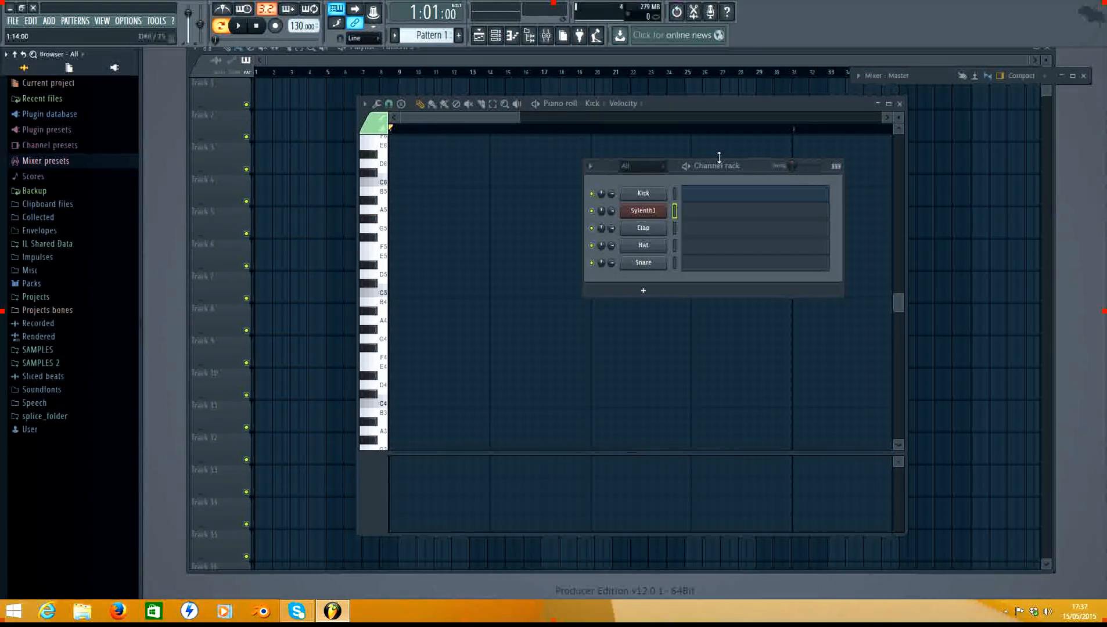
# Step: Rearrange the channel rack, piano roll and mixer windows, making the mixer taller and placing it over the piano roll
pyautogui.moveTo(726, 161); pyautogui.dragTo(528, 291)
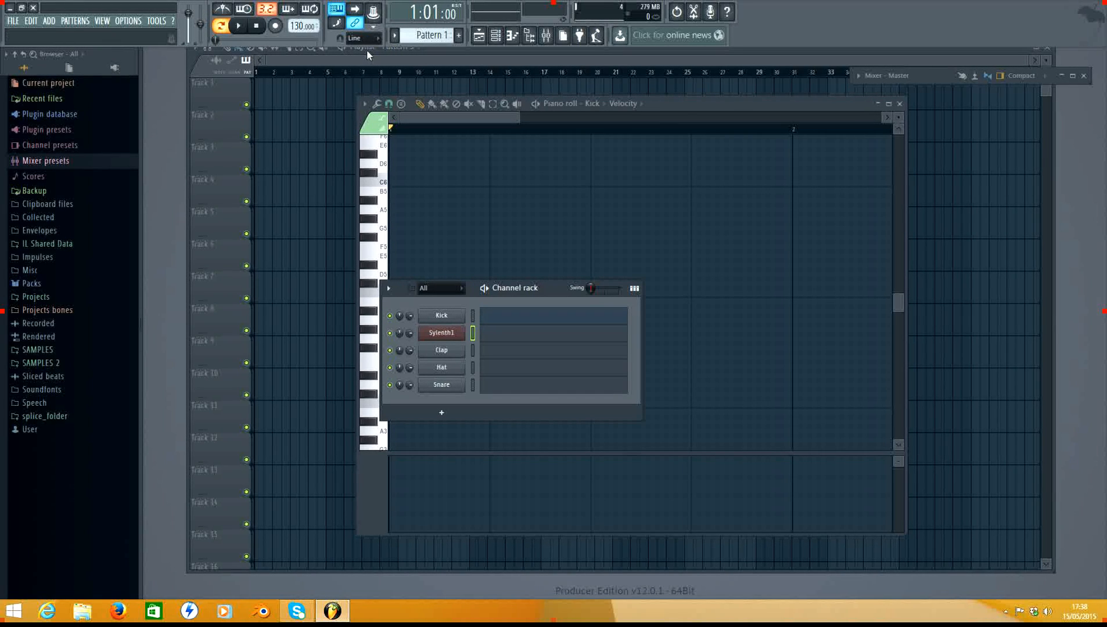
pyautogui.moveTo(671, 117); pyautogui.dragTo(719, 142)
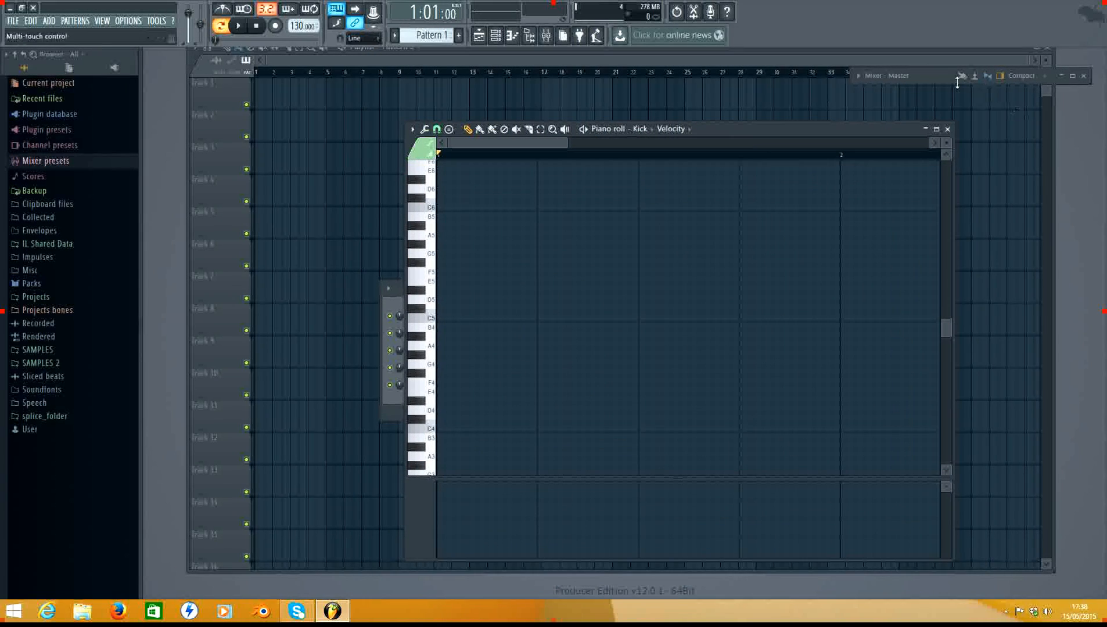
pyautogui.click(1072, 76)
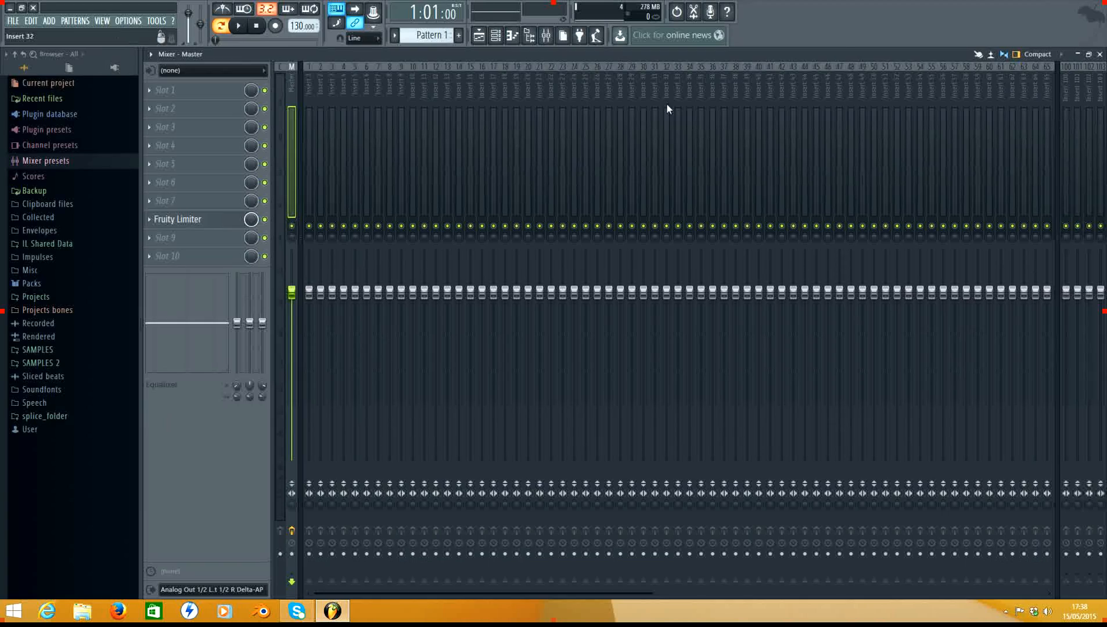
pyautogui.click(1088, 54)
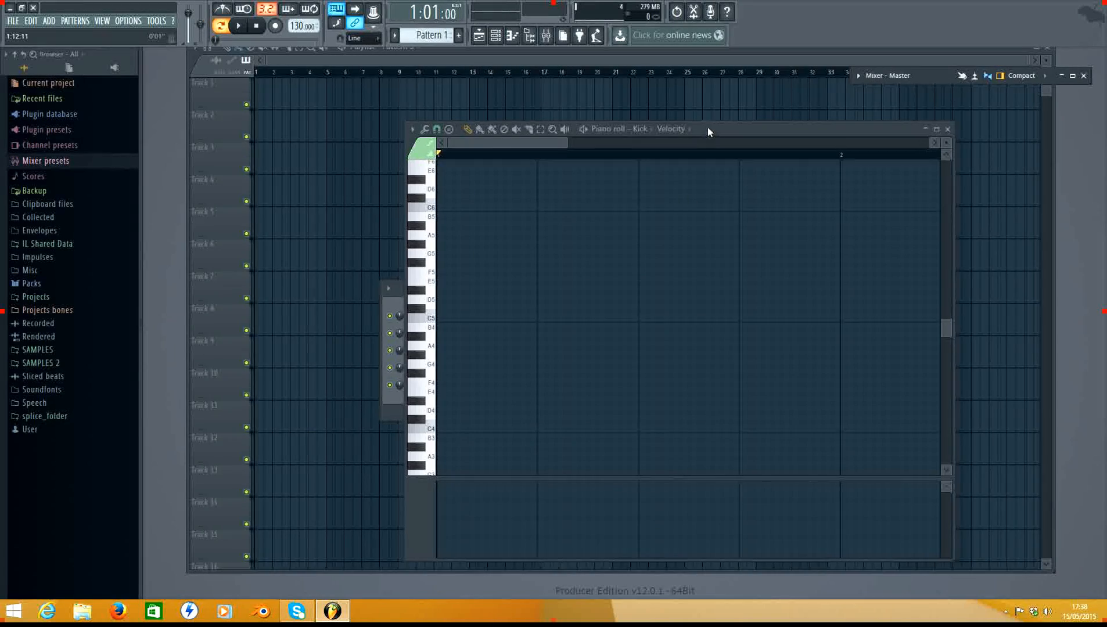
pyautogui.moveTo(708, 132); pyautogui.dragTo(804, 96)
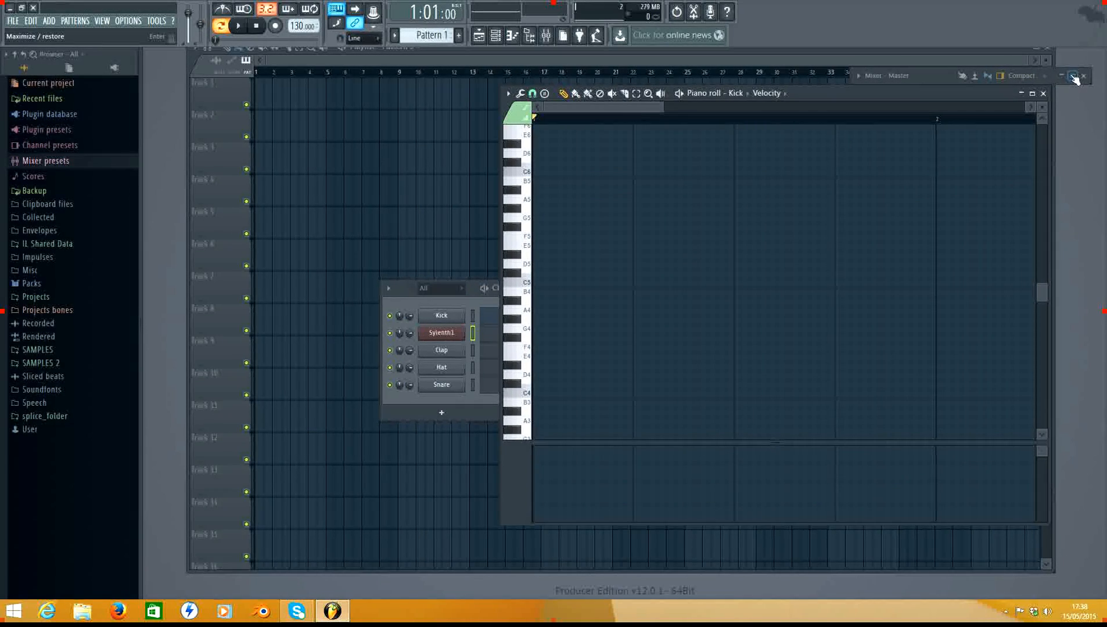
pyautogui.moveTo(1091, 84); pyautogui.dragTo(1083, 155)
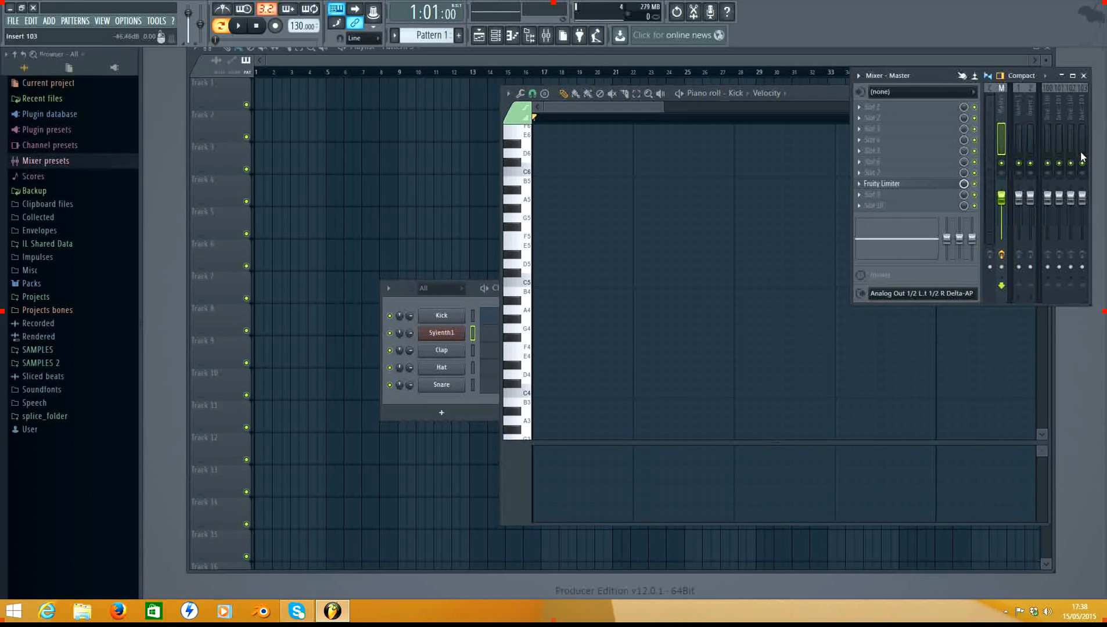
pyautogui.moveTo(929, 76); pyautogui.dragTo(812, 168)
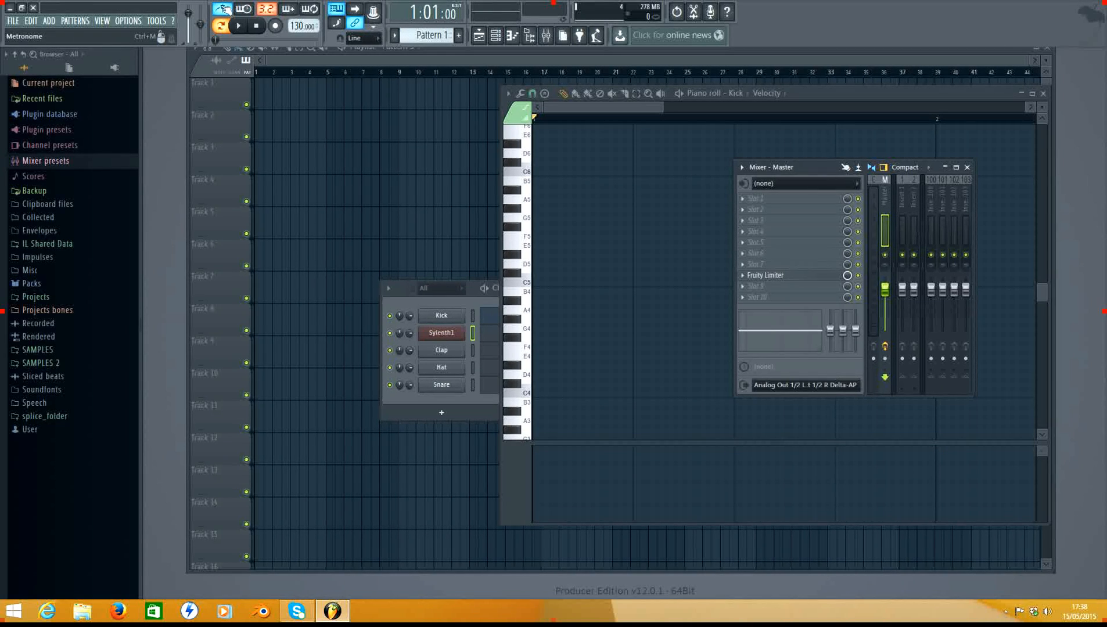
# Step: Start playback with the metronome on and set the tempo to 130.900 BPM
pyautogui.press('space')
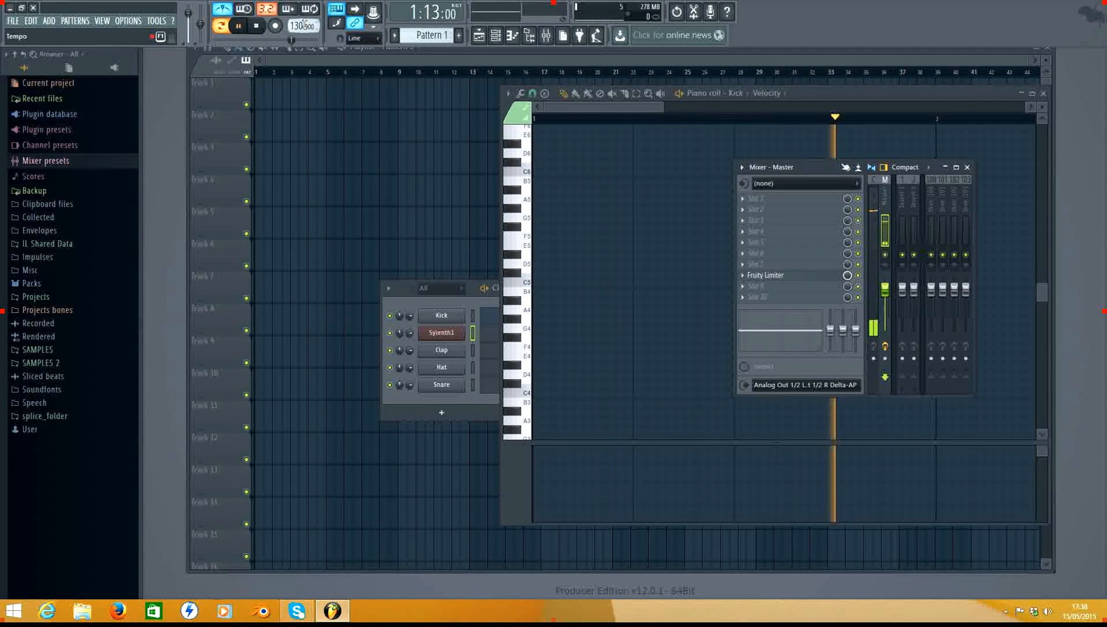
pyautogui.moveTo(303, 26)
pyautogui.mouseDown()
pyautogui.moveTo(304, 82)
pyautogui.moveTo(295, 29)
pyautogui.mouseUp()
pyautogui.press('2')
pyautogui.press('8')
pyautogui.press('Return')
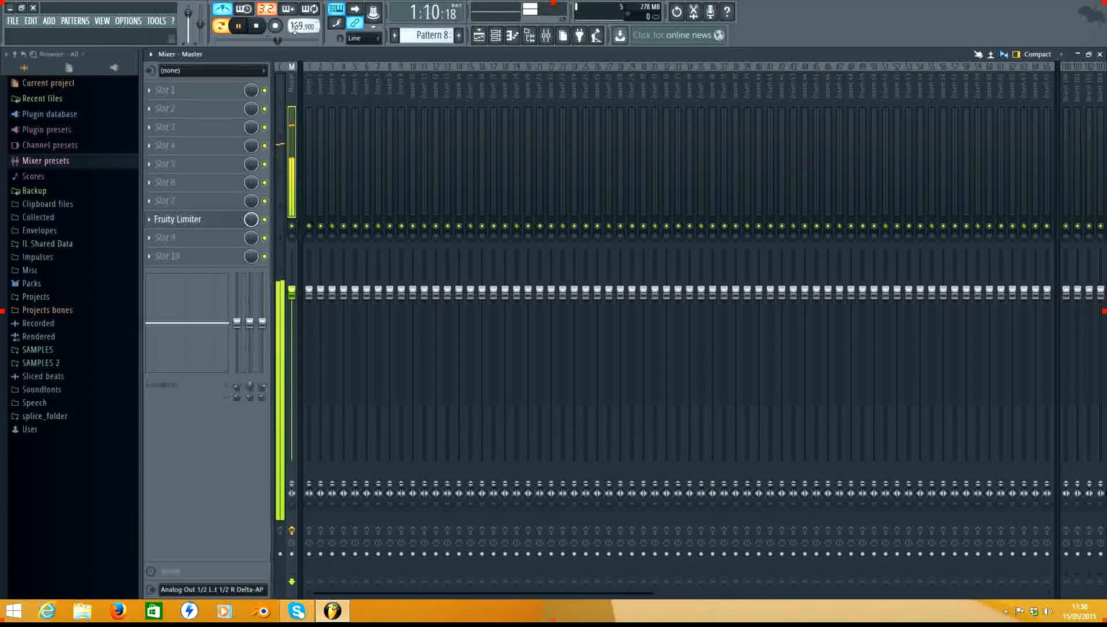
pyautogui.moveTo(295, 29)
pyautogui.mouseDown()
pyautogui.moveTo(295, 55)
pyautogui.moveTo(295, 30)
pyautogui.mouseUp()
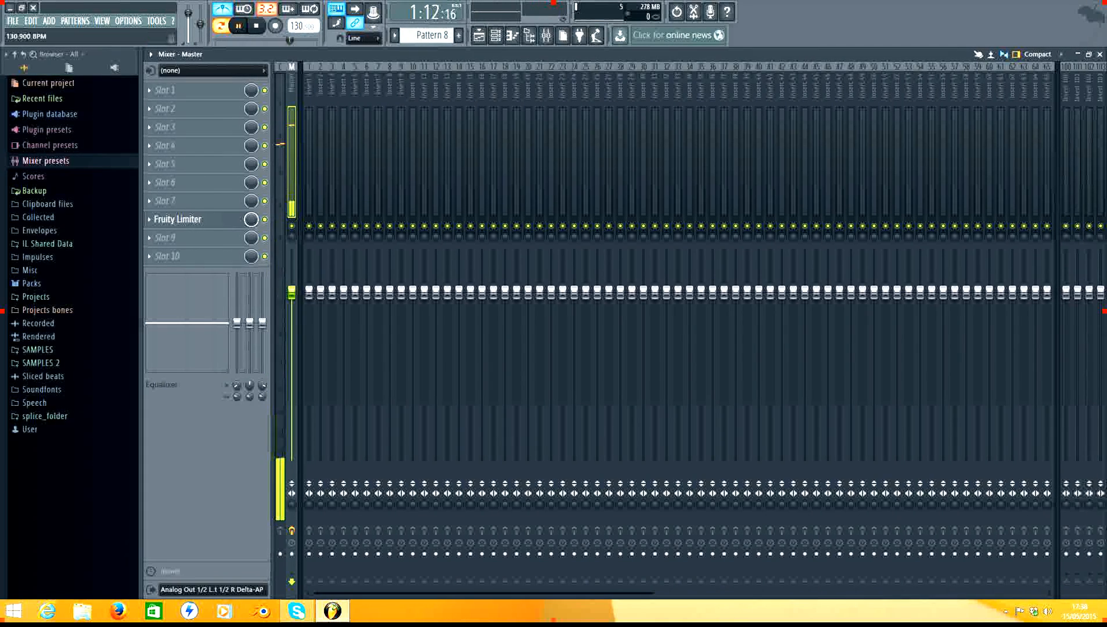
# Step: Audition the Beep and Cowbell metronome sounds, return to Tick, and stop playback with the metronome off
pyautogui.rightClick(226, 10)
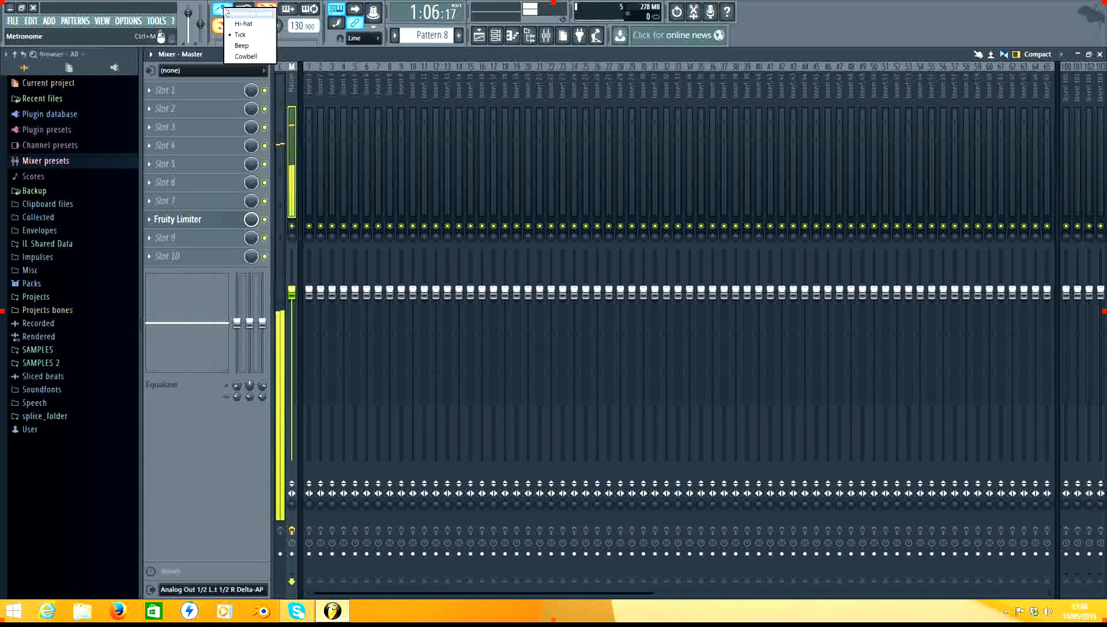
pyautogui.click(273, 46)
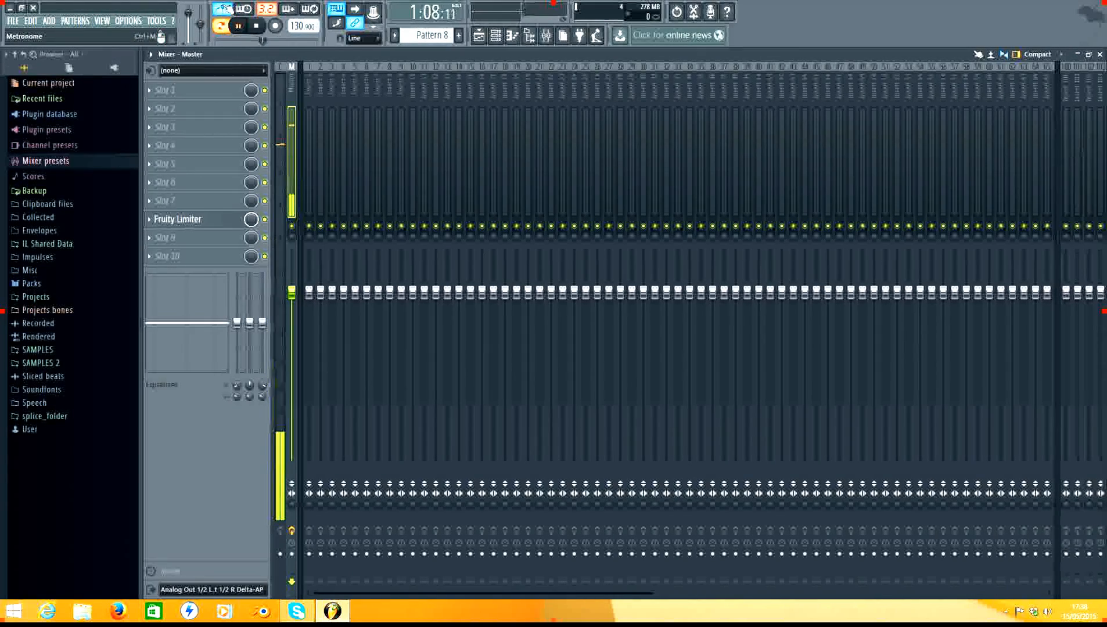
pyautogui.rightClick(241, 8)
pyautogui.click(238, 54)
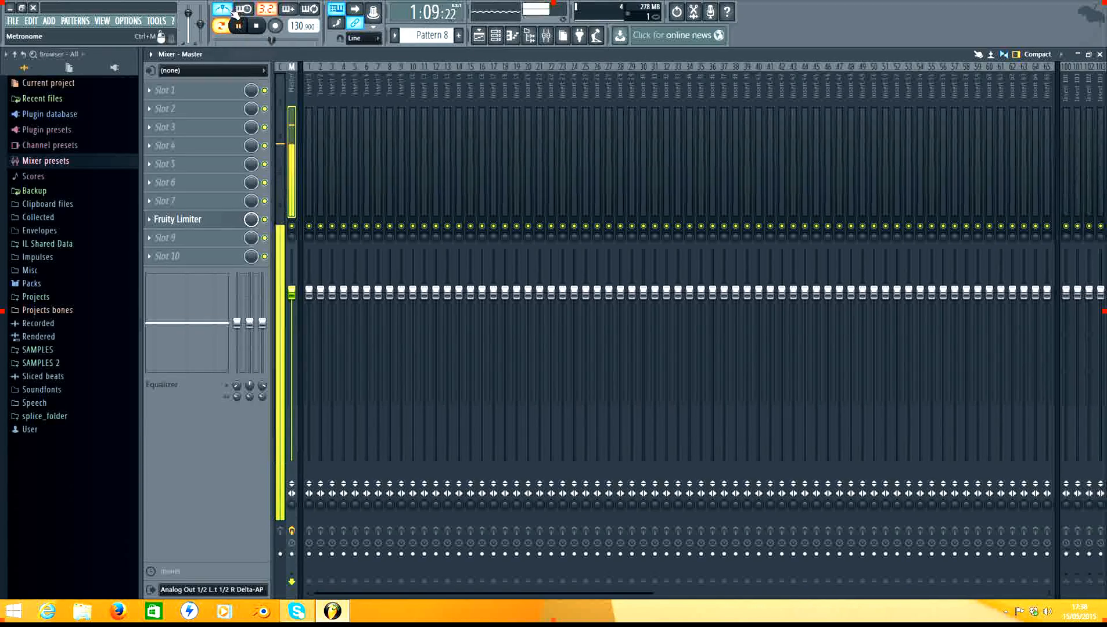
pyautogui.rightClick(239, 13)
pyautogui.click(240, 36)
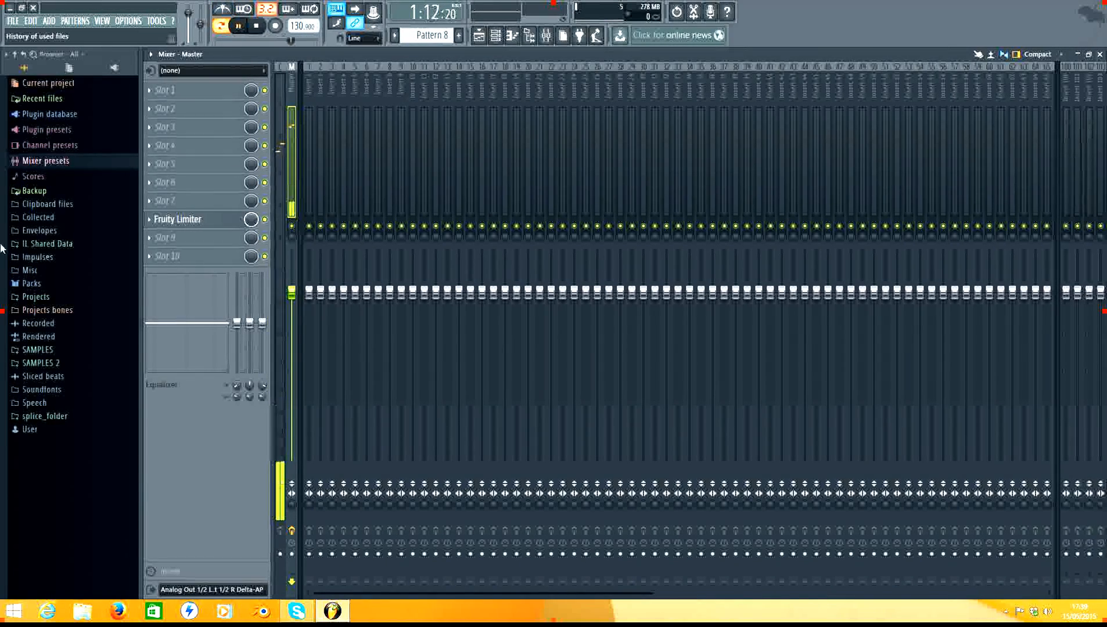
pyautogui.press('space')
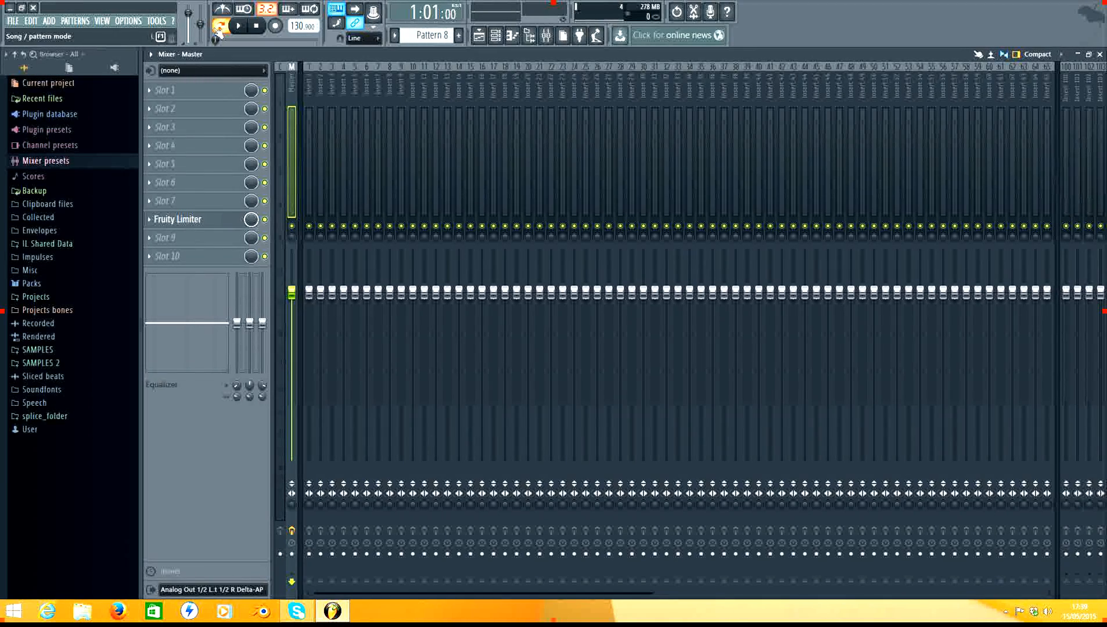
# Step: Show the channel rack over the maximized mixer and switch the selected pattern to Pattern 1
pyautogui.click(495, 35)
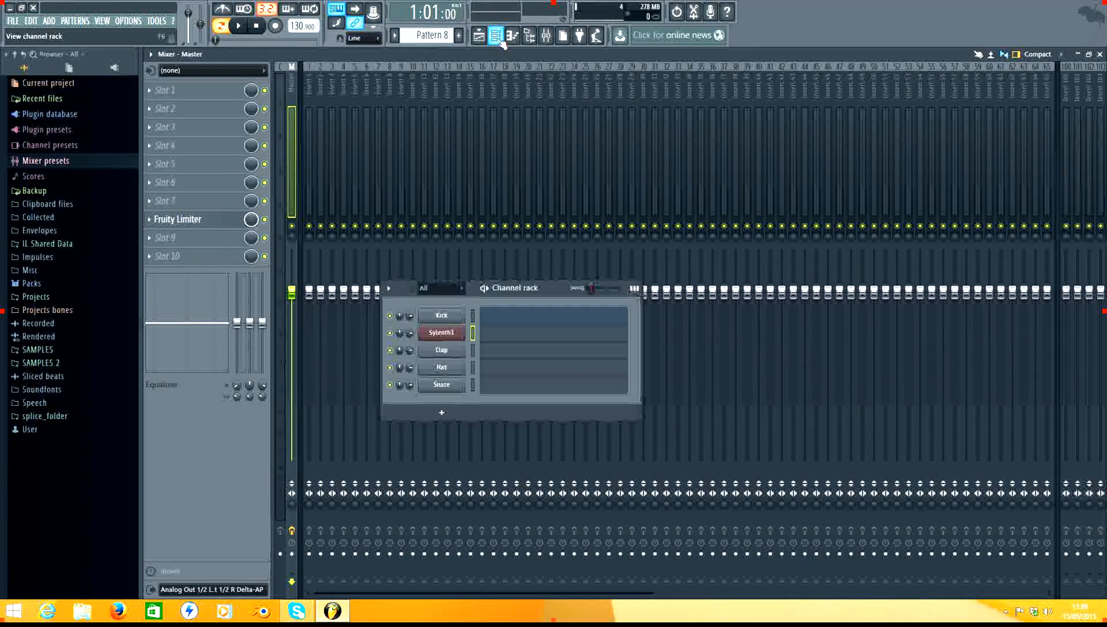
pyautogui.moveTo(550, 301); pyautogui.dragTo(894, 184)
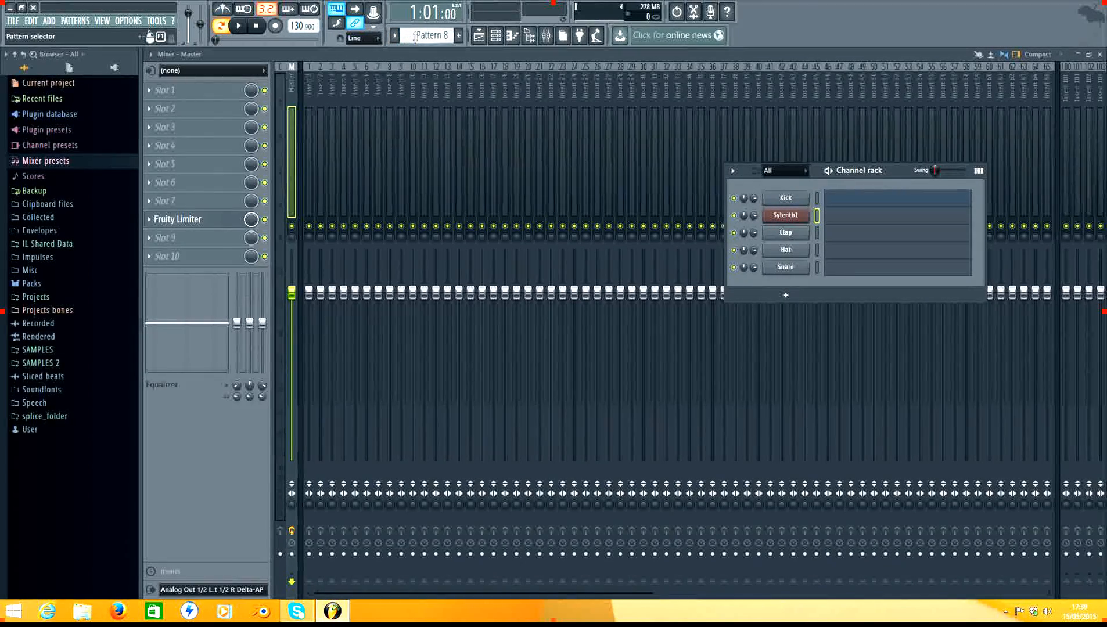
pyautogui.moveTo(424, 34); pyautogui.dragTo(423, 44)
pyautogui.moveTo(889, 179); pyautogui.dragTo(746, 163)
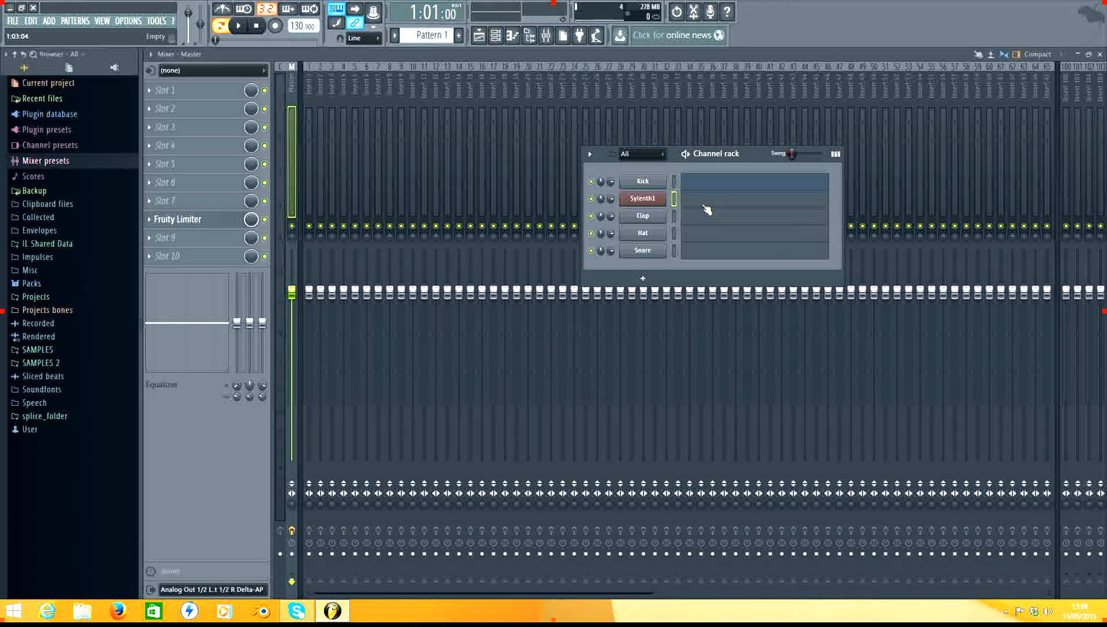
# Step: Show the playlist and align it beside the browser, over the mixer
pyautogui.press('F5')
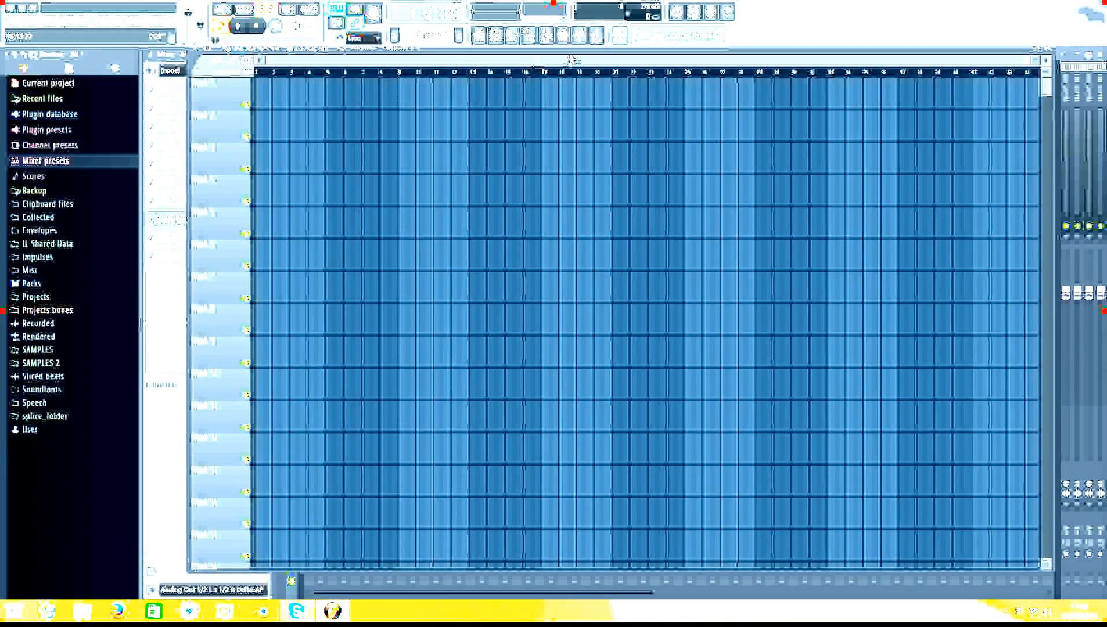
pyautogui.moveTo(569, 53); pyautogui.dragTo(581, 88)
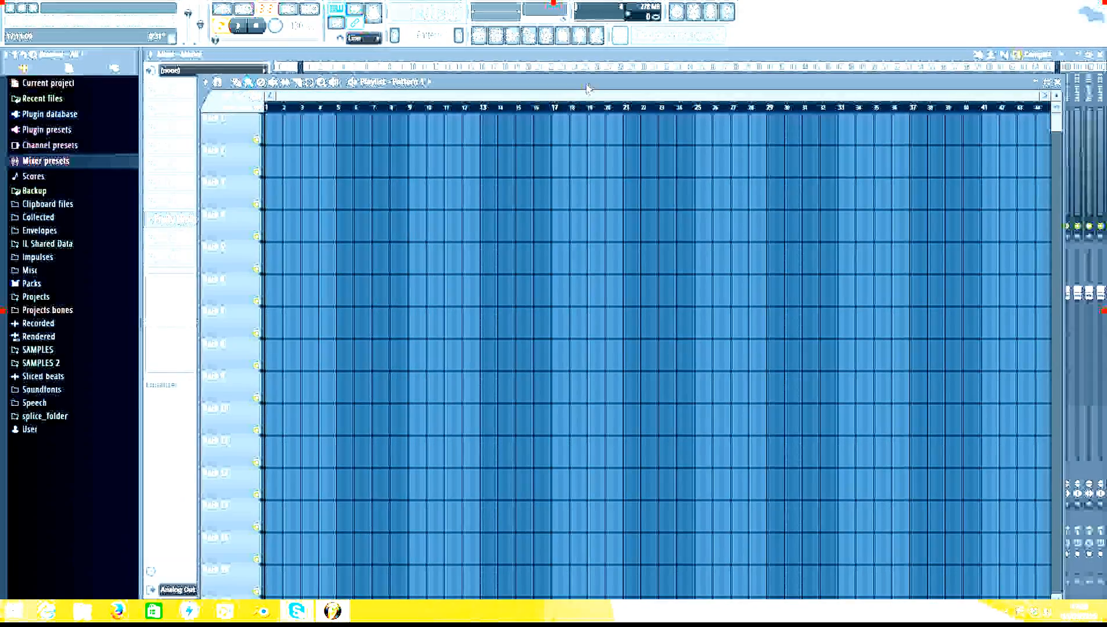
pyautogui.moveTo(592, 84); pyautogui.dragTo(538, 69)
pyautogui.moveTo(224, 115)
pyautogui.mouseDown()
pyautogui.moveTo(338, 124)
pyautogui.moveTo(229, 128)
pyautogui.mouseUp()
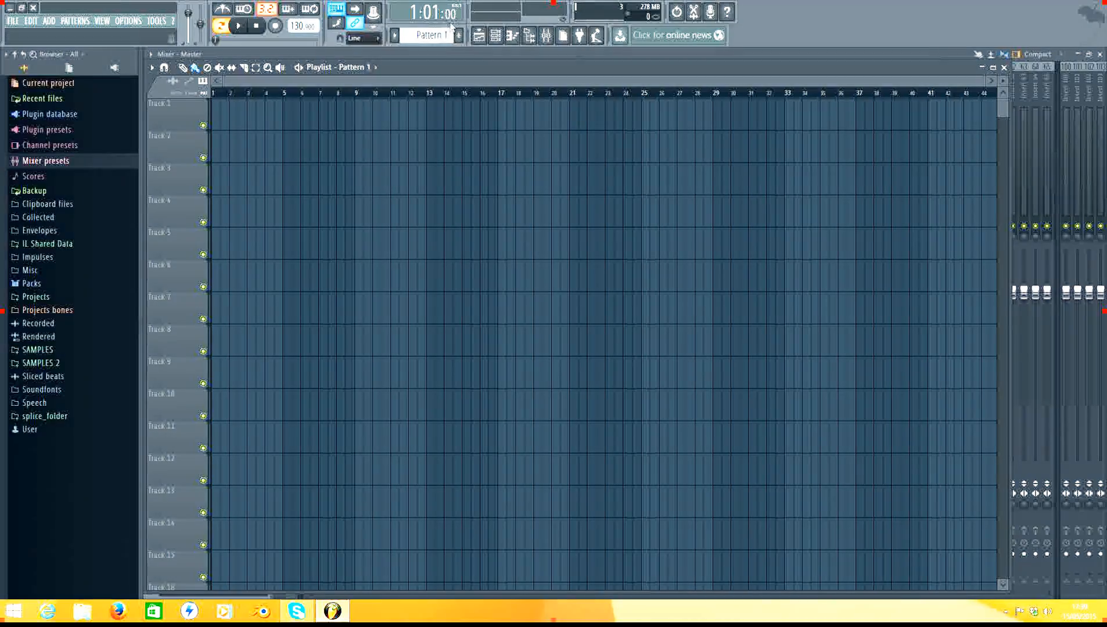
# Step: Bring up the channel rack and open the Sylenth1 channel's plugin window
pyautogui.click(496, 36)
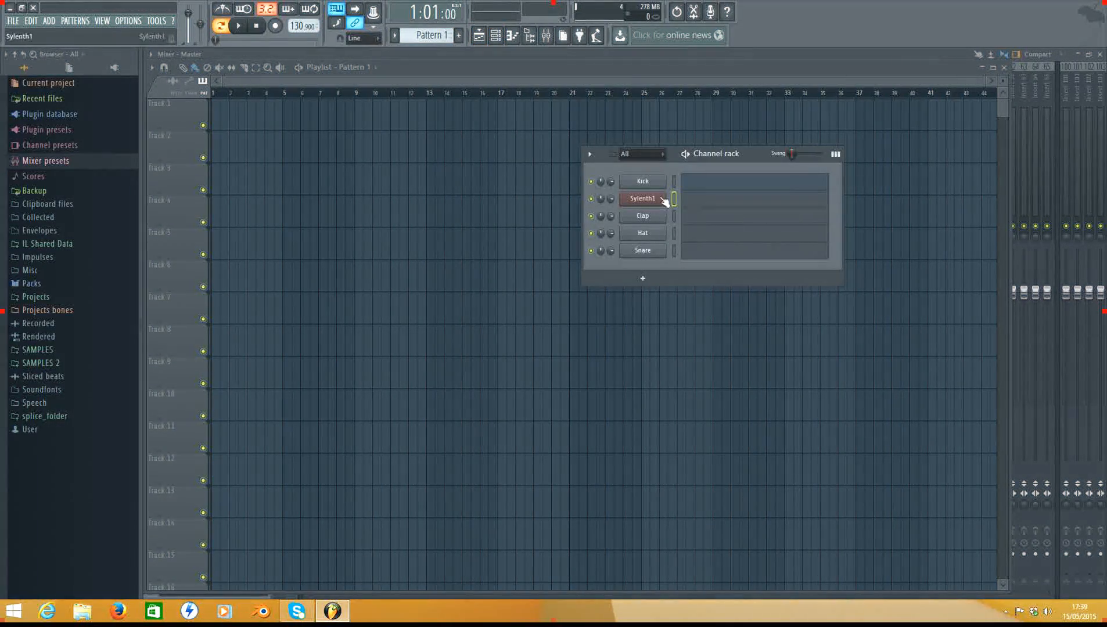
pyautogui.click(657, 200)
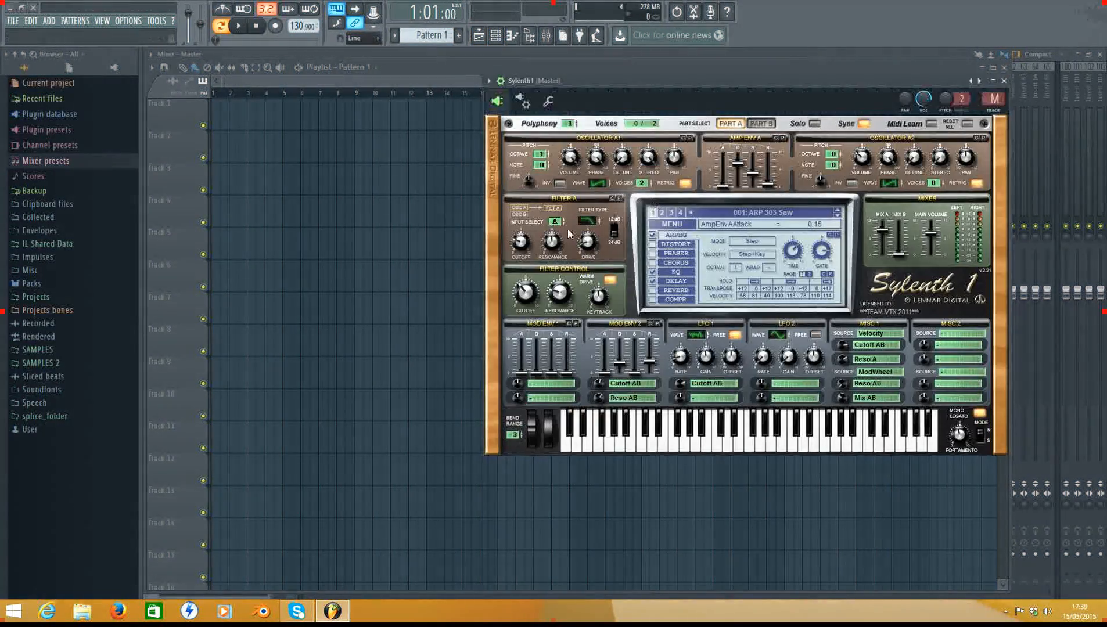
pyautogui.click(678, 227)
pyautogui.click(736, 247)
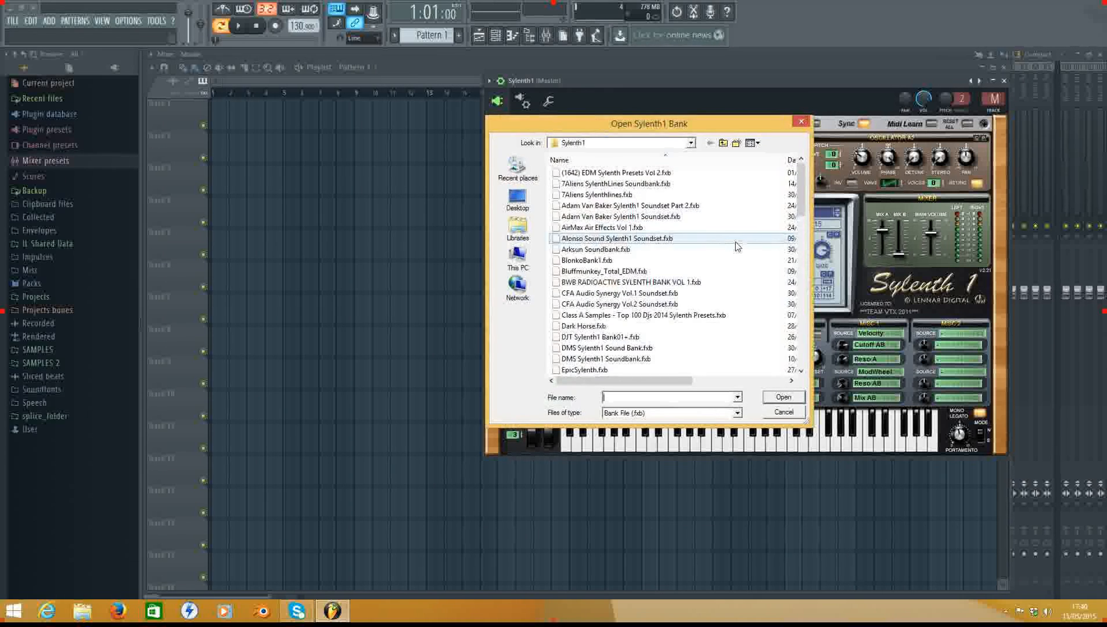
pyautogui.moveTo(654, 128); pyautogui.dragTo(314, 73)
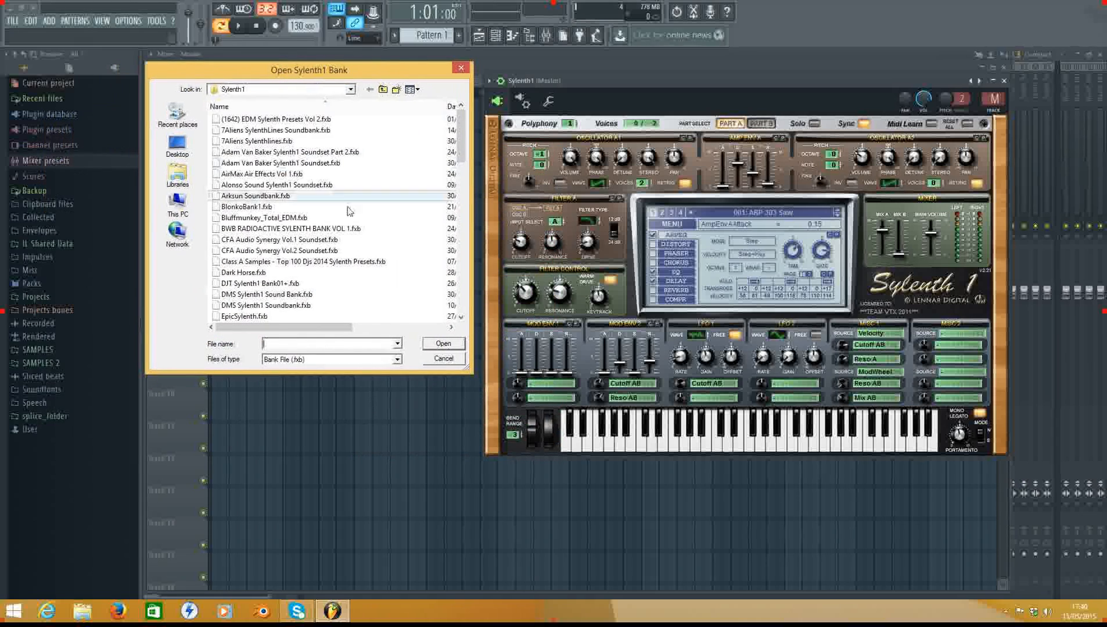
pyautogui.click(325, 217)
pyautogui.scroll(-7, 319, 232)
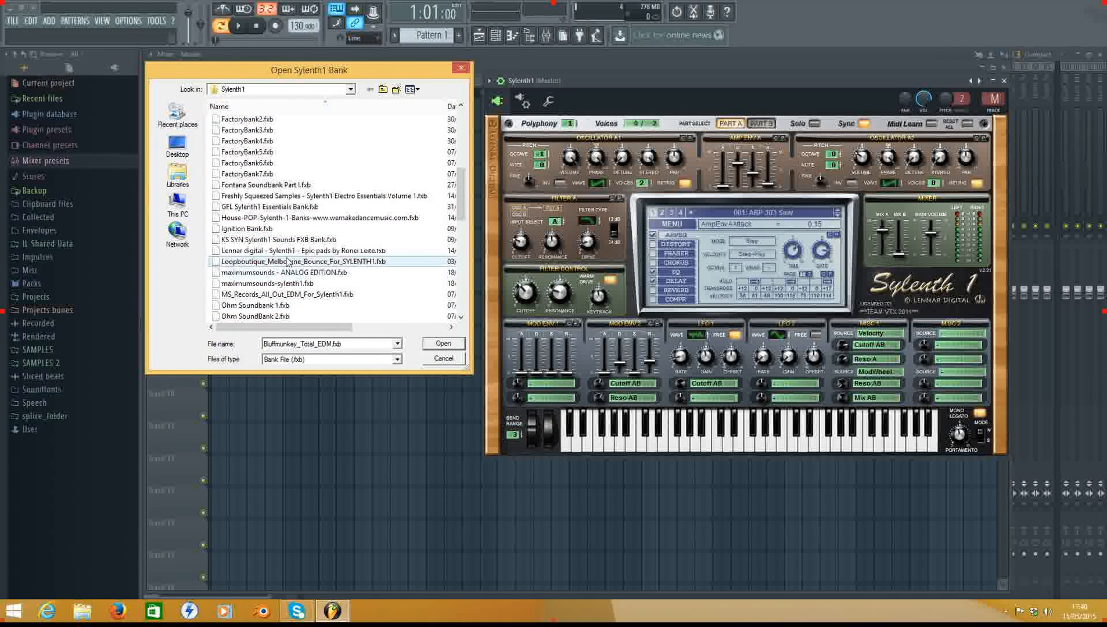
pyautogui.scroll(-2, 290, 263)
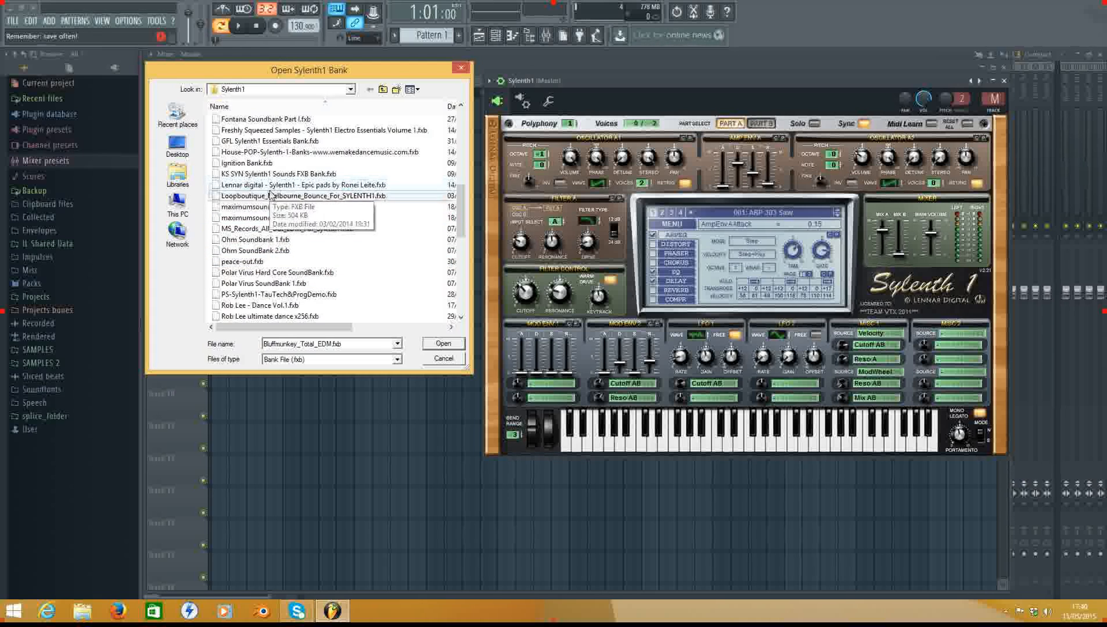
pyautogui.doubleClick(302, 152)
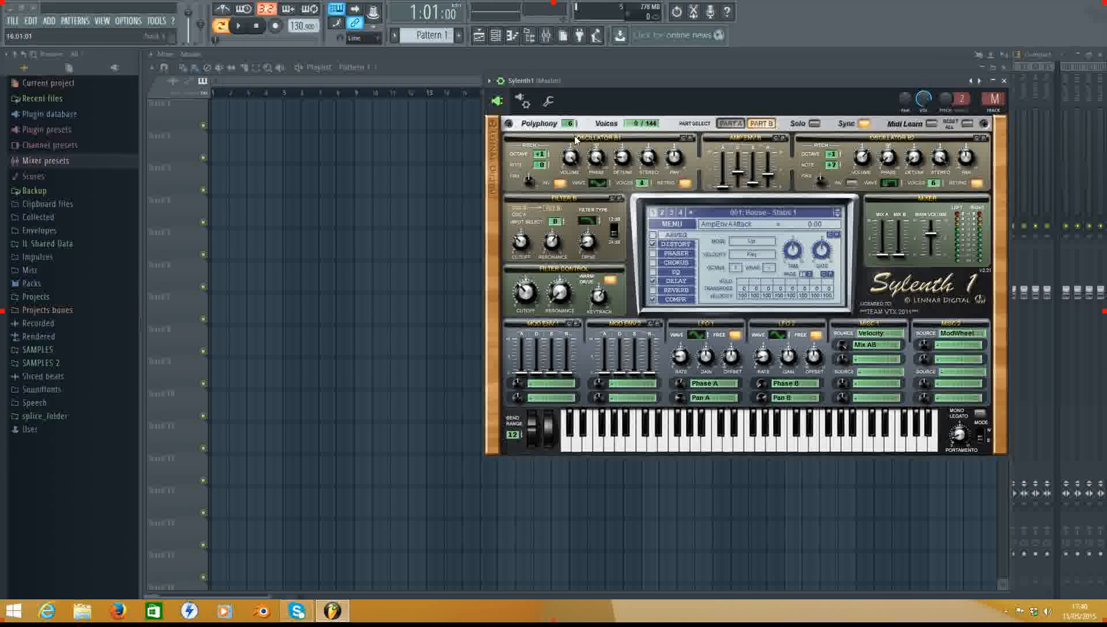
# Step: Audition the loaded Sylenth1 preset, switch to 024: House - Lead 4, and play a test note
pyautogui.press('g')
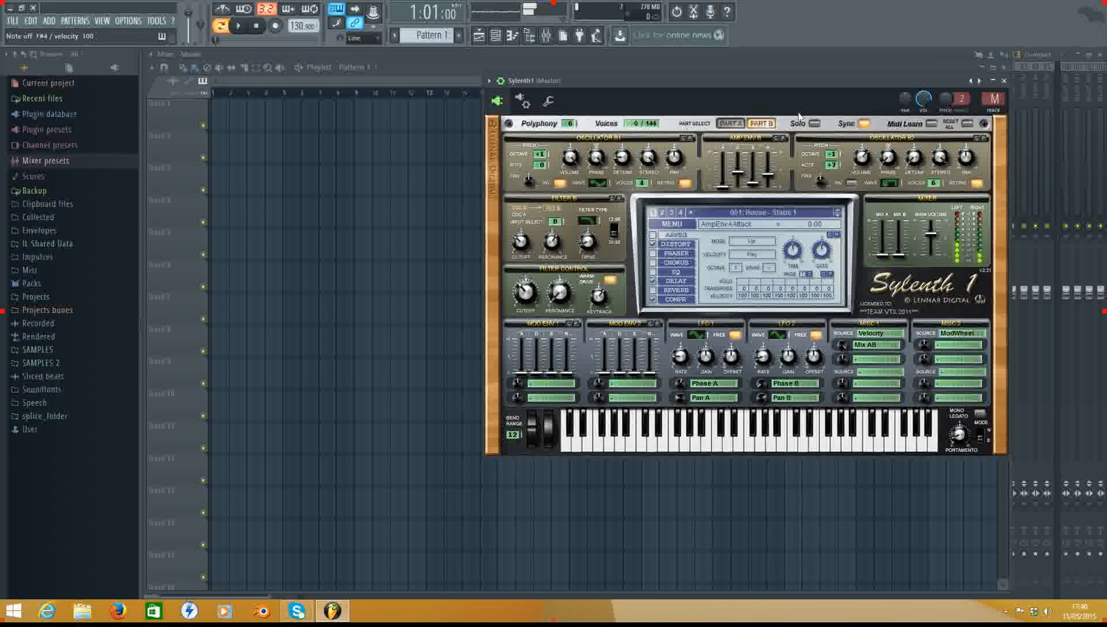
pyautogui.click(779, 213)
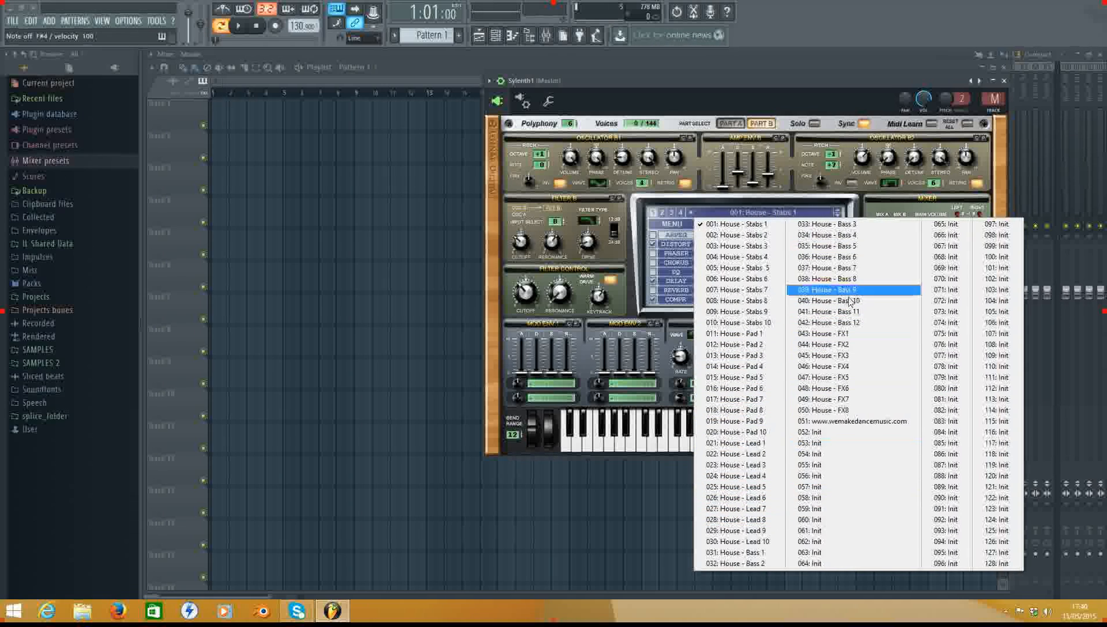
pyautogui.click(765, 476)
pyautogui.press('h')
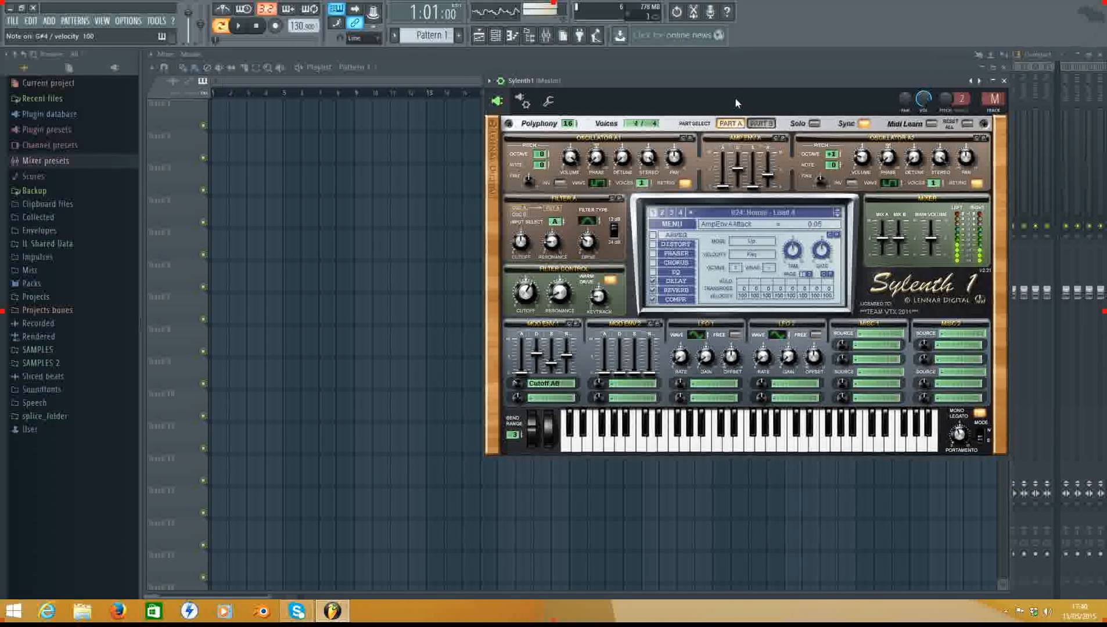
# Step: Open the Sylenth1 channel's piano roll over the playlist and audition notes with its keyboard
pyautogui.moveTo(745, 99); pyautogui.dragTo(583, 102)
pyautogui.click(580, 151)
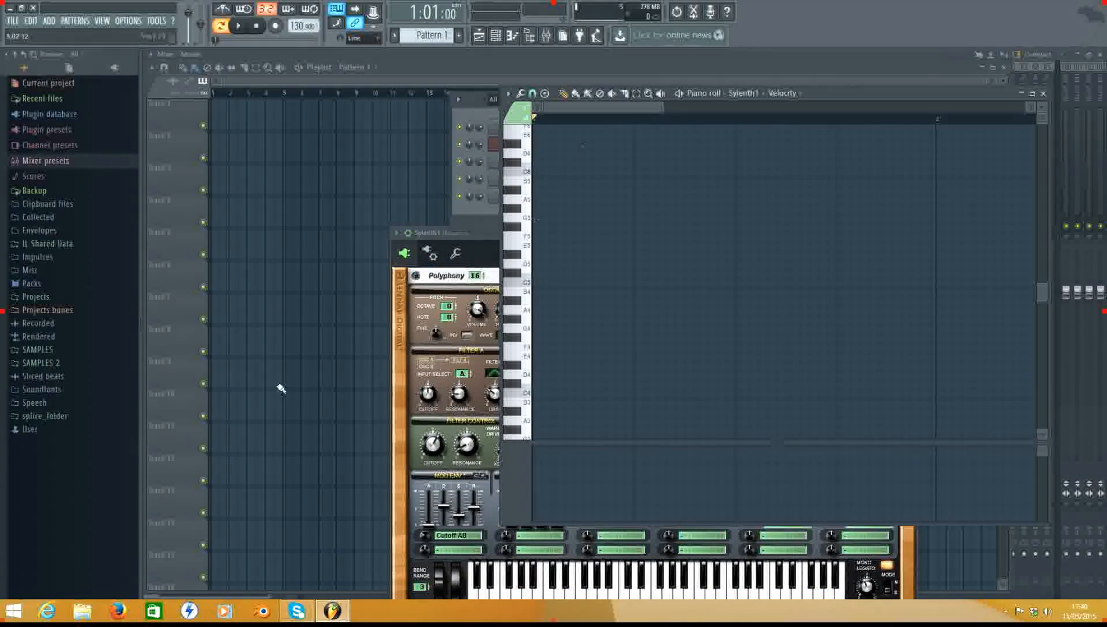
pyautogui.moveTo(893, 92); pyautogui.dragTo(687, 91)
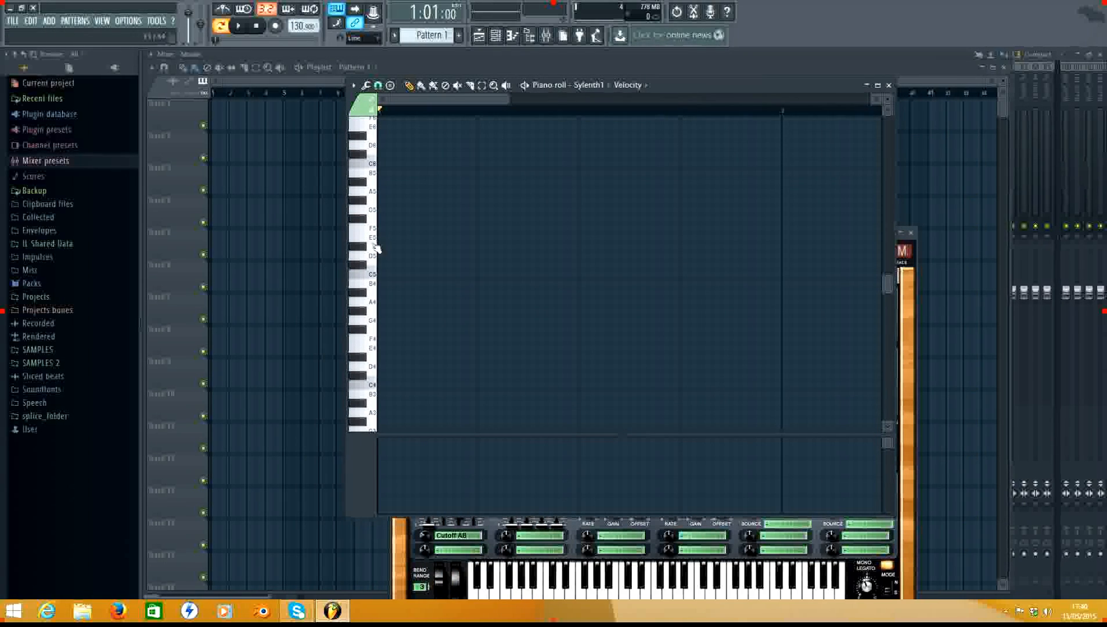
pyautogui.moveTo(353, 230); pyautogui.dragTo(356, 267)
pyautogui.press('j')
pyautogui.press('h')
pyautogui.press('r')
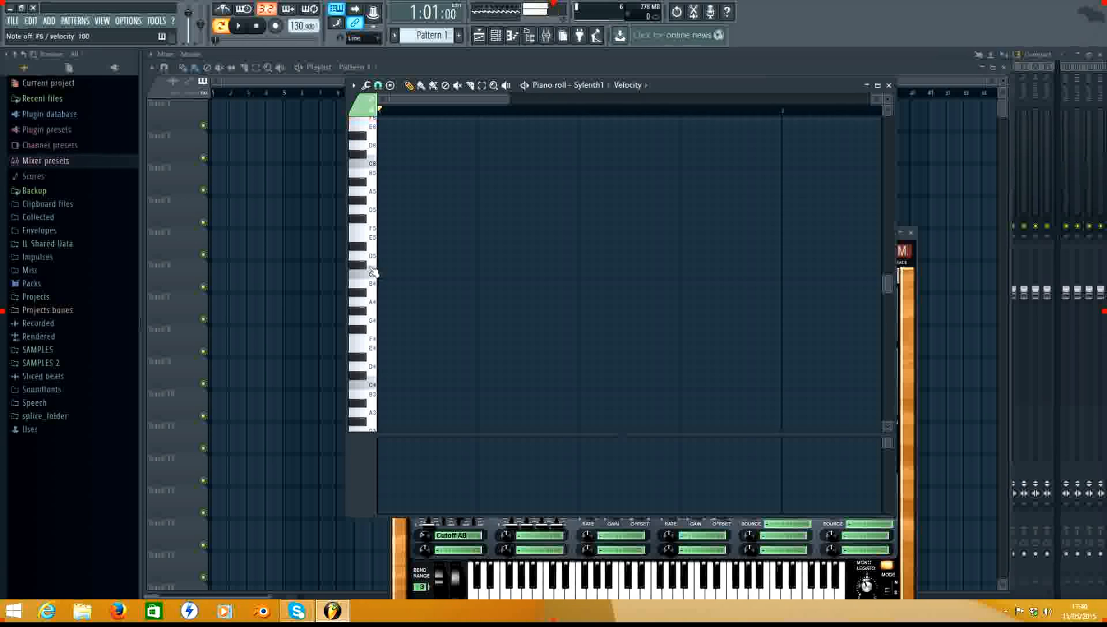
# Step: Place A5 notes on the first and second beats of the piano roll and play the pattern
pyautogui.scroll(3, 456, 209)
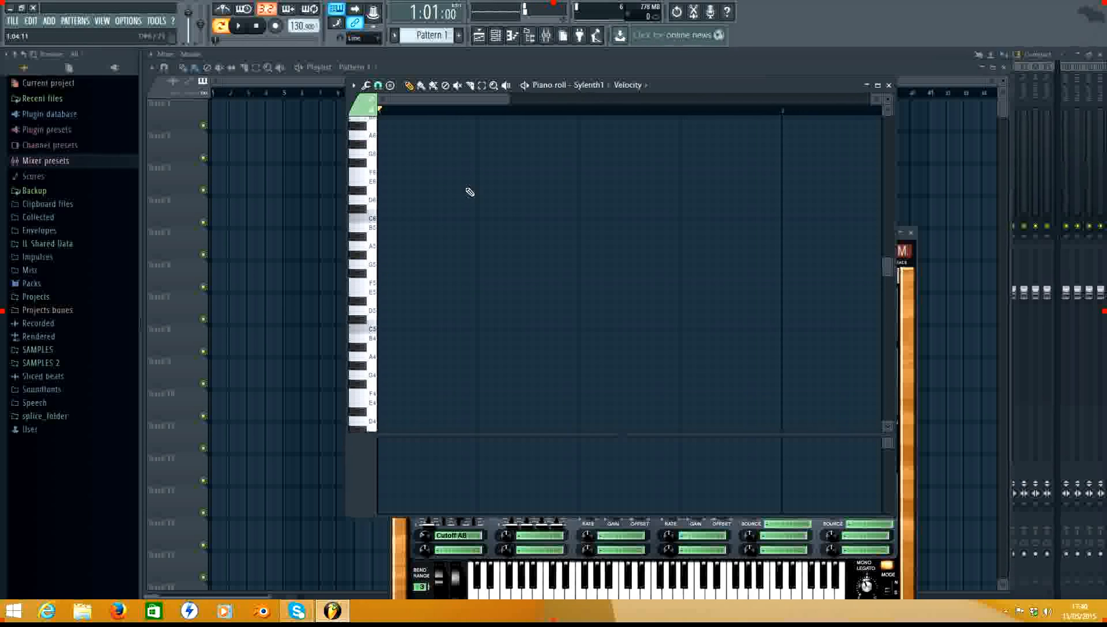
pyautogui.click(384, 250)
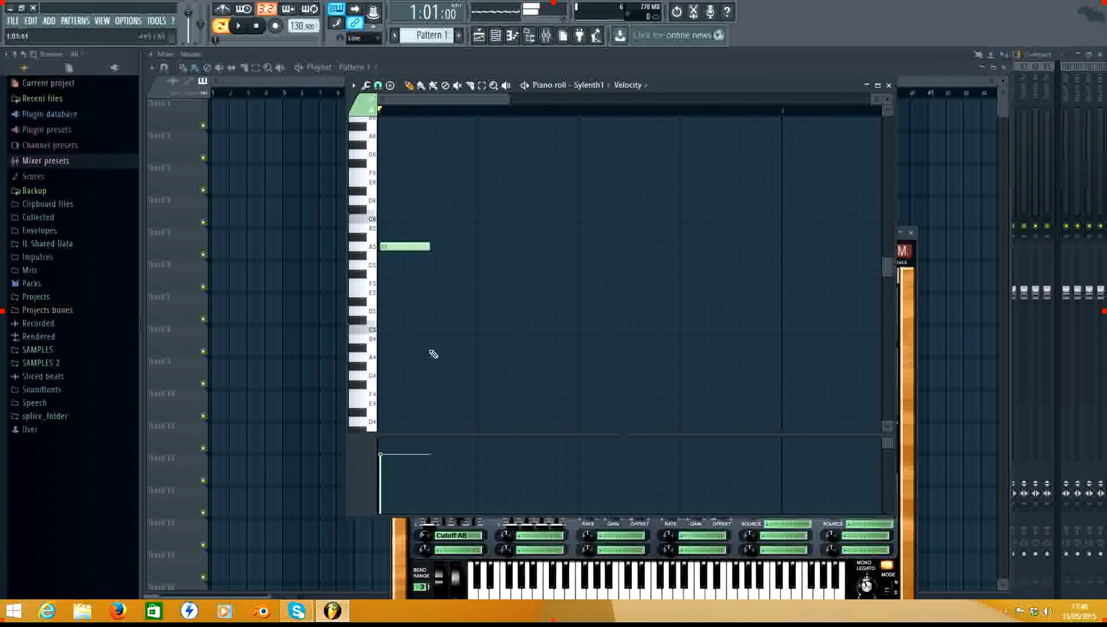
pyautogui.click(406, 255)
pyautogui.rightClick(408, 254)
pyautogui.click(398, 246)
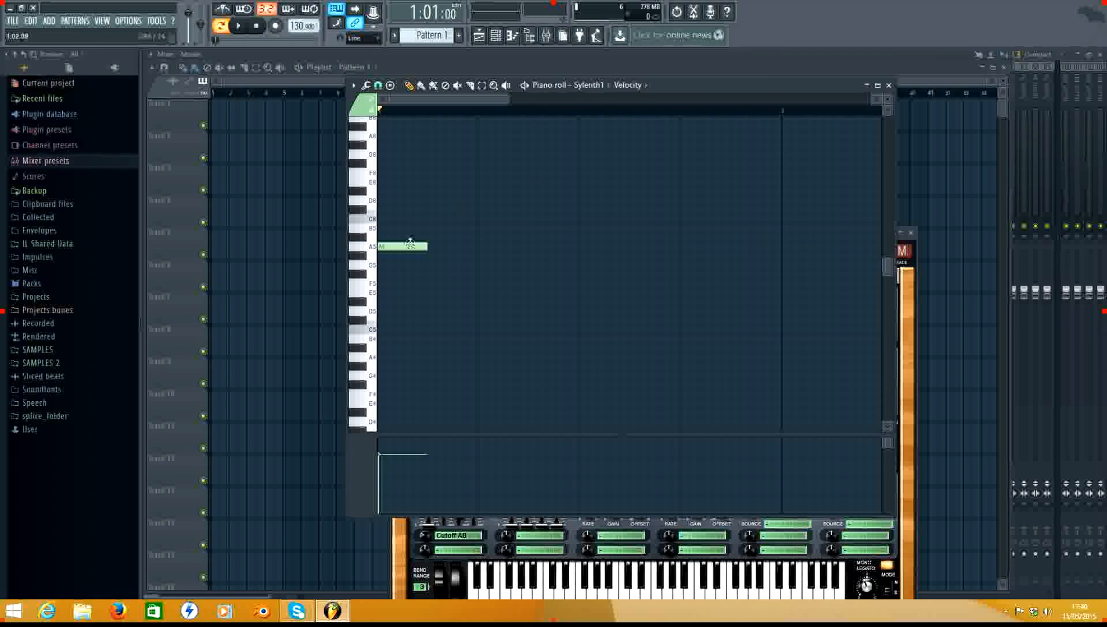
pyautogui.click(480, 246)
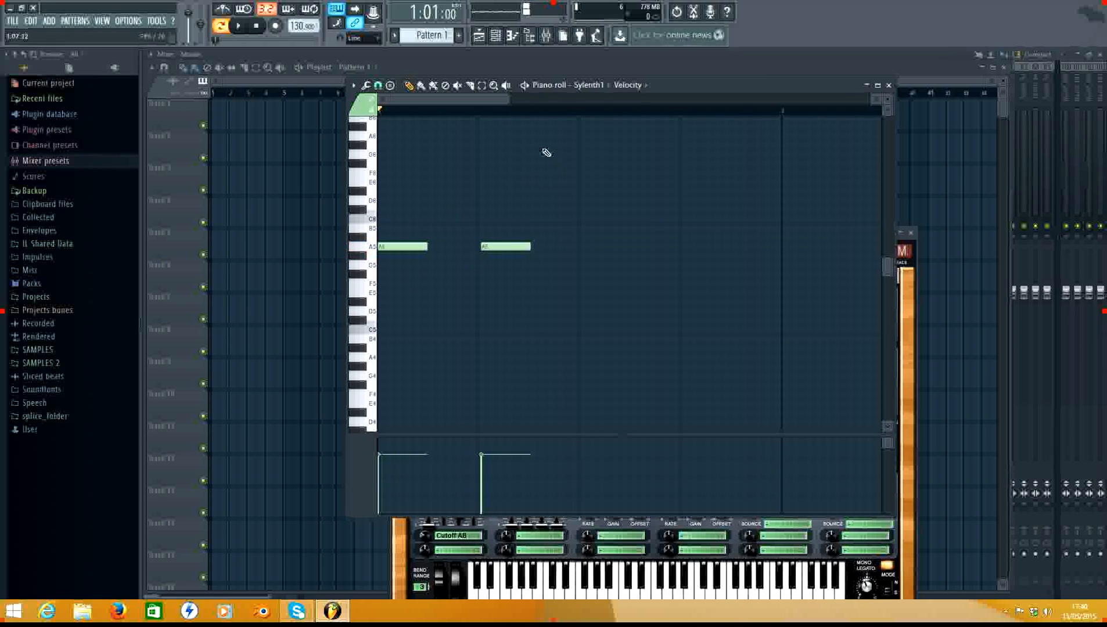
pyautogui.click(501, 249)
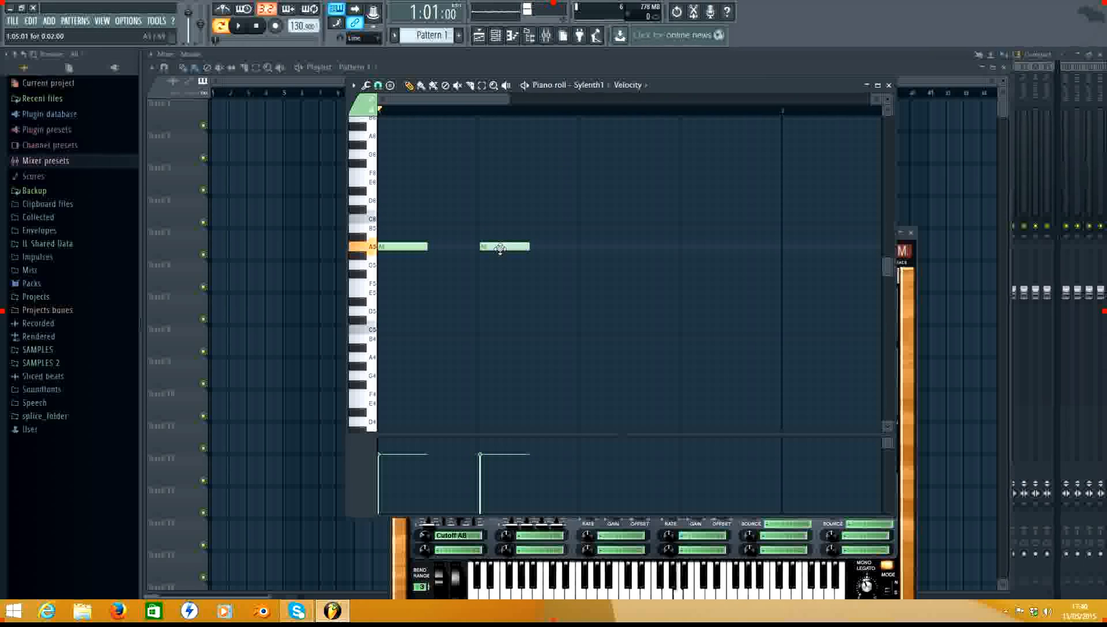
pyautogui.press('space')
pyautogui.press('space')
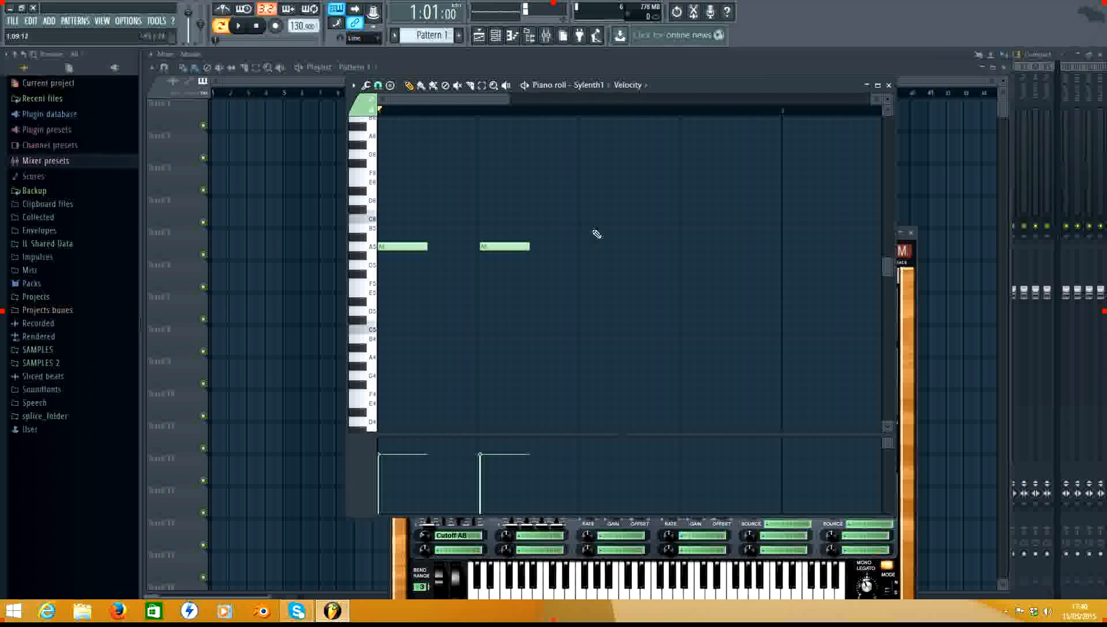
# Step: Add a B5 note on the third beat and play the pattern
pyautogui.click(593, 227)
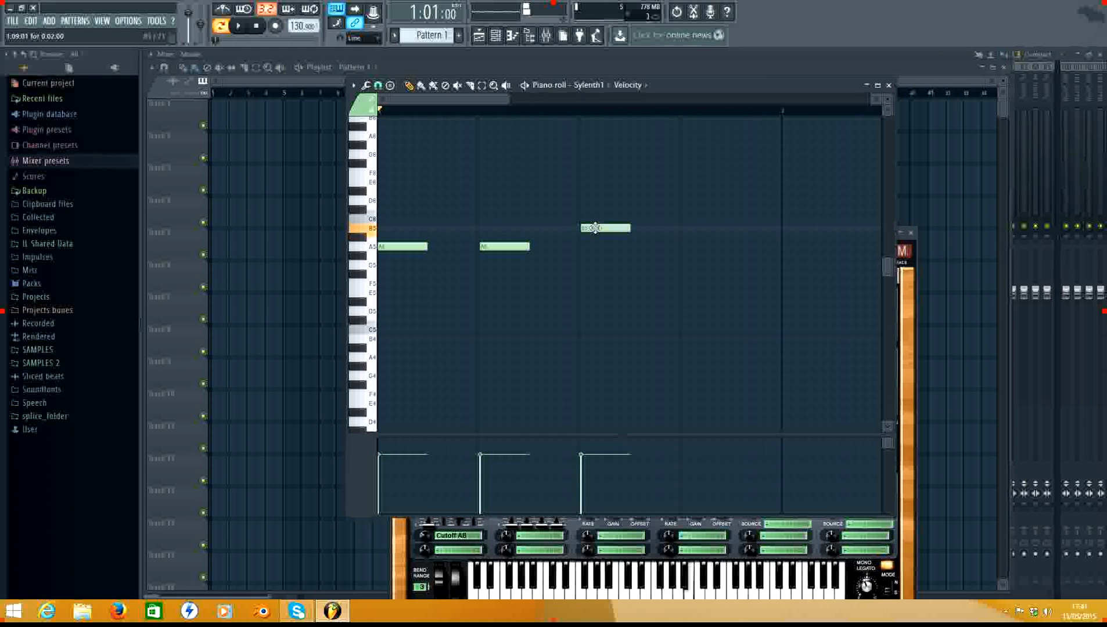
pyautogui.moveTo(595, 227)
pyautogui.mouseDown()
pyautogui.moveTo(562, 224)
pyautogui.moveTo(613, 229)
pyautogui.mouseUp()
pyautogui.press('space')
pyautogui.press('space')
# Step: Set the piano roll snap to Cell, maximize the piano roll, and test the snapping by moving the B5 note
pyautogui.click(378, 84)
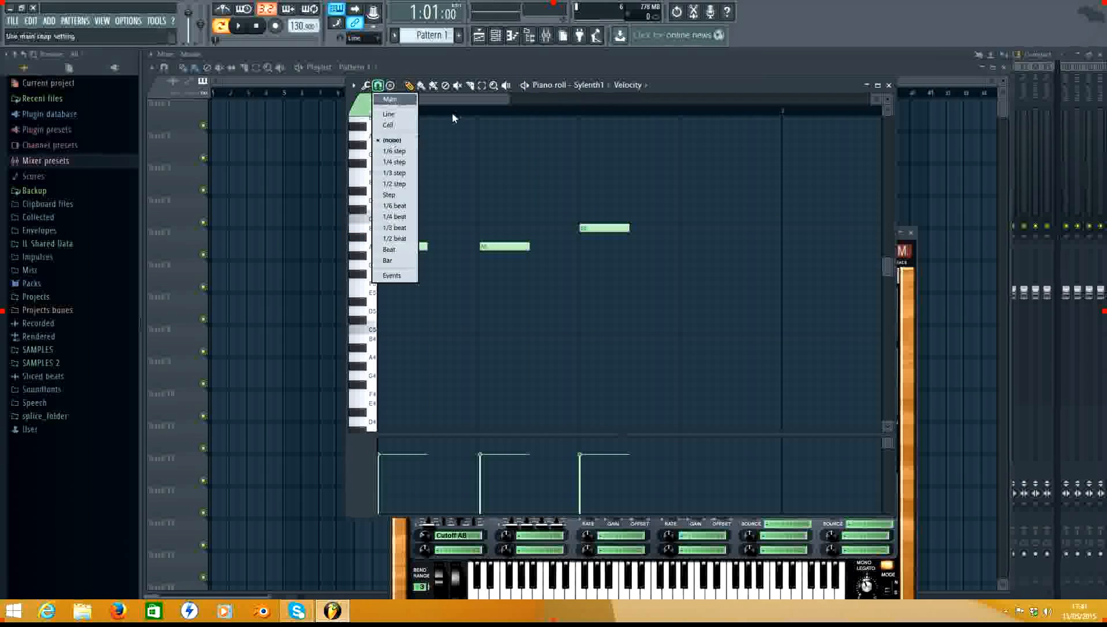
pyautogui.click(397, 118)
pyautogui.moveTo(604, 228)
pyautogui.mouseDown()
pyautogui.moveTo(629, 228)
pyautogui.moveTo(607, 227)
pyautogui.mouseUp()
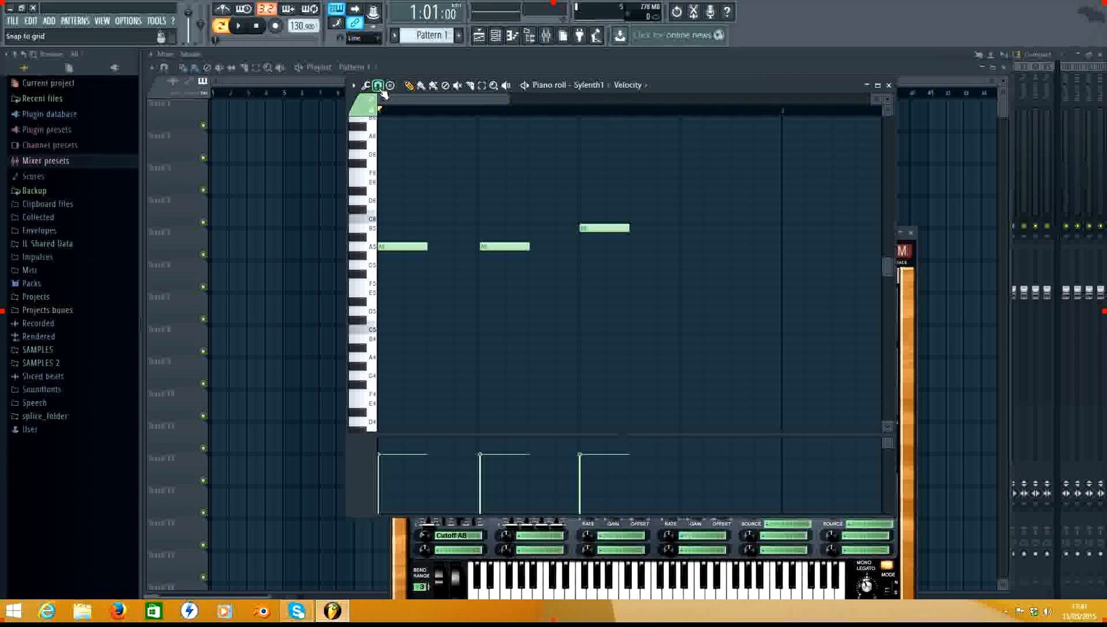
pyautogui.doubleClick(730, 88)
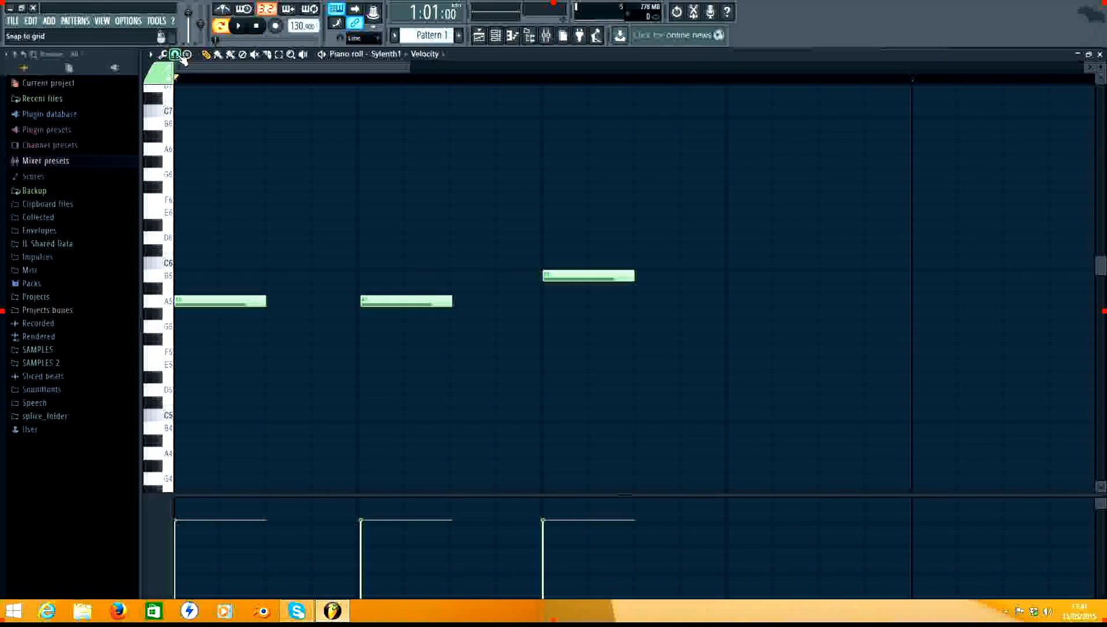
pyautogui.moveTo(593, 277)
pyautogui.mouseDown()
pyautogui.moveTo(781, 275)
pyautogui.moveTo(620, 263)
pyautogui.moveTo(600, 282)
pyautogui.moveTo(581, 276)
pyautogui.mouseUp()
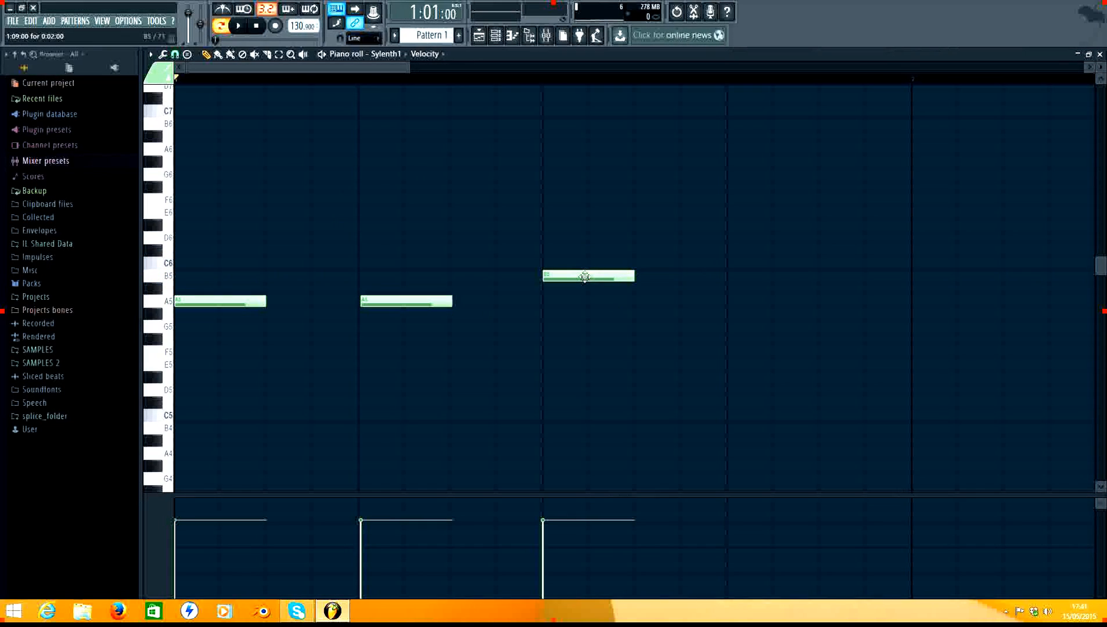
pyautogui.moveTo(584, 276)
pyautogui.mouseDown()
pyautogui.moveTo(615, 277)
pyautogui.moveTo(588, 276)
pyautogui.mouseUp()
# Step: Set the snap to (none), place F6, D#6, G#5 and D5 notes off the grid, and play the pattern
pyautogui.click(175, 54)
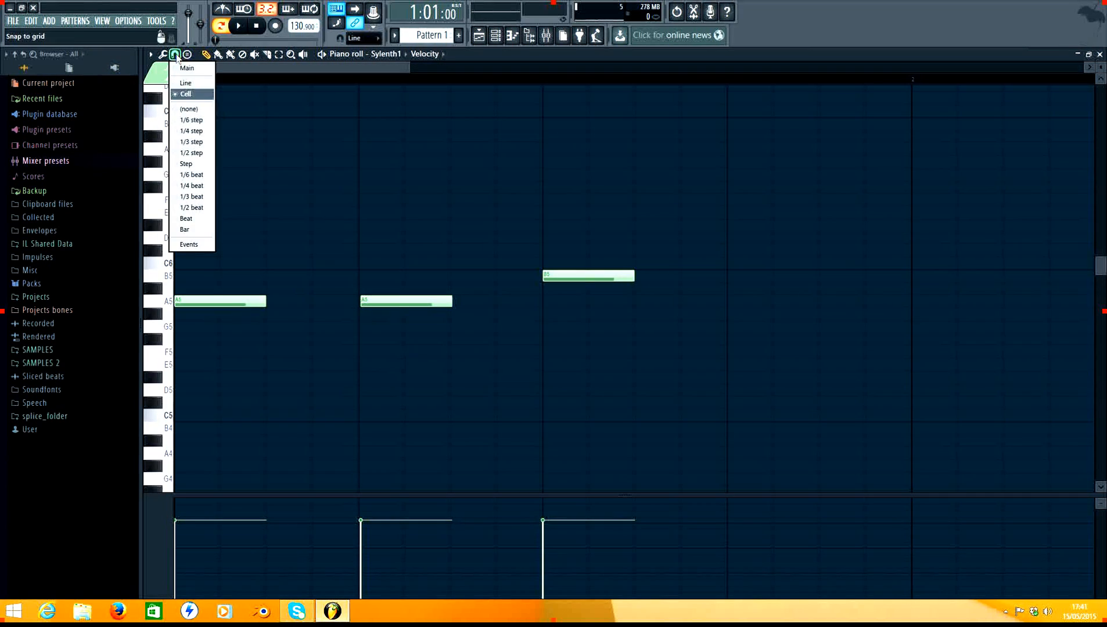
pyautogui.click(187, 109)
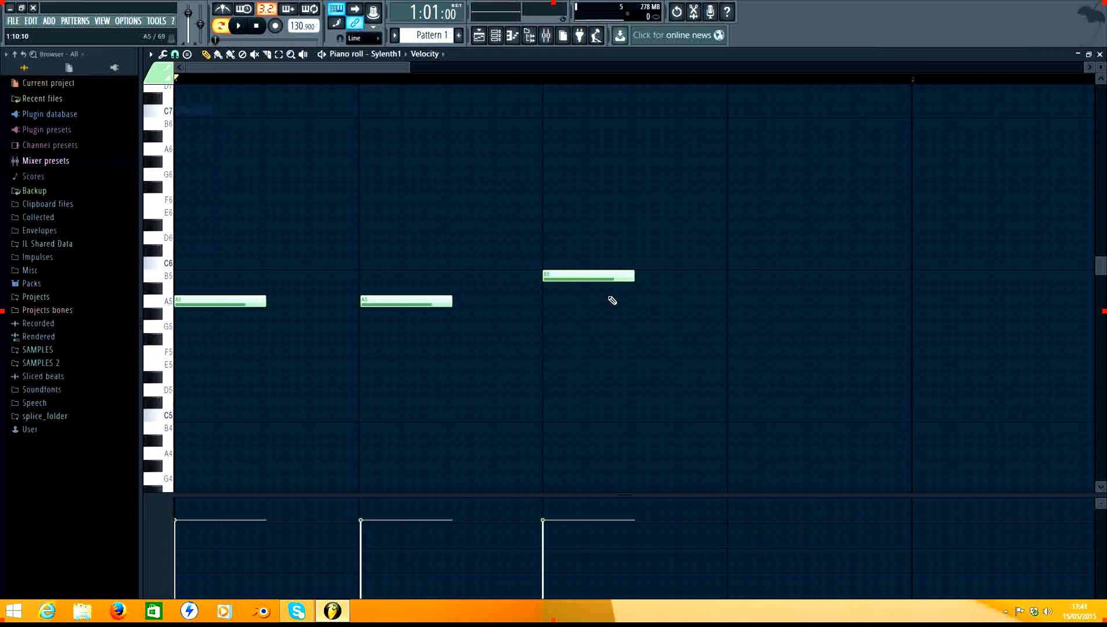
pyautogui.click(582, 199)
pyautogui.click(790, 313)
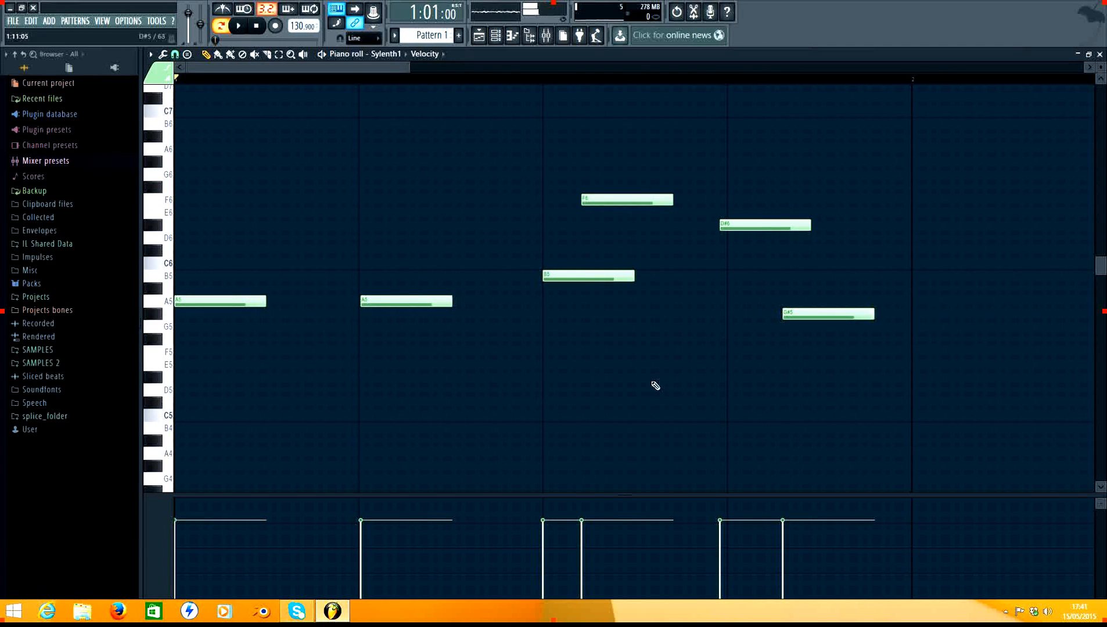
pyautogui.click(654, 389)
pyautogui.moveTo(671, 387); pyautogui.dragTo(661, 387)
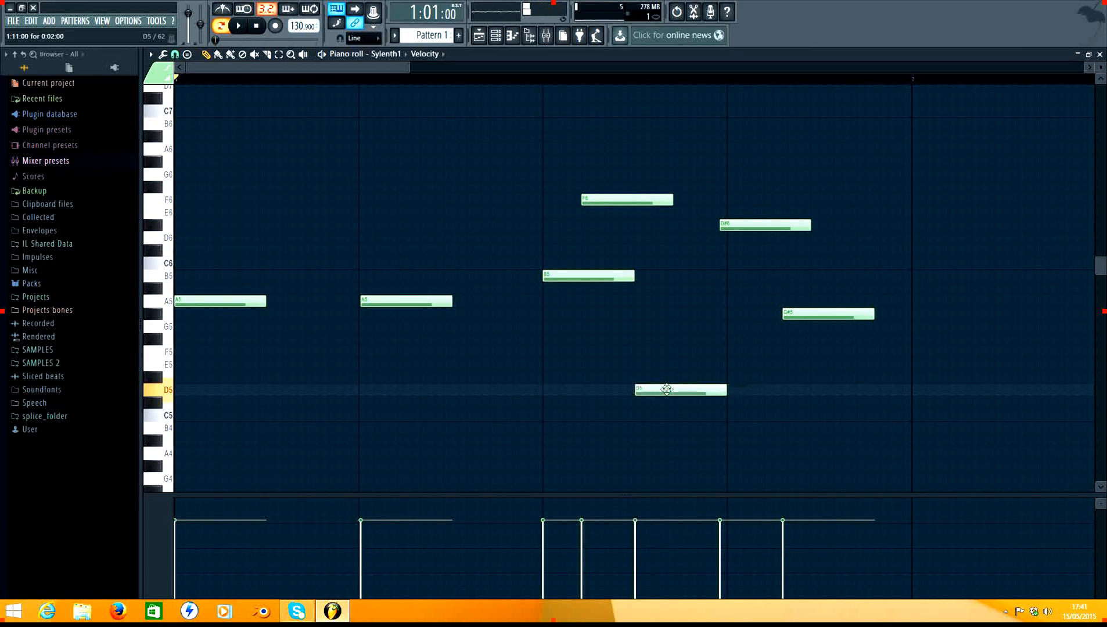
pyautogui.press('space')
pyautogui.press('space')
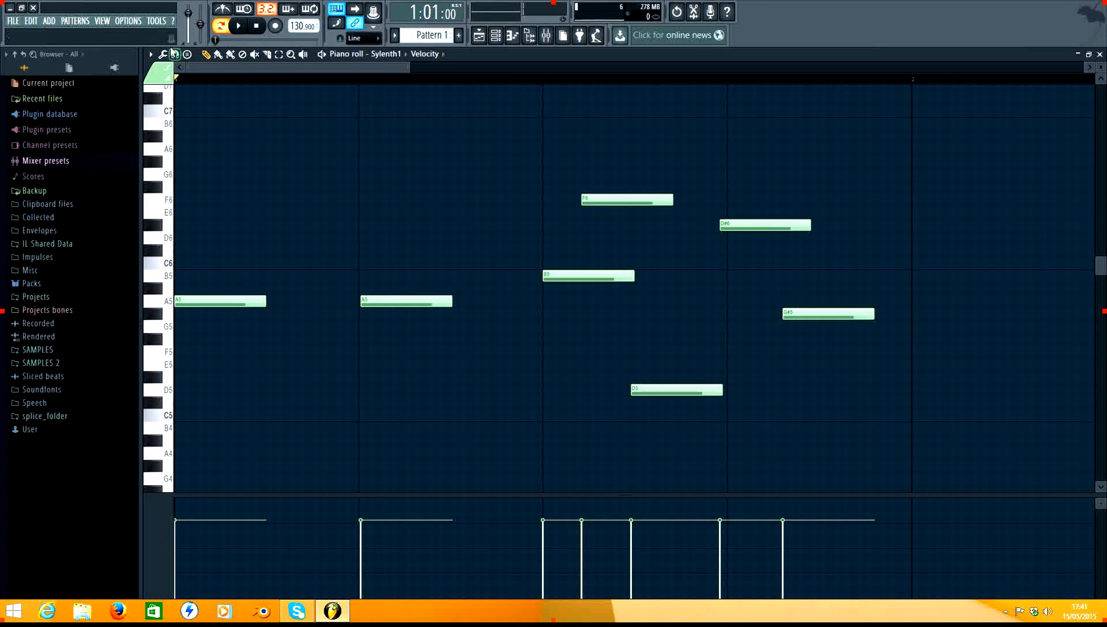
# Step: Undo the move of the D5 note and the addition of the four off-grid notes
pyautogui.hotkey('ctrl', 'alt', 'z')
pyautogui.hotkey('ctrl', 'alt', 'z')
pyautogui.hotkey('ctrl', 'alt', 'z')
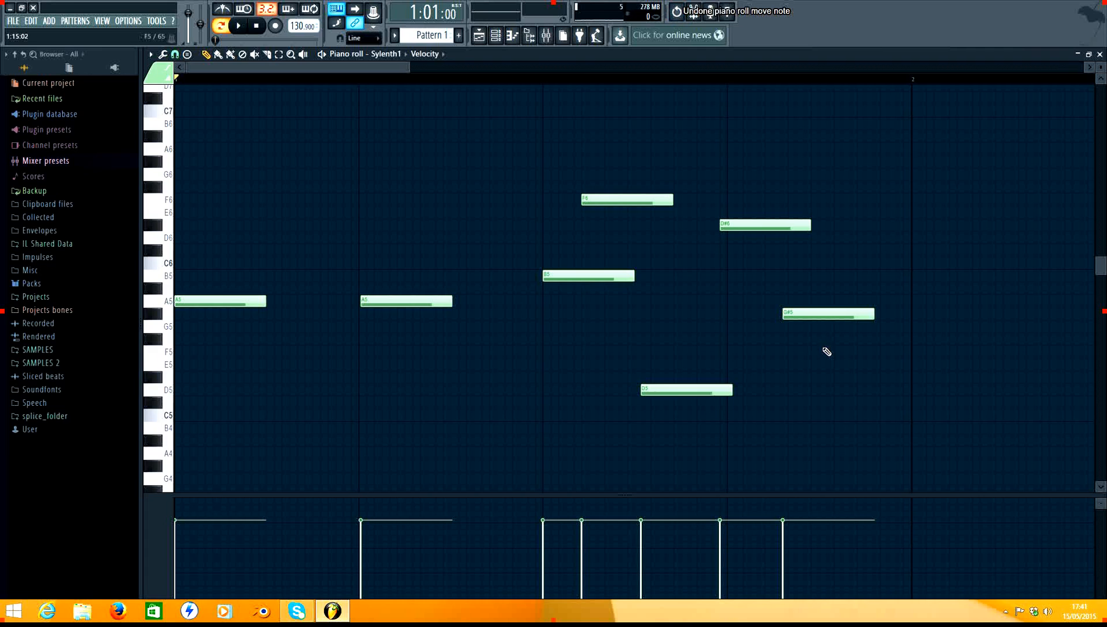
pyautogui.hotkey('ctrl', 'alt', 'z')
pyautogui.hotkey('ctrl', 'alt', 'z')
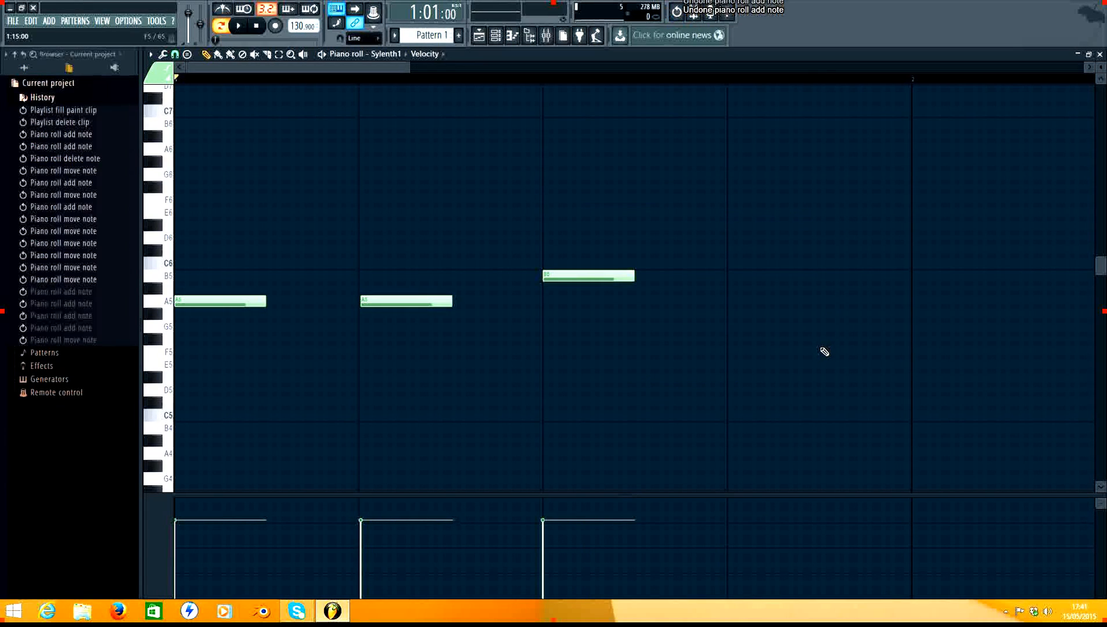
# Step: Set the snap to Cell, test moving the second A5 note, and play the pattern
pyautogui.click(175, 54)
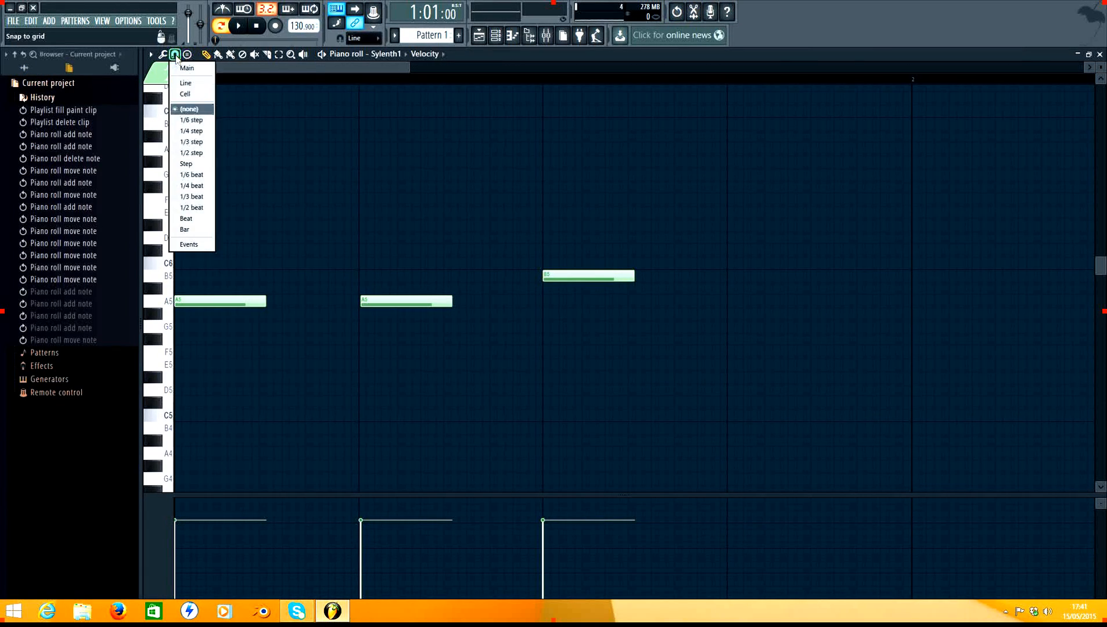
pyautogui.click(185, 94)
pyautogui.moveTo(386, 301)
pyautogui.mouseDown()
pyautogui.moveTo(415, 300)
pyautogui.moveTo(370, 299)
pyautogui.mouseUp()
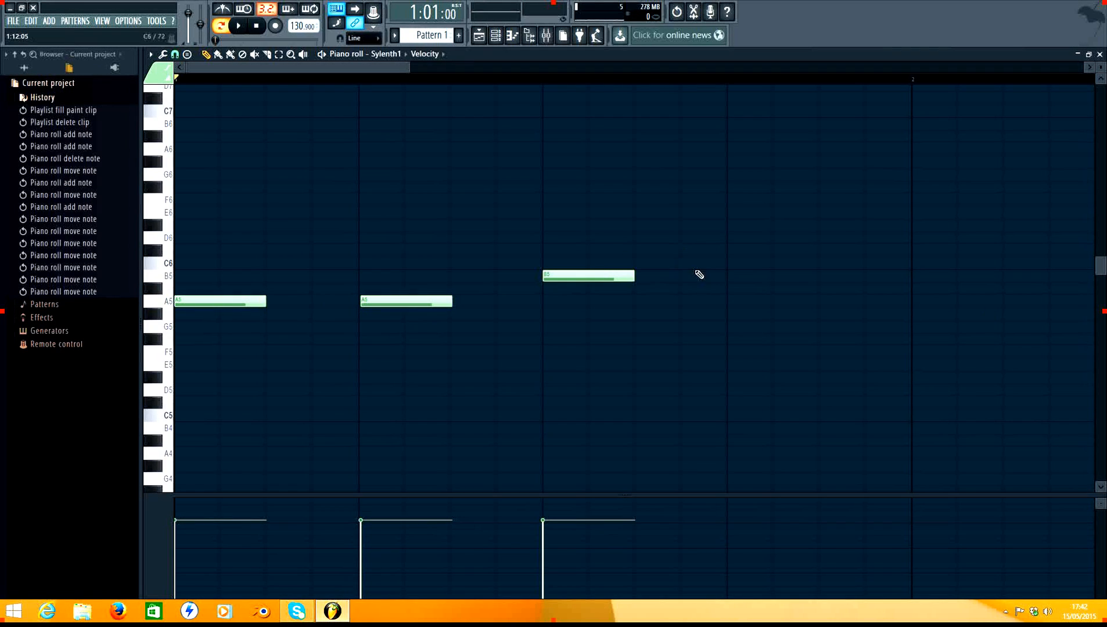
pyautogui.press('space')
pyautogui.press('space')
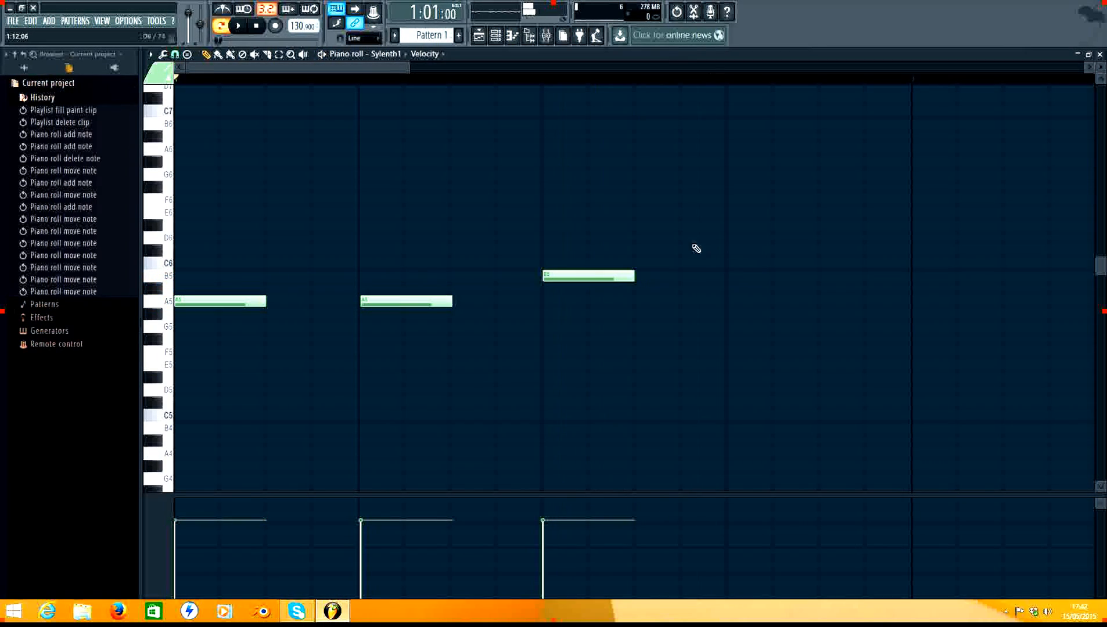
# Step: Add C6 notes one step before the fourth beat and at the start of bar 2, checking the pattern by playback
pyautogui.click(686, 251)
pyautogui.moveTo(685, 247); pyautogui.dragTo(689, 262)
pyautogui.press('space')
pyautogui.press('space')
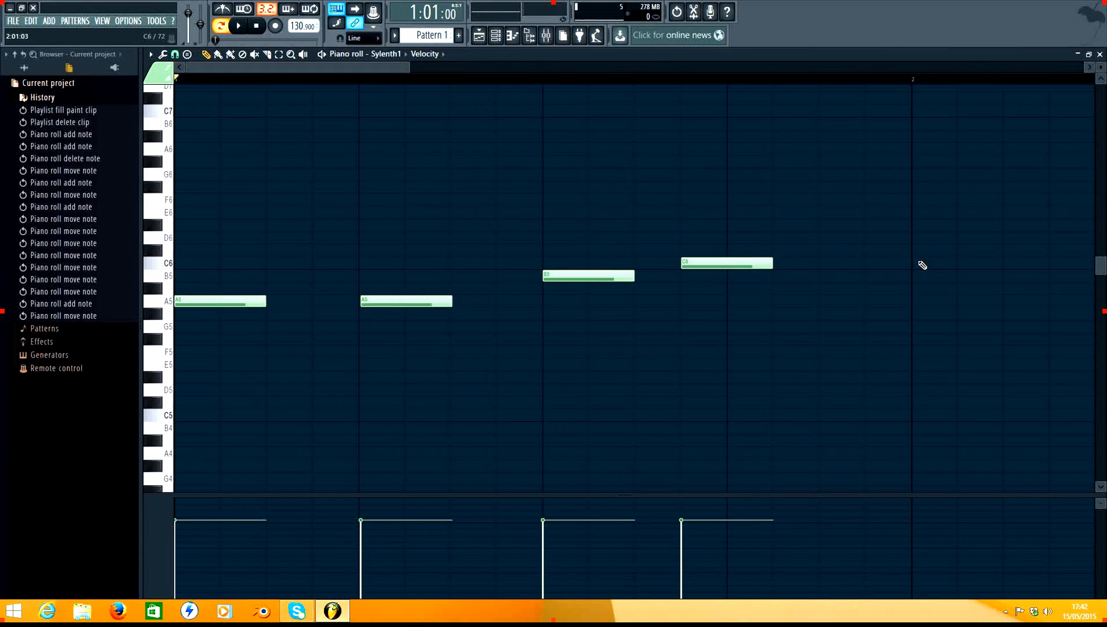
pyautogui.click(923, 265)
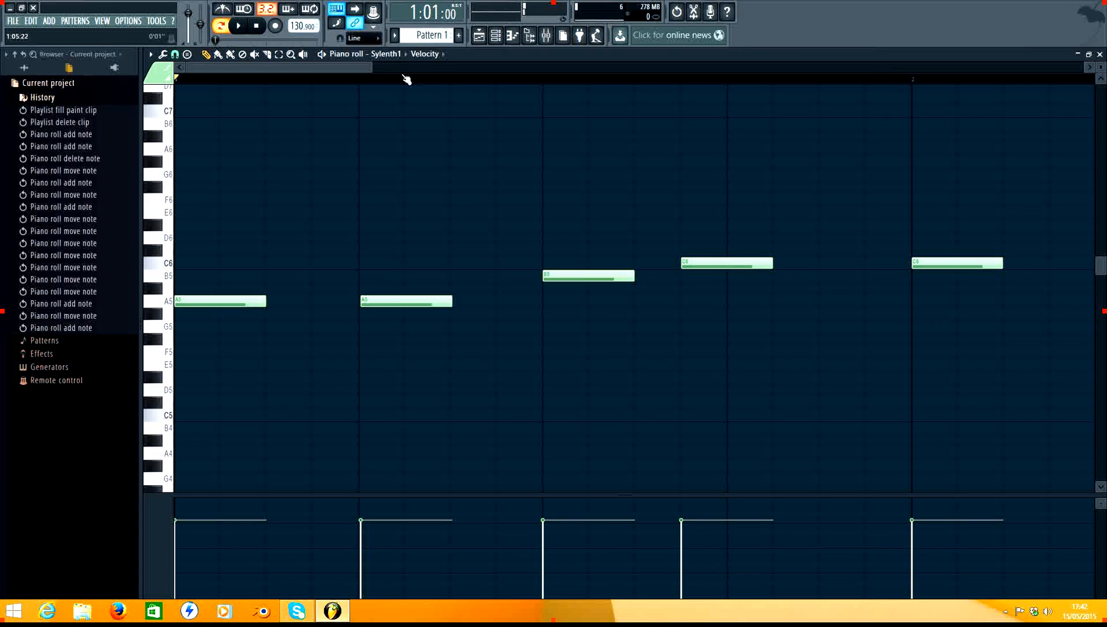
pyautogui.moveTo(374, 67); pyautogui.dragTo(612, 68)
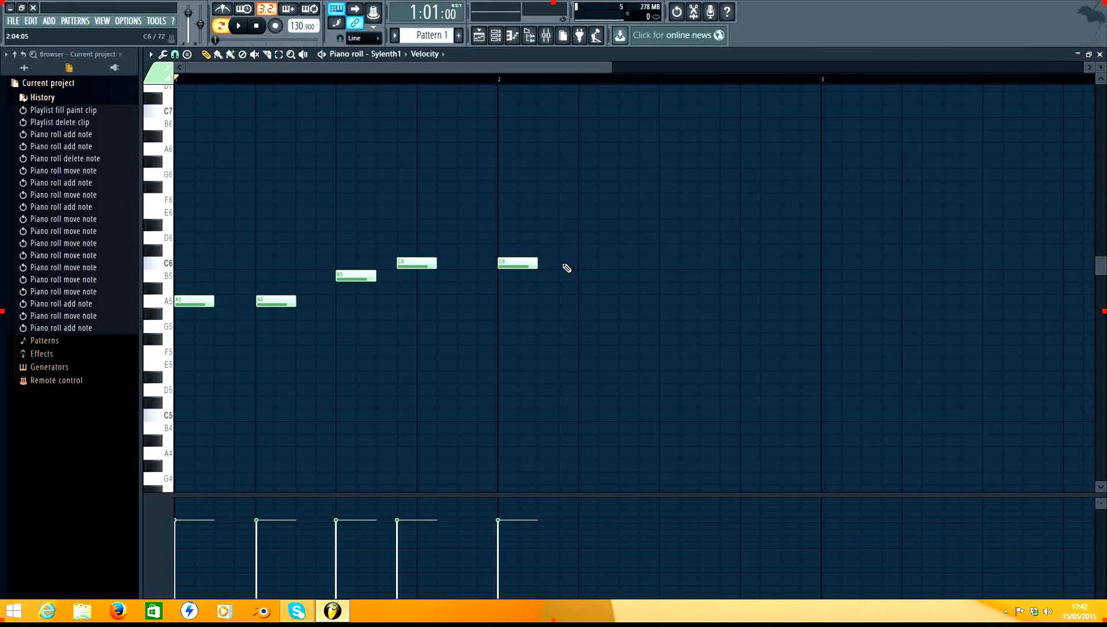
# Step: Add C6, B5 and A5 notes after the first C6 of bar 2, completing the descending phrase, and play the pattern
pyautogui.click(581, 266)
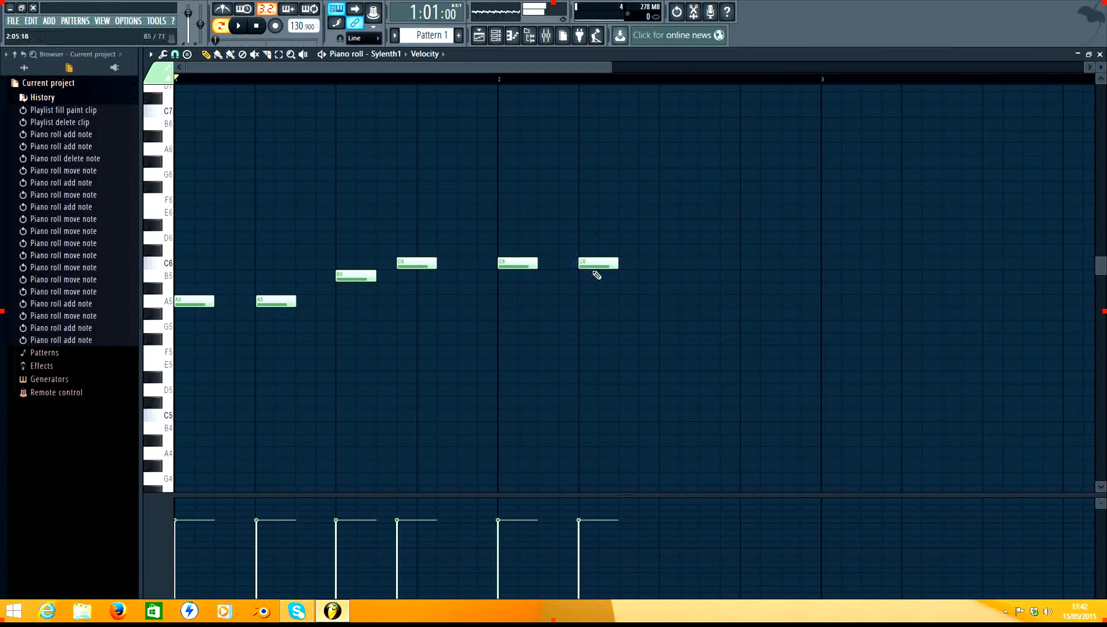
pyautogui.click(645, 277)
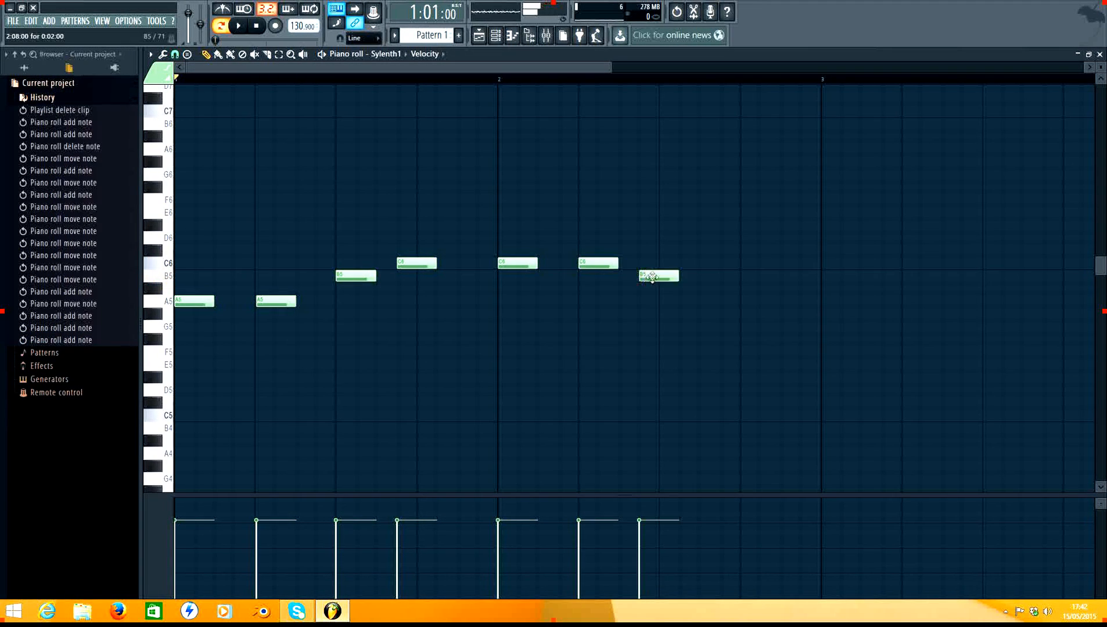
pyautogui.click(705, 302)
pyautogui.press('space')
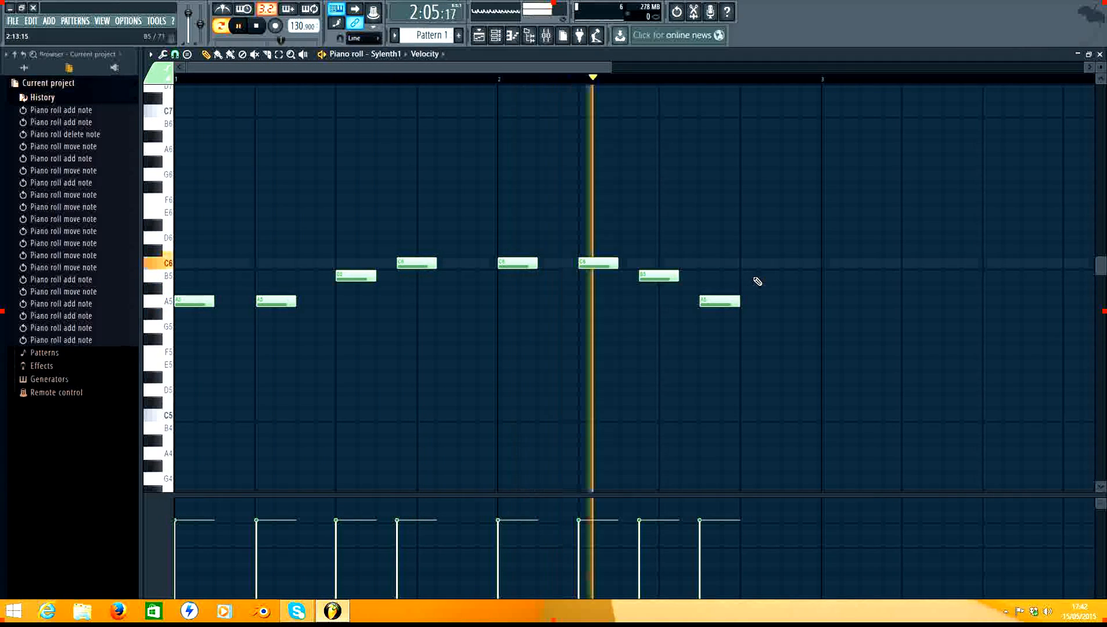
pyautogui.press('space')
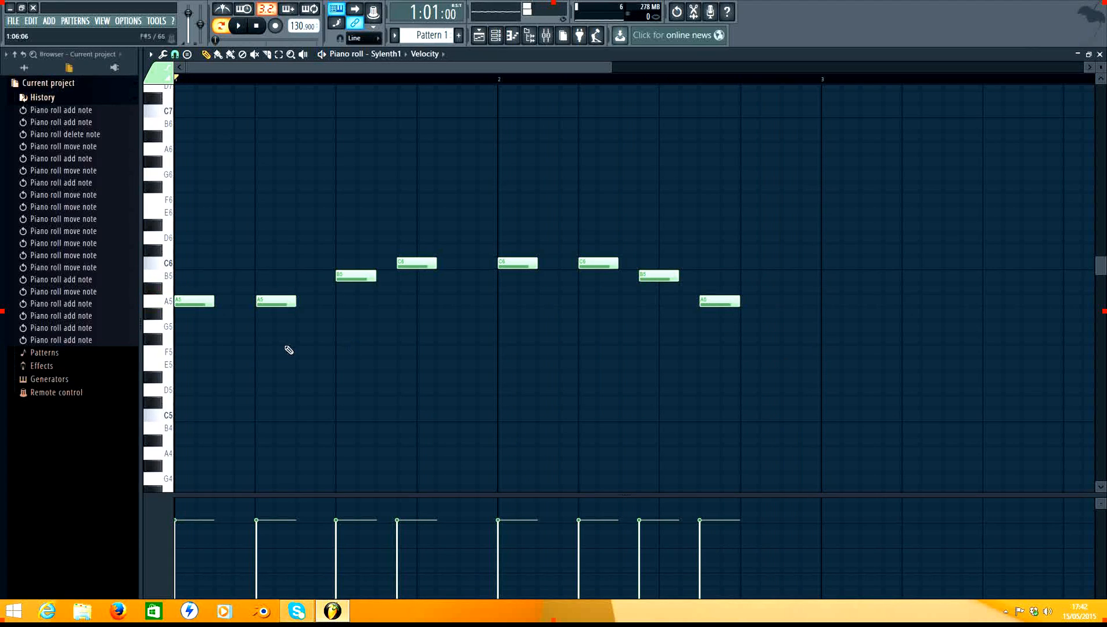
# Step: Add a D5 note between the two opening A5 notes in bar 1 and play the pattern
pyautogui.click(218, 361)
pyautogui.moveTo(230, 372); pyautogui.dragTo(232, 397)
pyautogui.press('space')
pyautogui.press('space')
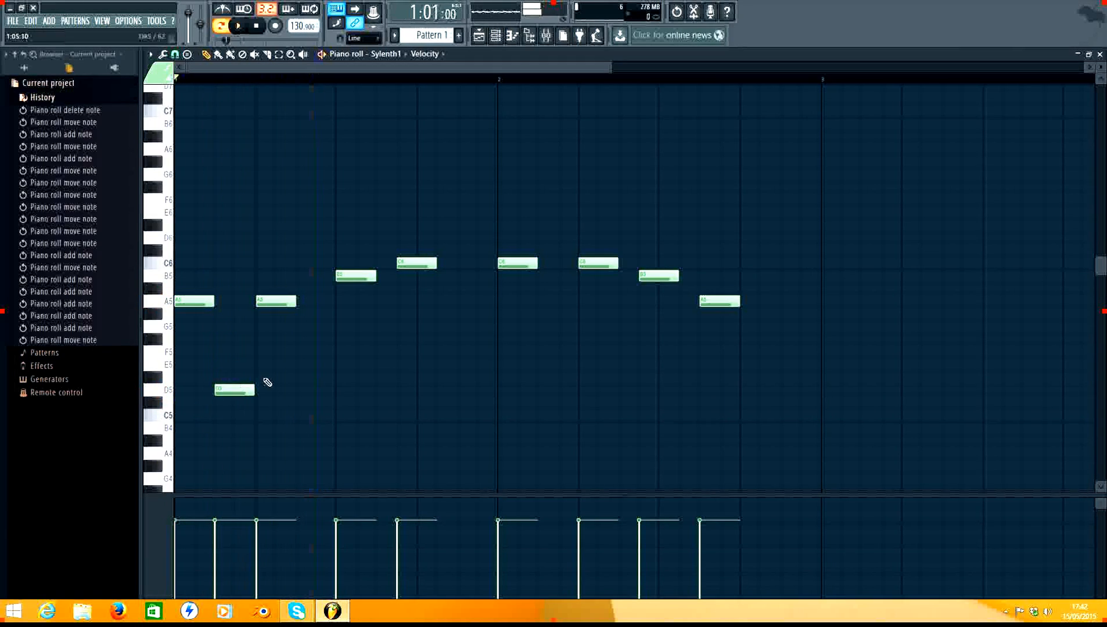
# Step: Add D5, F5 and C5 notes on the offbeats through the rest of bar 1, checking the pattern by playback
pyautogui.click(298, 388)
pyautogui.click(381, 374)
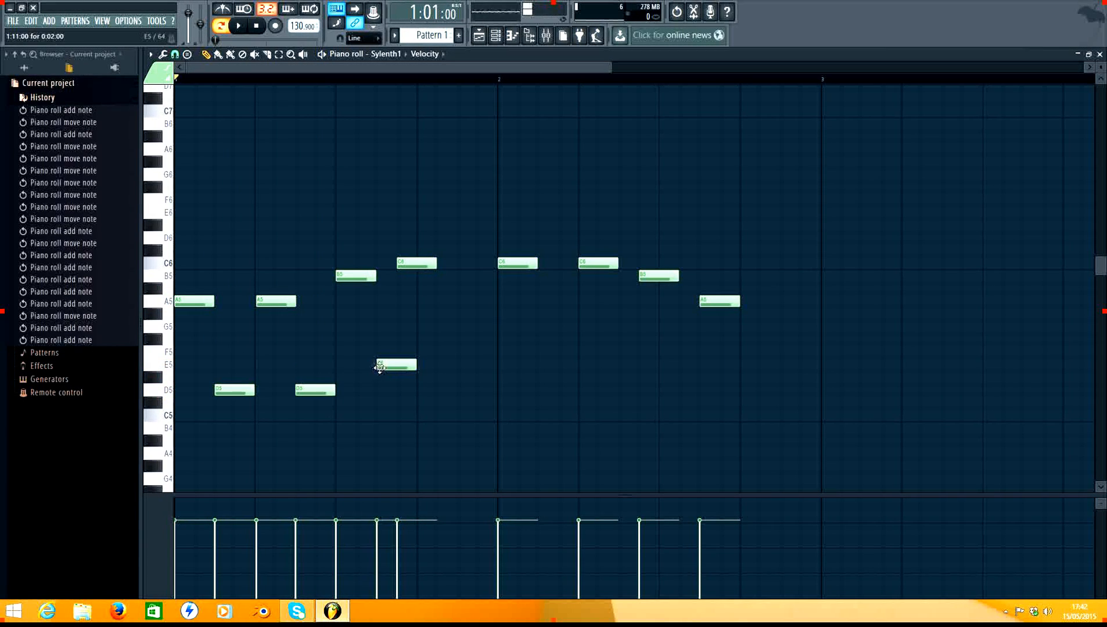
pyautogui.moveTo(381, 374); pyautogui.dragTo(382, 361)
pyautogui.press('space')
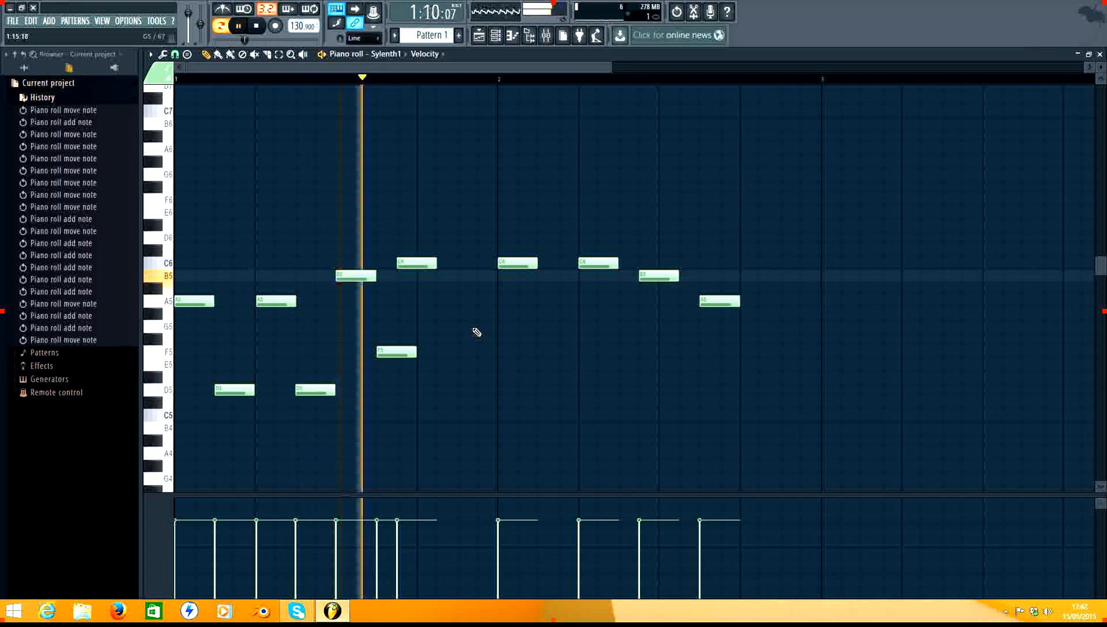
pyautogui.press('space')
pyautogui.moveTo(459, 326); pyautogui.dragTo(469, 415)
pyautogui.press('space')
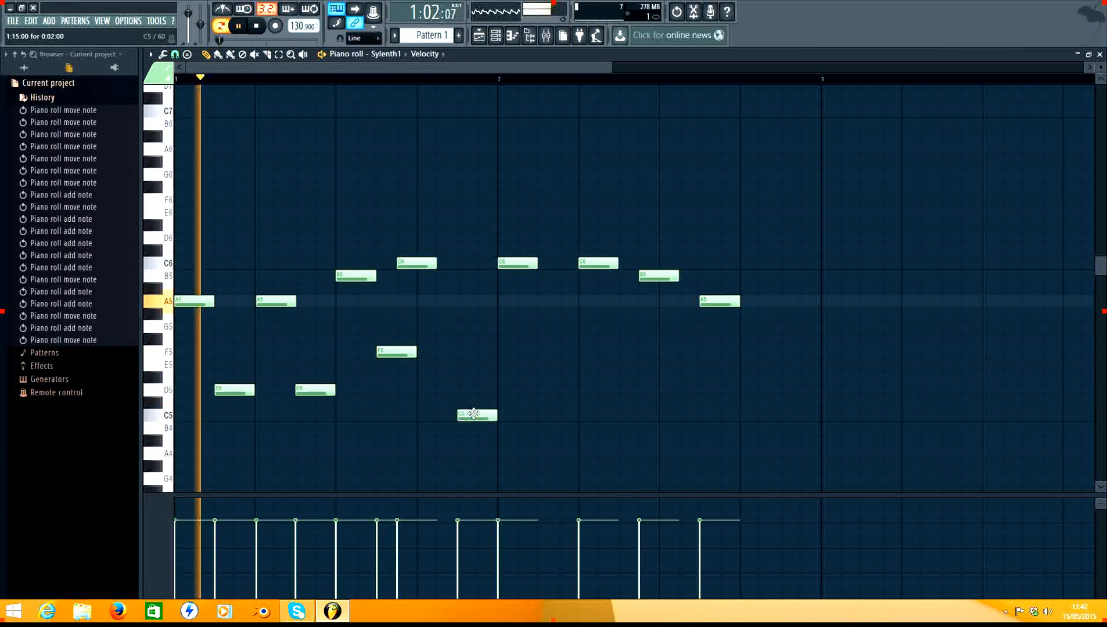
pyautogui.press('space')
# Step: Select the four lower notes of bar 1, clone them one bar later into bar 2, deselect them and play the pattern
pyautogui.moveTo(492, 458)
pyautogui.mouseDown()
pyautogui.moveTo(264, 383)
pyautogui.moveTo(179, 336)
pyautogui.mouseUp()
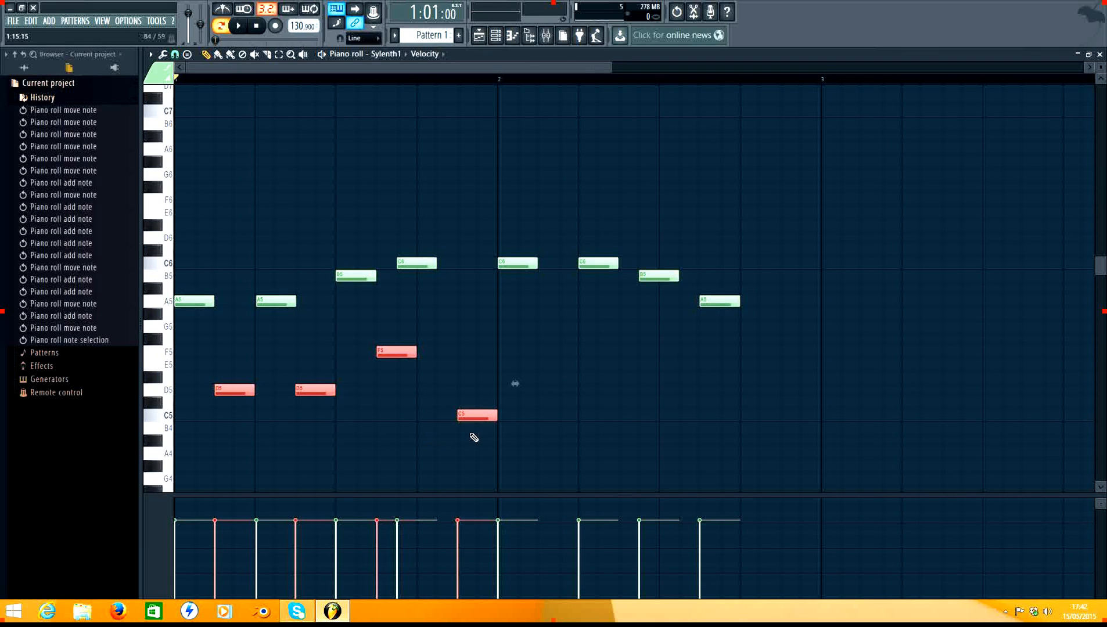
pyautogui.click(547, 390)
pyautogui.moveTo(493, 458)
pyautogui.mouseDown()
pyautogui.moveTo(279, 360)
pyautogui.moveTo(182, 334)
pyautogui.mouseUp()
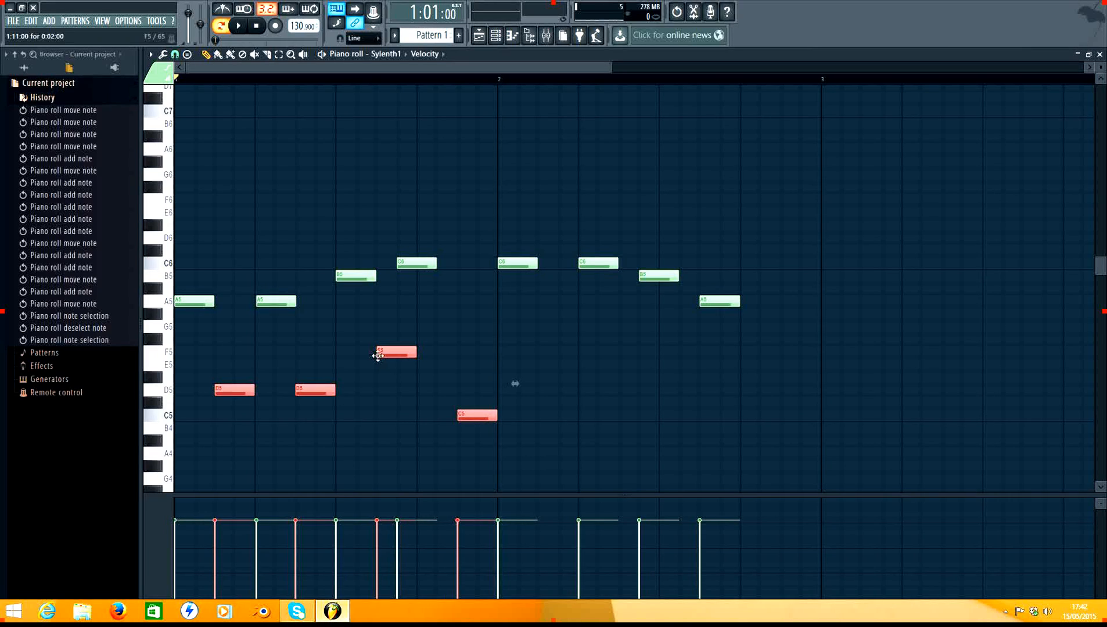
pyautogui.click(222, 389)
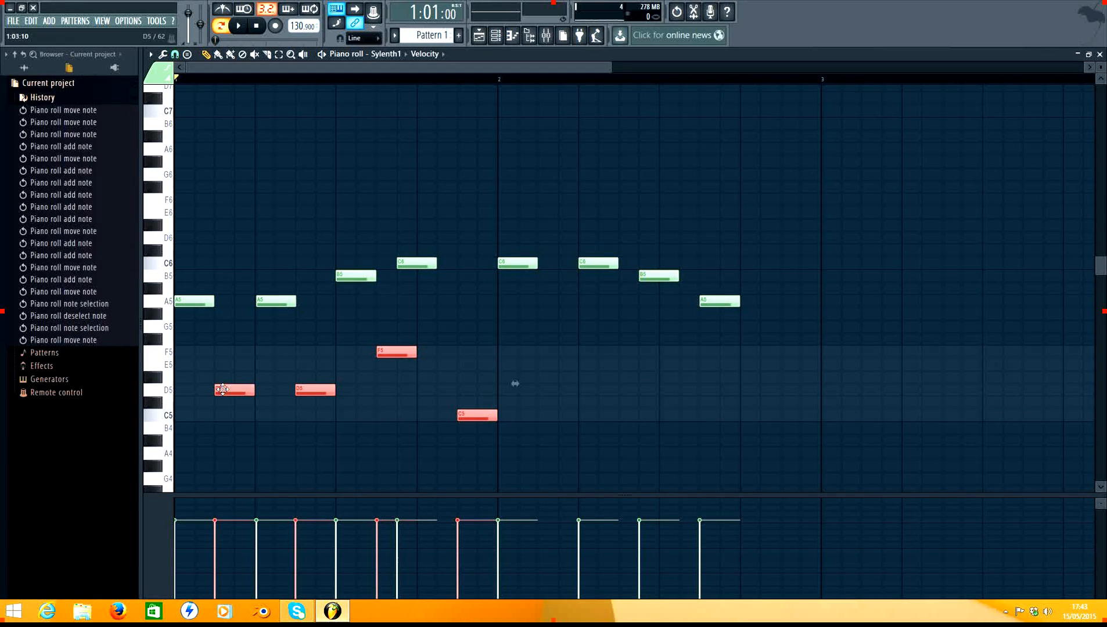
pyautogui.moveTo(222, 390); pyautogui.dragTo(539, 393)
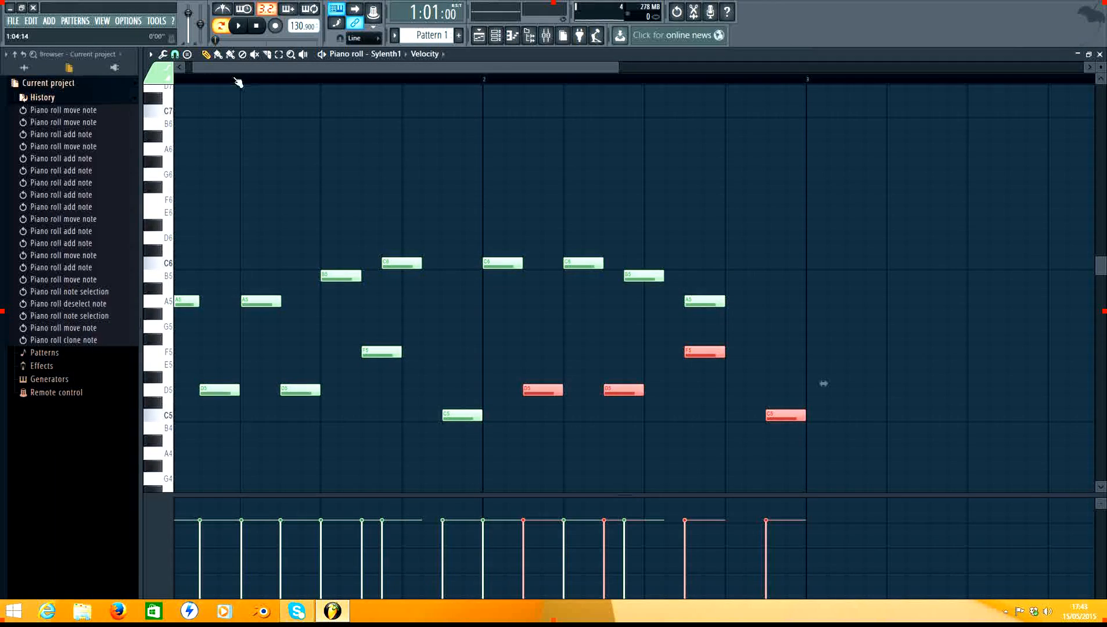
pyautogui.moveTo(192, 68); pyautogui.dragTo(172, 71)
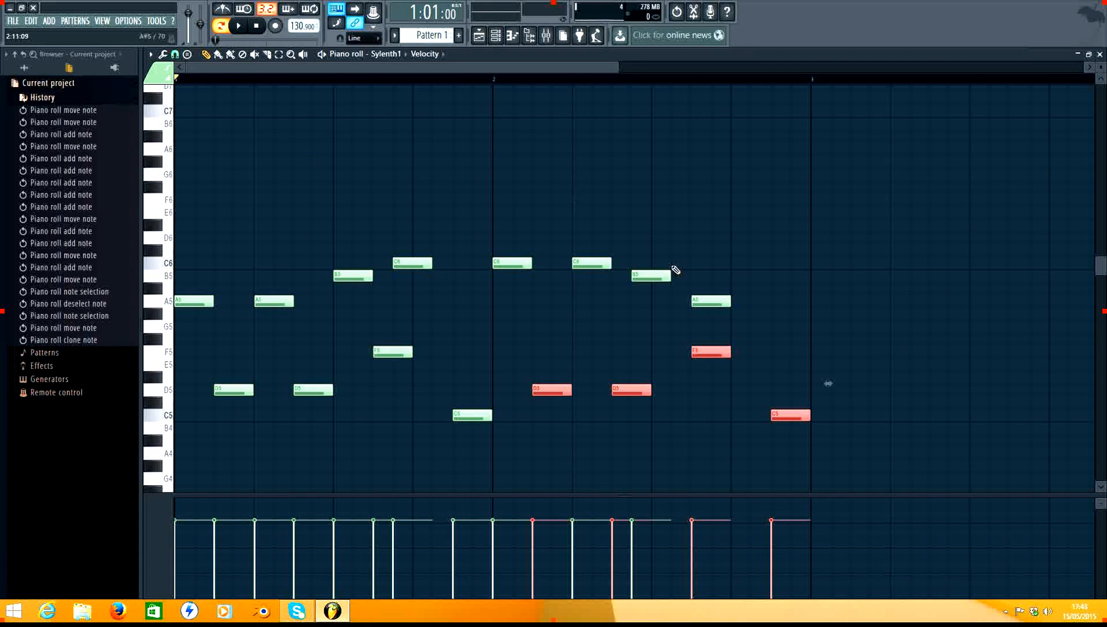
pyautogui.click(815, 271)
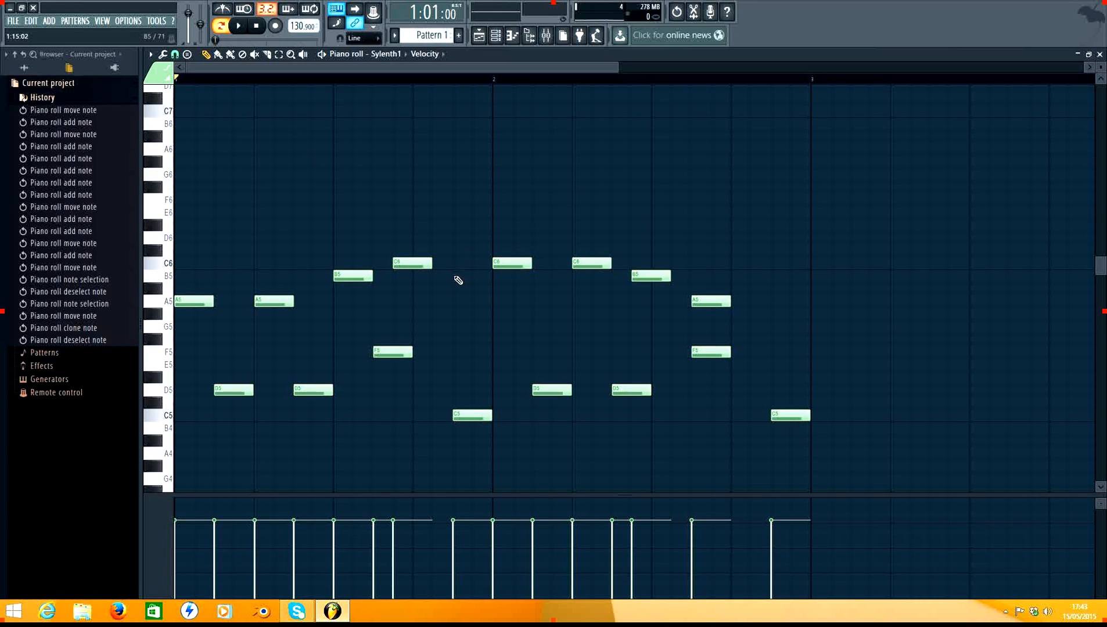
pyautogui.press('space')
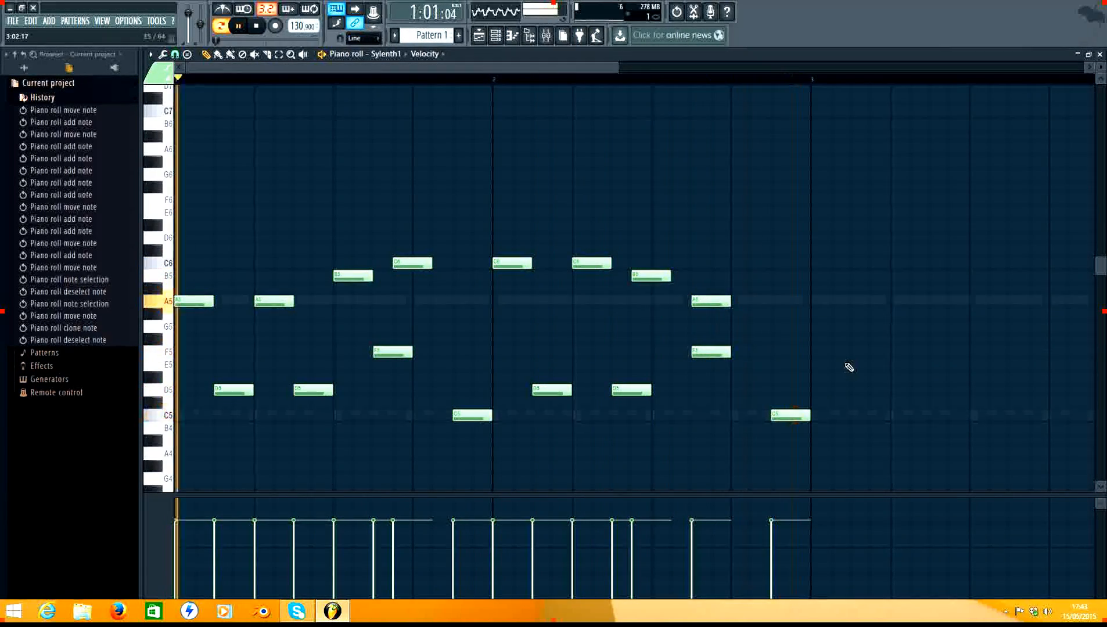
pyautogui.press('space')
# Step: Move the whole melody down one octave so it starts on A4, deselect the notes and play the pattern
pyautogui.hotkey('ctrl', 'a')
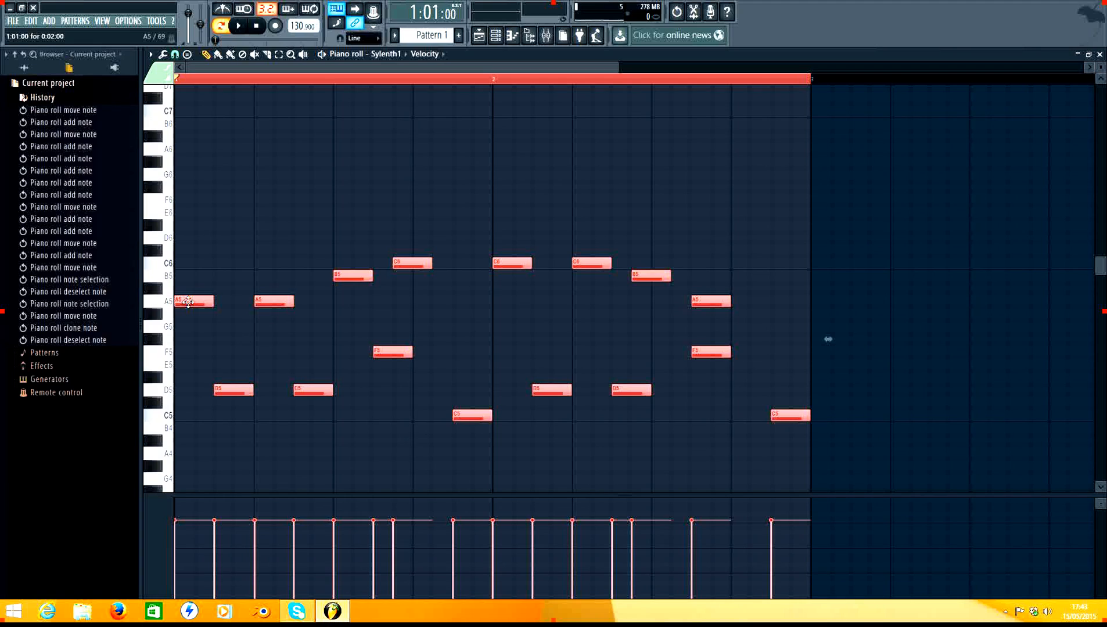
pyautogui.moveTo(188, 301); pyautogui.dragTo(192, 455)
pyautogui.click(310, 347)
pyautogui.press('space')
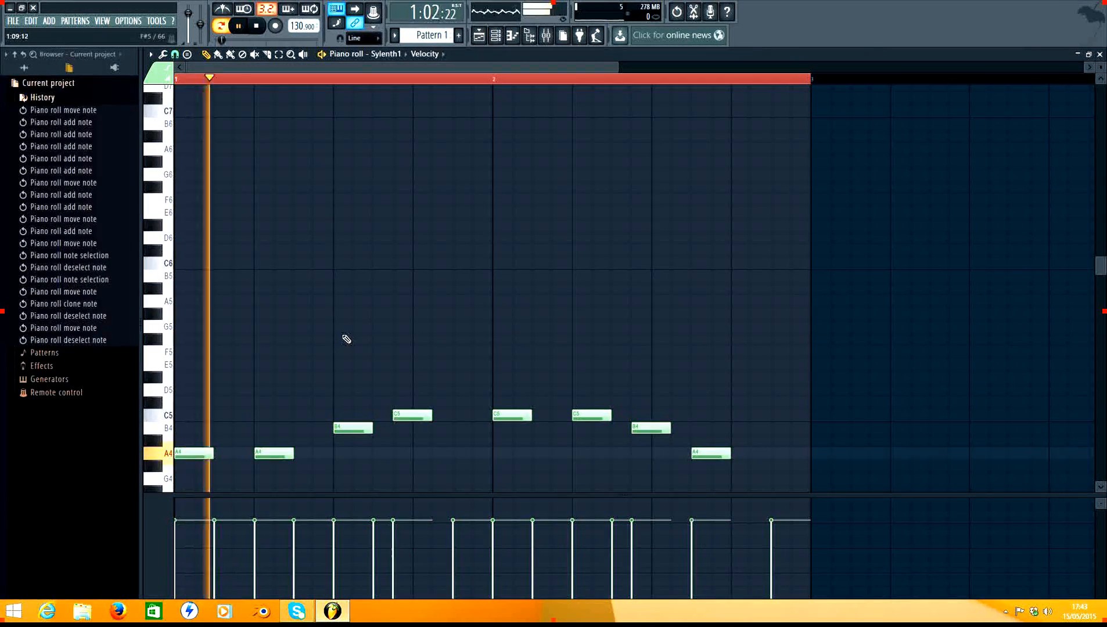
pyautogui.scroll(-5, 347, 339)
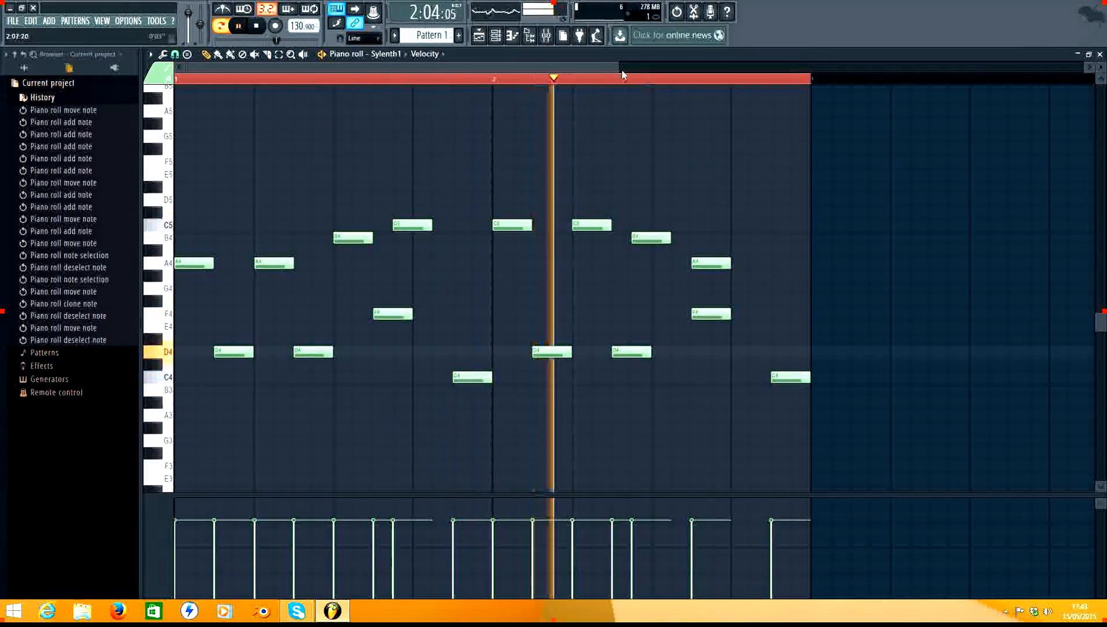
pyautogui.scroll(-1, 620, 74)
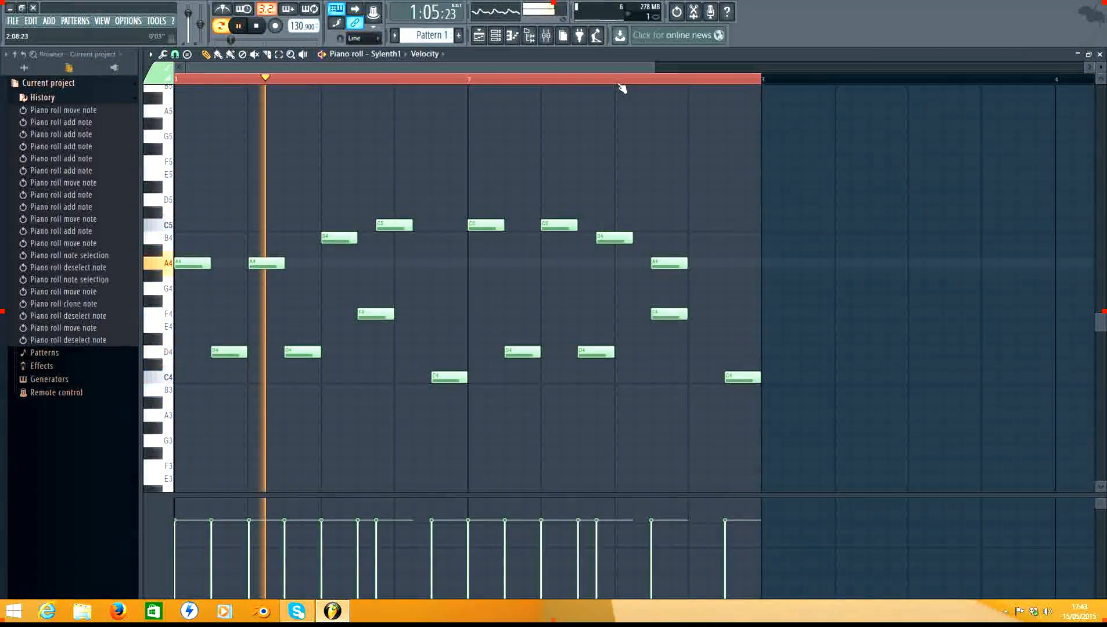
pyautogui.press('space')
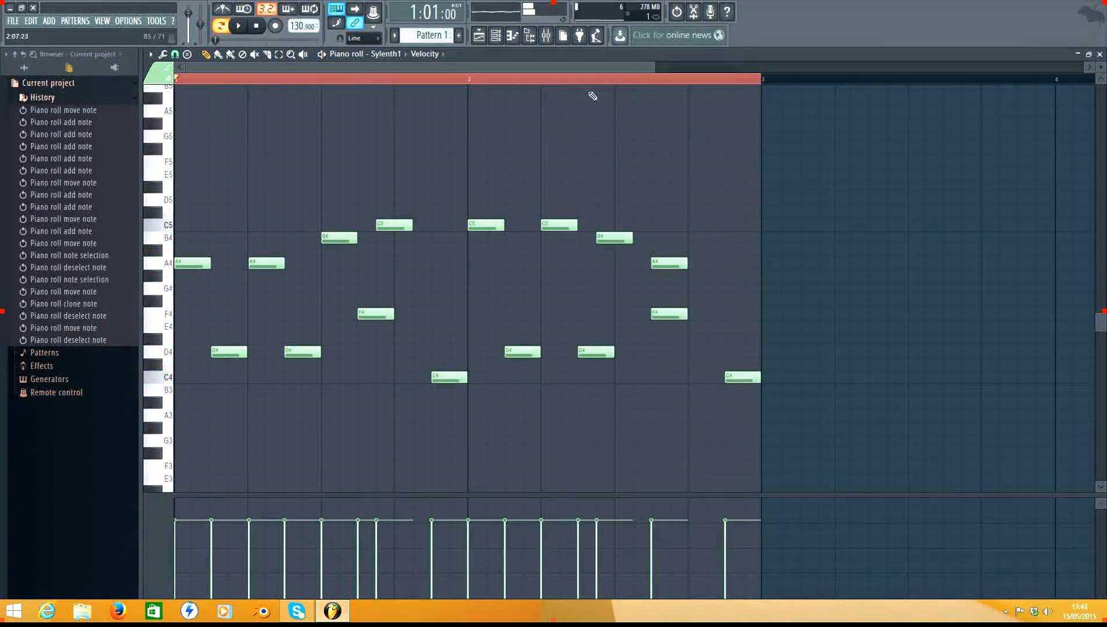
# Step: Leave the piano roll, paint four consecutive Pattern 1 clips on playlist Track 1 across bars 1 to 8, and play the arrangement
pyautogui.click(1078, 55)
pyautogui.moveTo(716, 232); pyautogui.dragTo(722, 192)
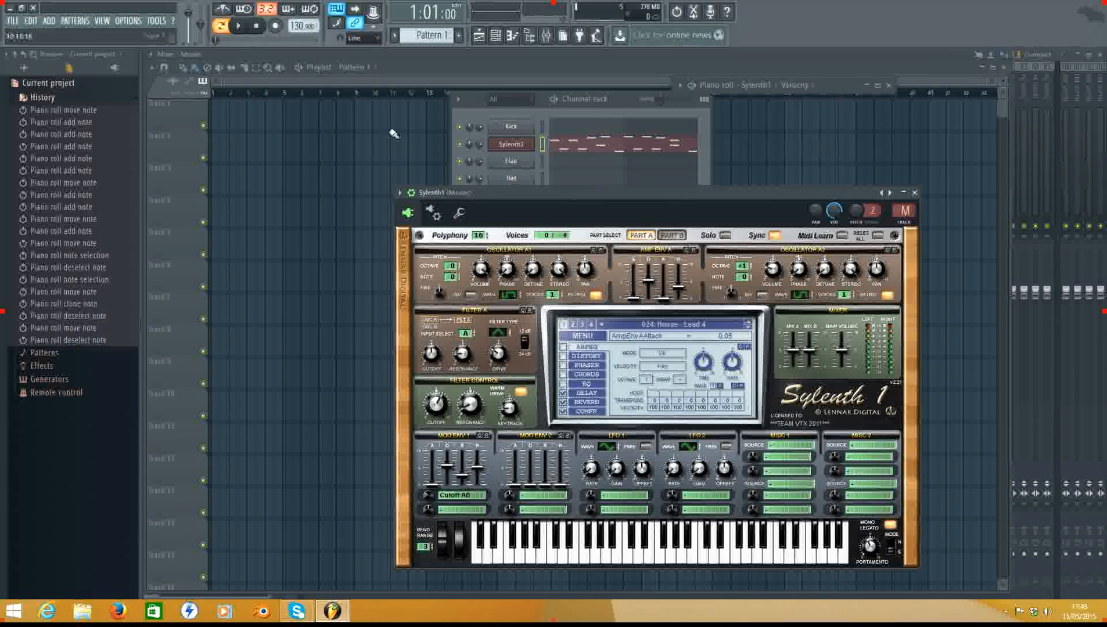
pyautogui.moveTo(218, 113); pyautogui.dragTo(333, 124)
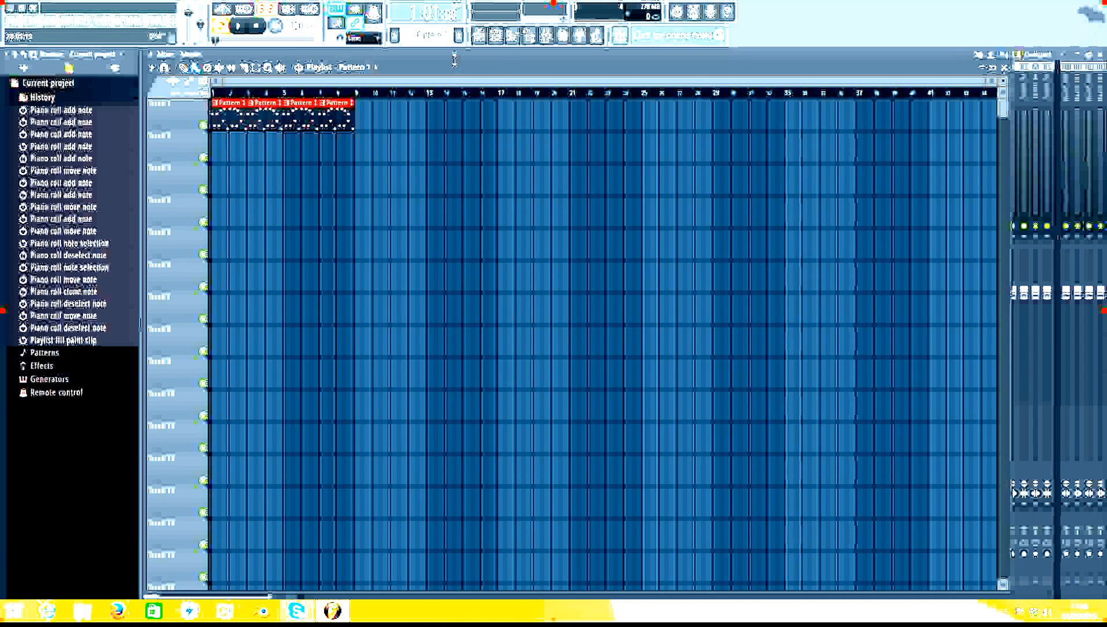
pyautogui.press('space')
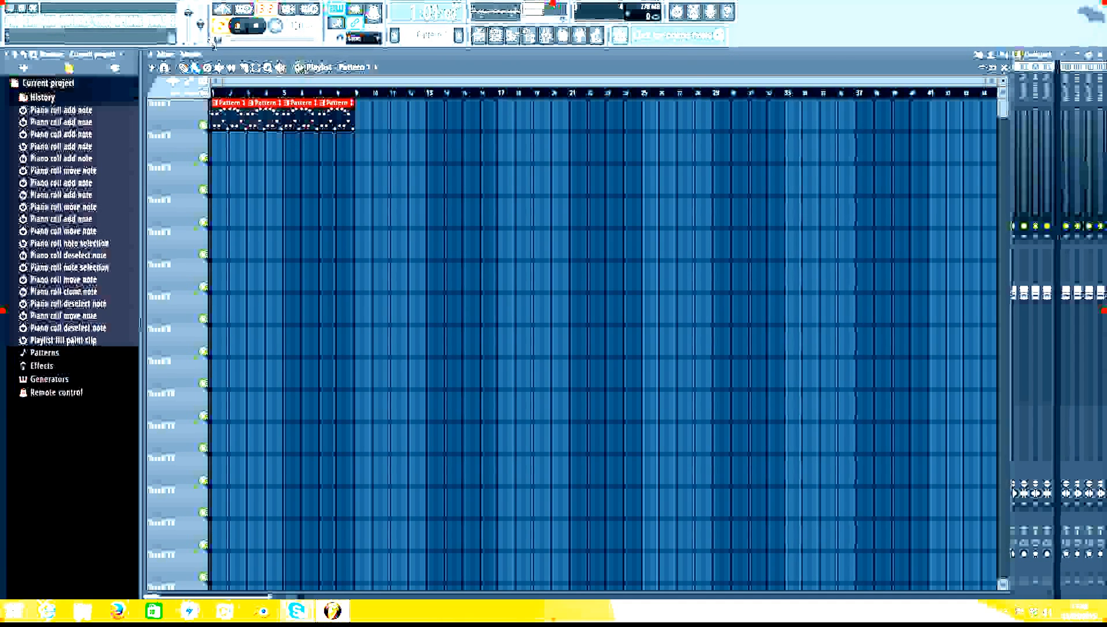
pyautogui.press('space')
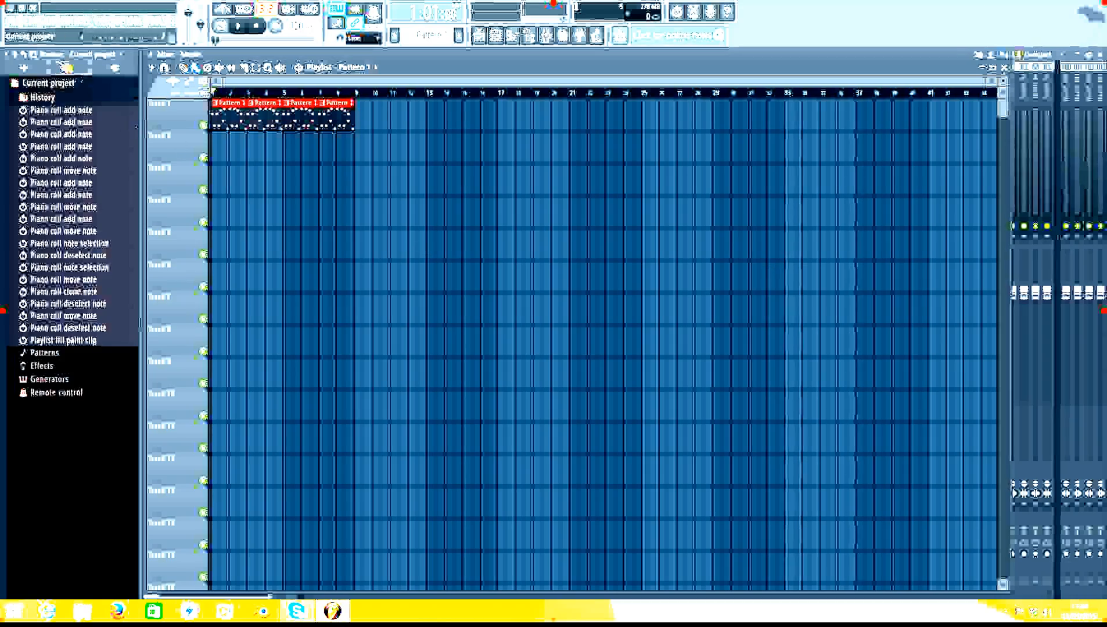
pyautogui.press('space')
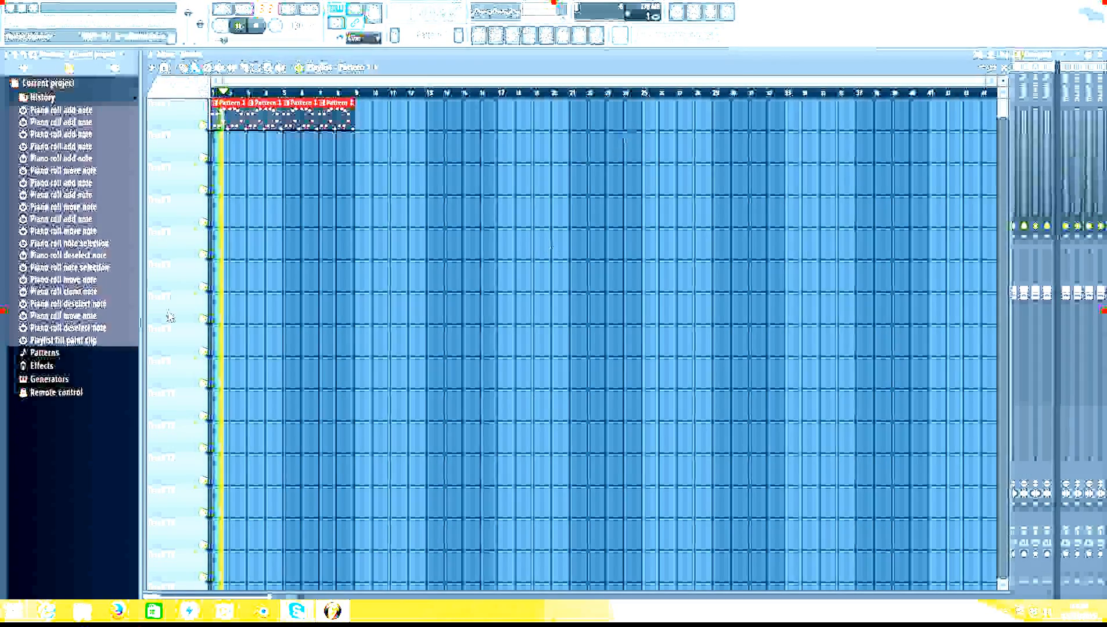
pyautogui.press('space')
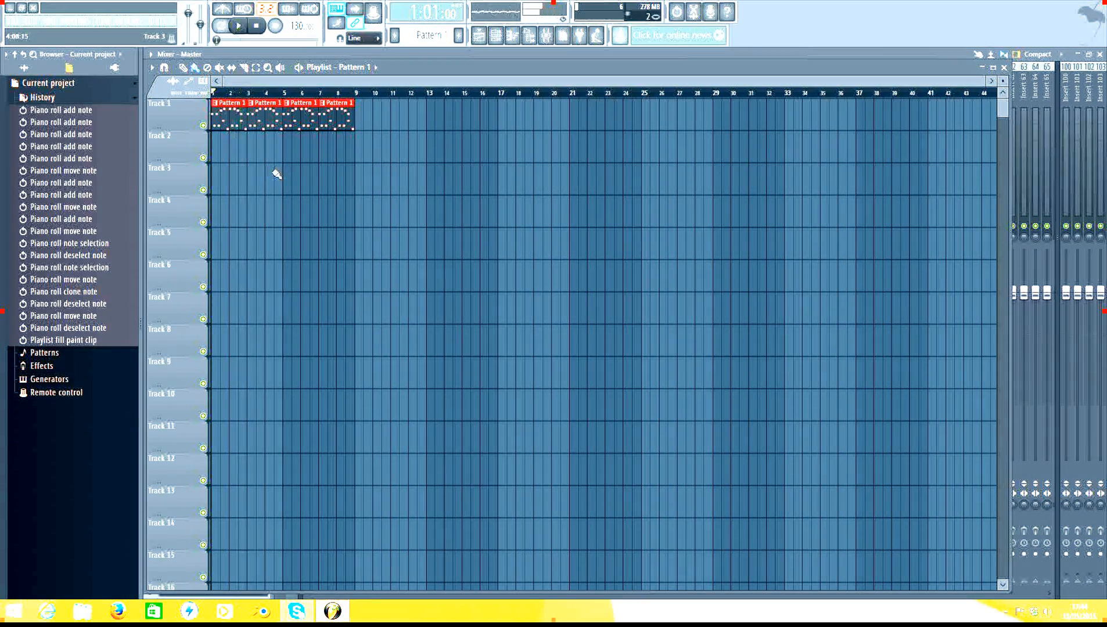
# Step: Open the mixer with the channel rack in front of it and reposition the rack over the insert tracks
pyautogui.click(499, 38)
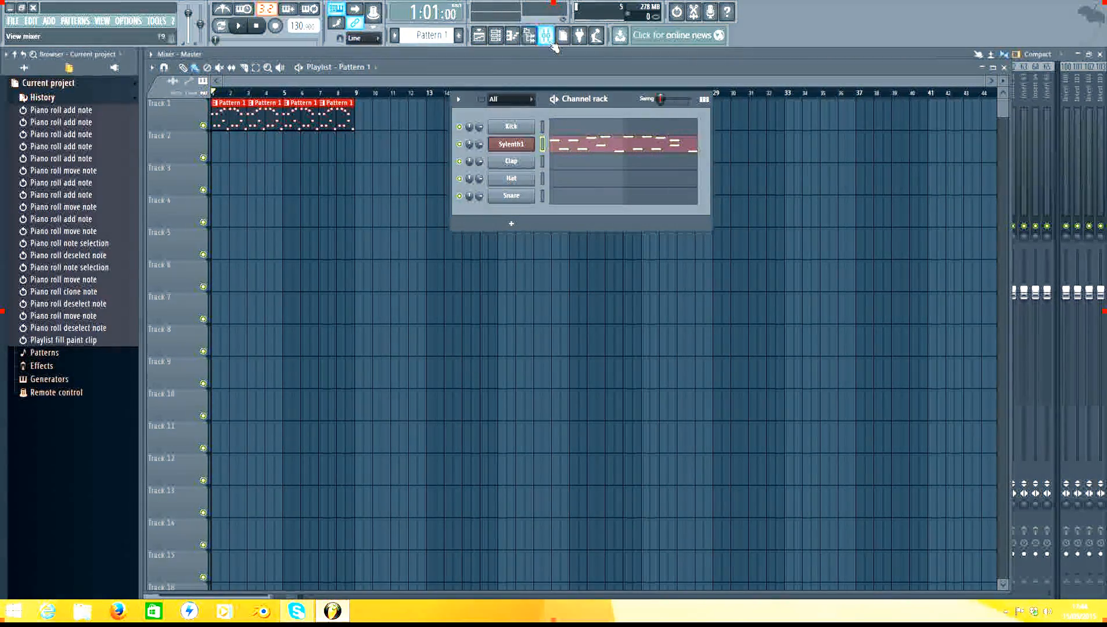
pyautogui.click(546, 36)
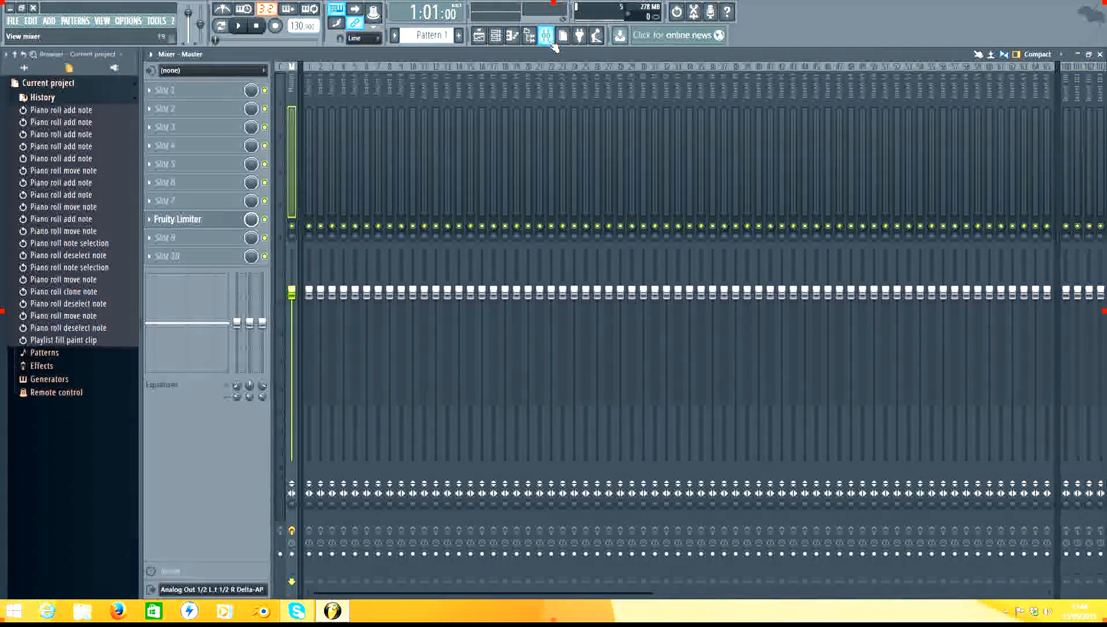
pyautogui.click(496, 36)
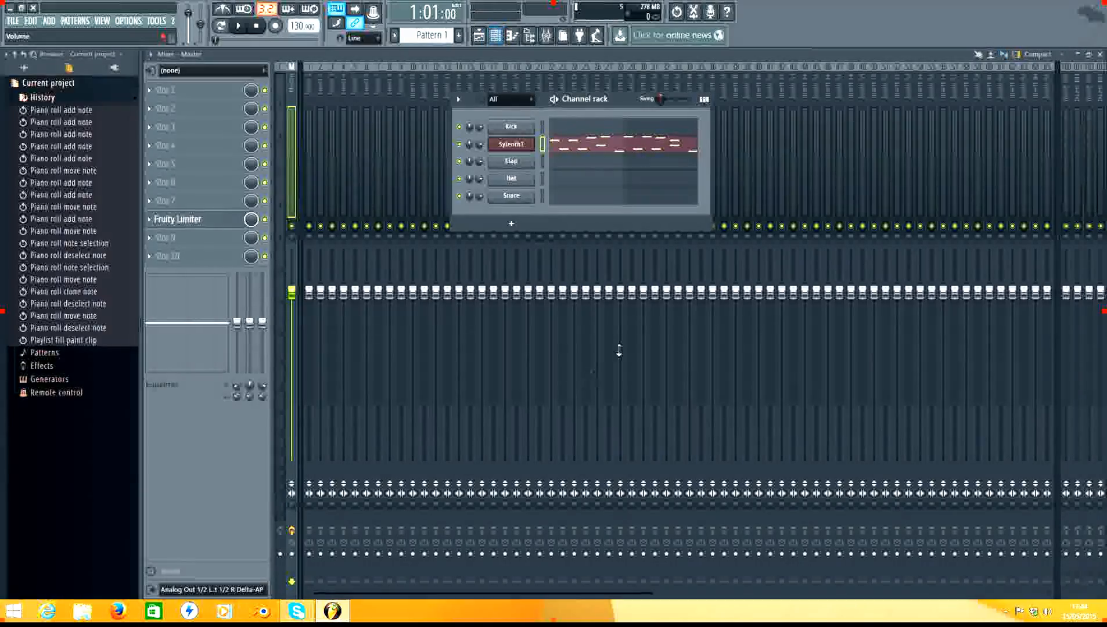
pyautogui.moveTo(583, 101); pyautogui.dragTo(743, 183)
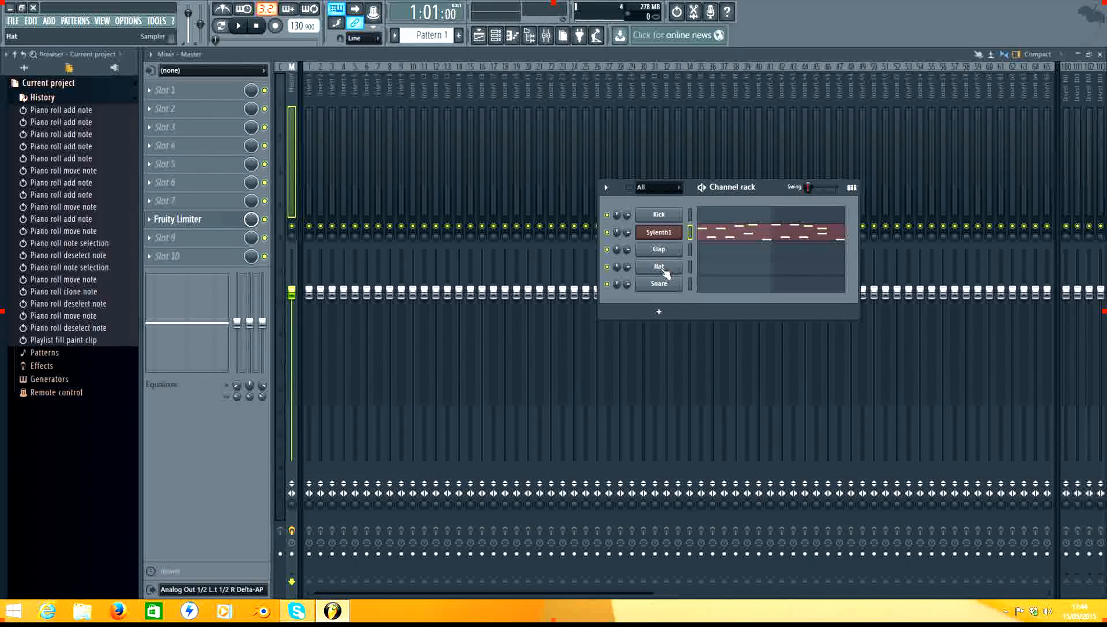
# Step: Bring the mixer forward and show the channel routing options of the Insert 1 track
pyautogui.click(314, 55)
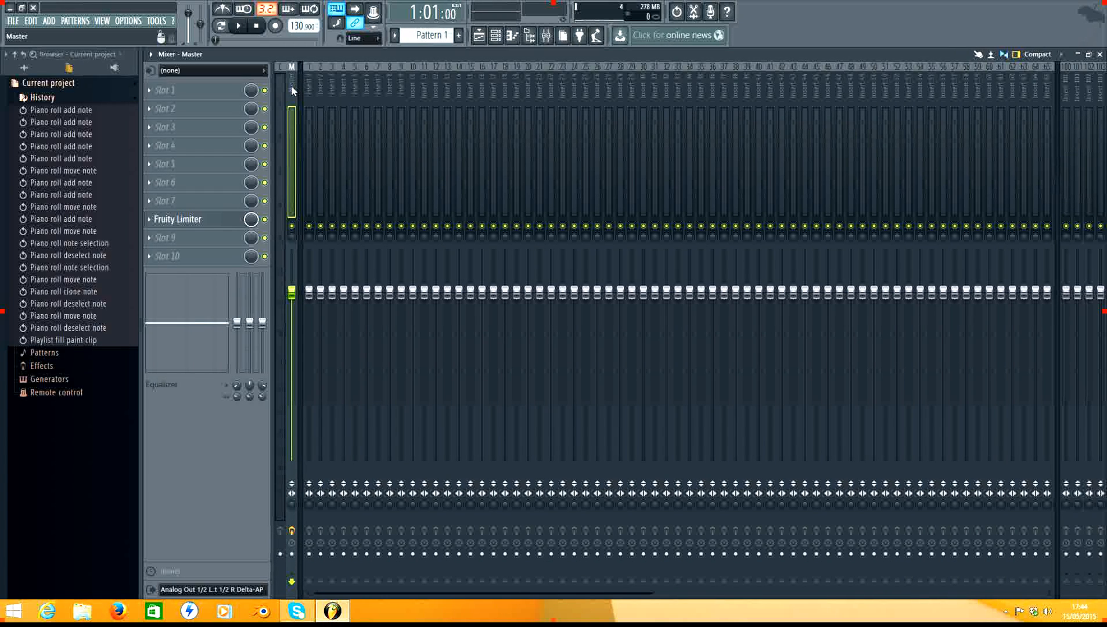
pyautogui.rightClick(309, 91)
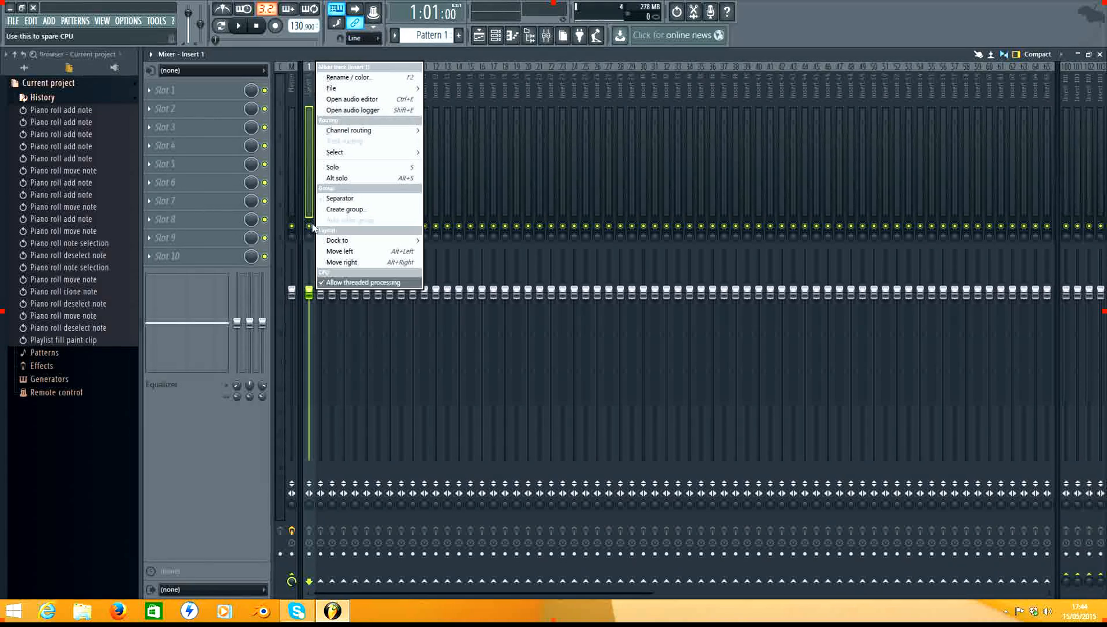
pyautogui.moveTo(405, 135)
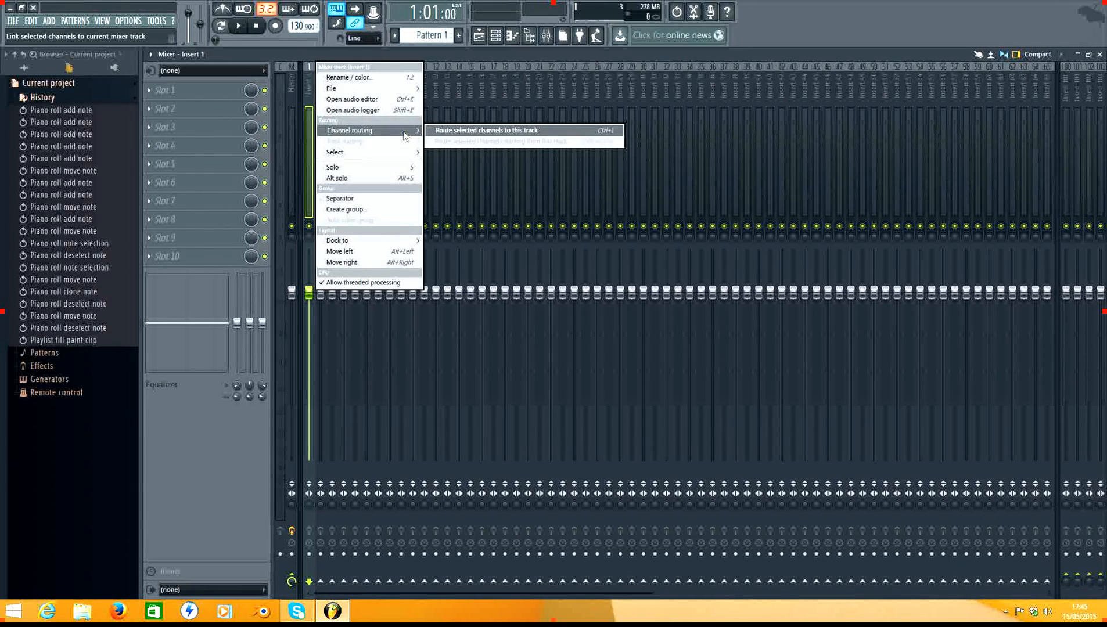
# Step: Bring back the channel rack over the mixer, reposition it, and open the Kick channel's settings
pyautogui.click(495, 36)
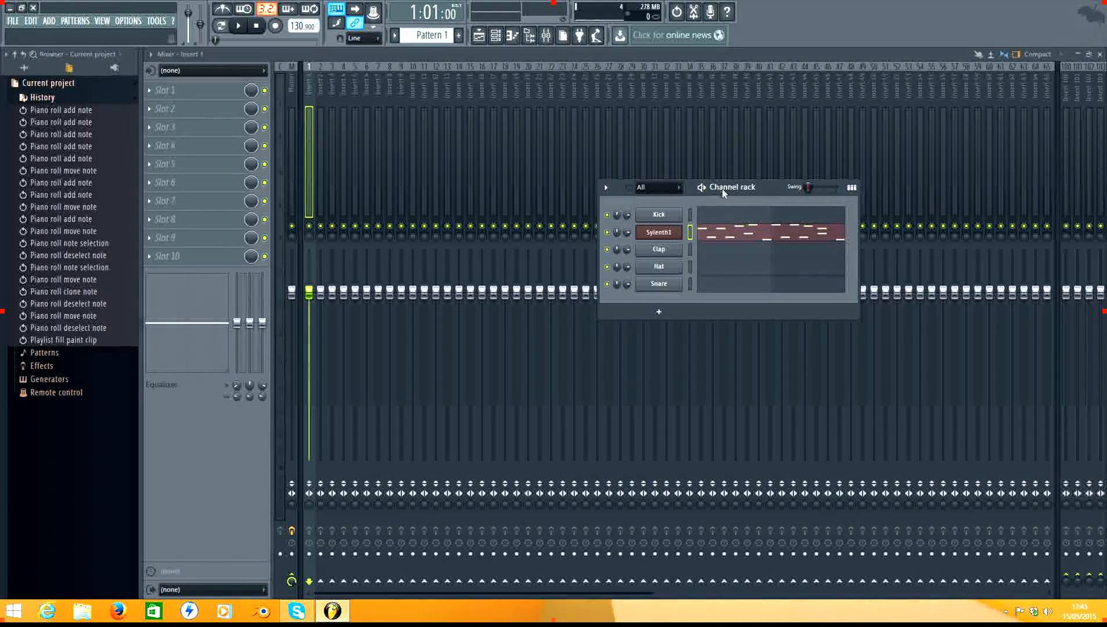
pyautogui.moveTo(722, 189); pyautogui.dragTo(692, 194)
pyautogui.click(630, 206)
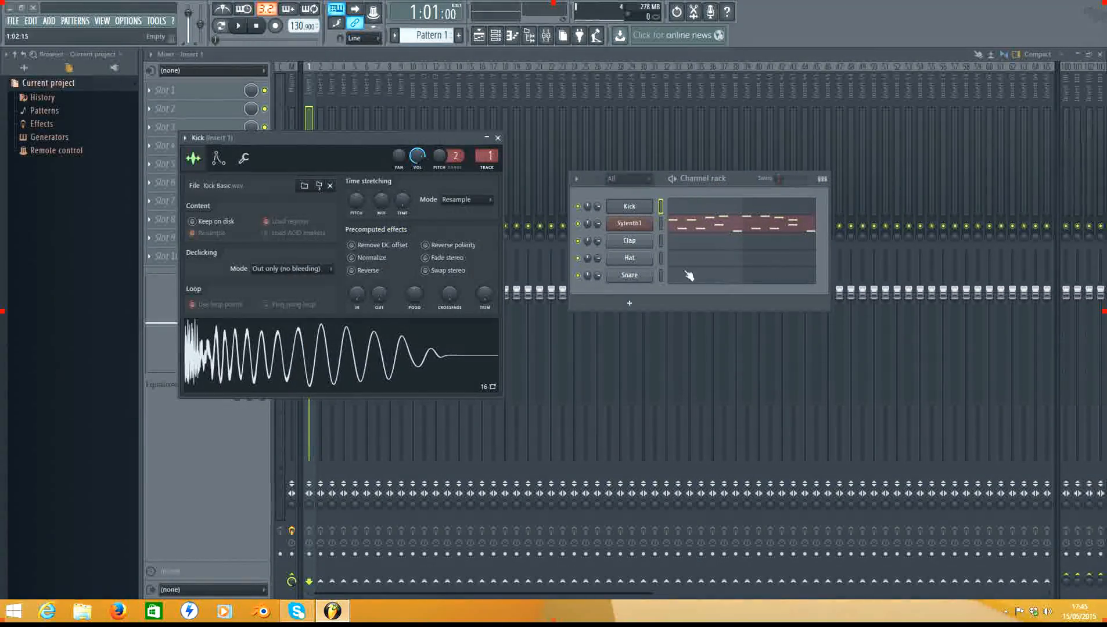
# Step: Select the Sylenth1 channel and route it to the Insert 1 mixer track
pyautogui.click(637, 229)
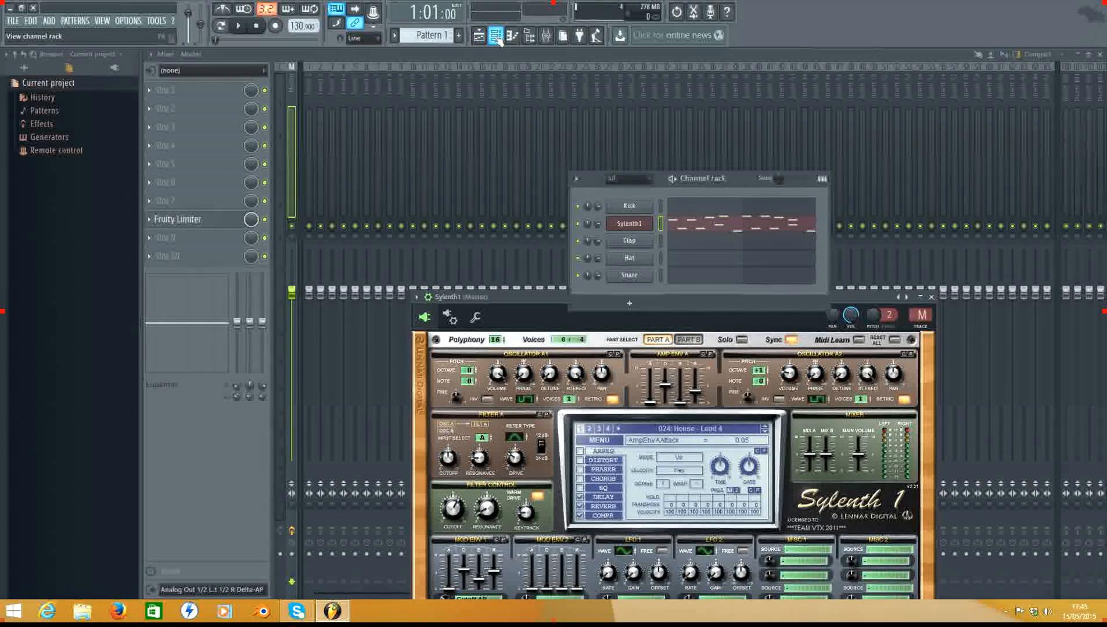
pyautogui.click(546, 35)
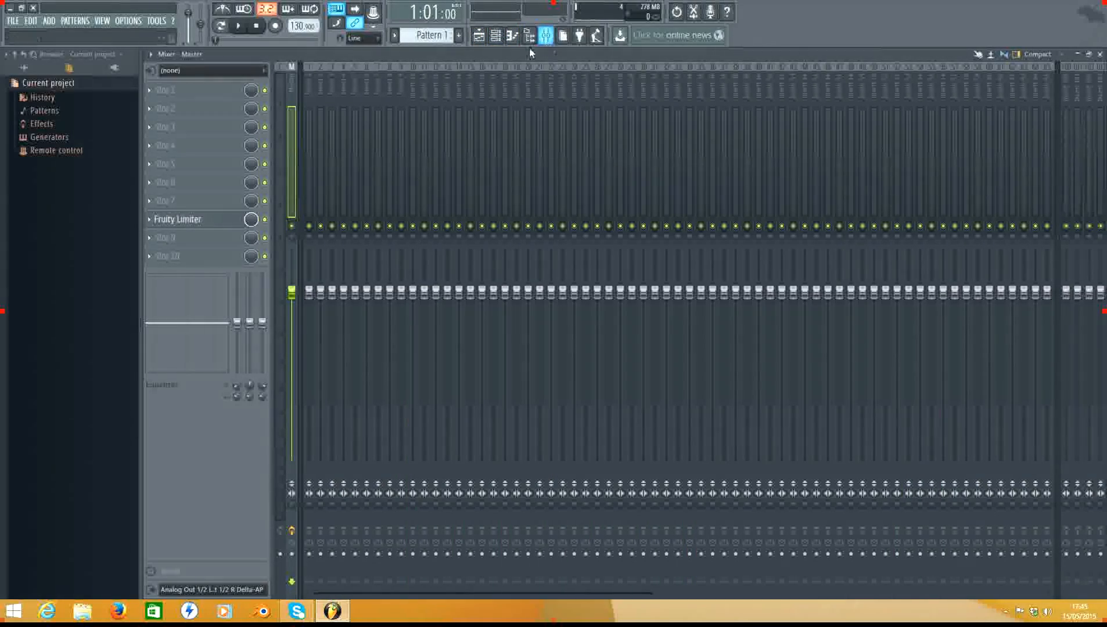
pyautogui.rightClick(313, 84)
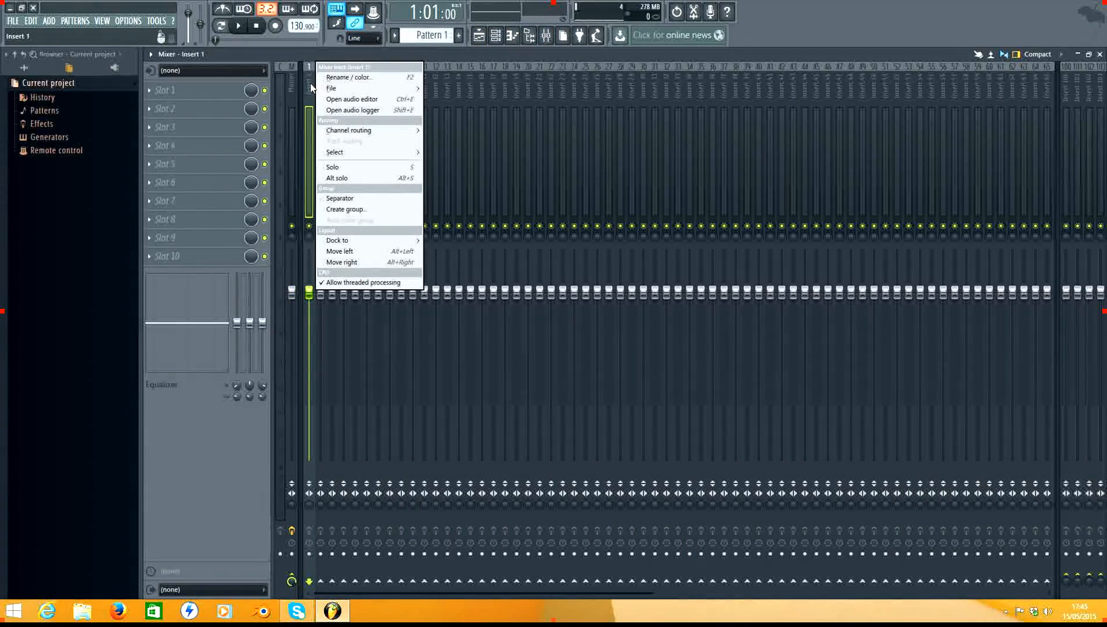
pyautogui.moveTo(343, 134)
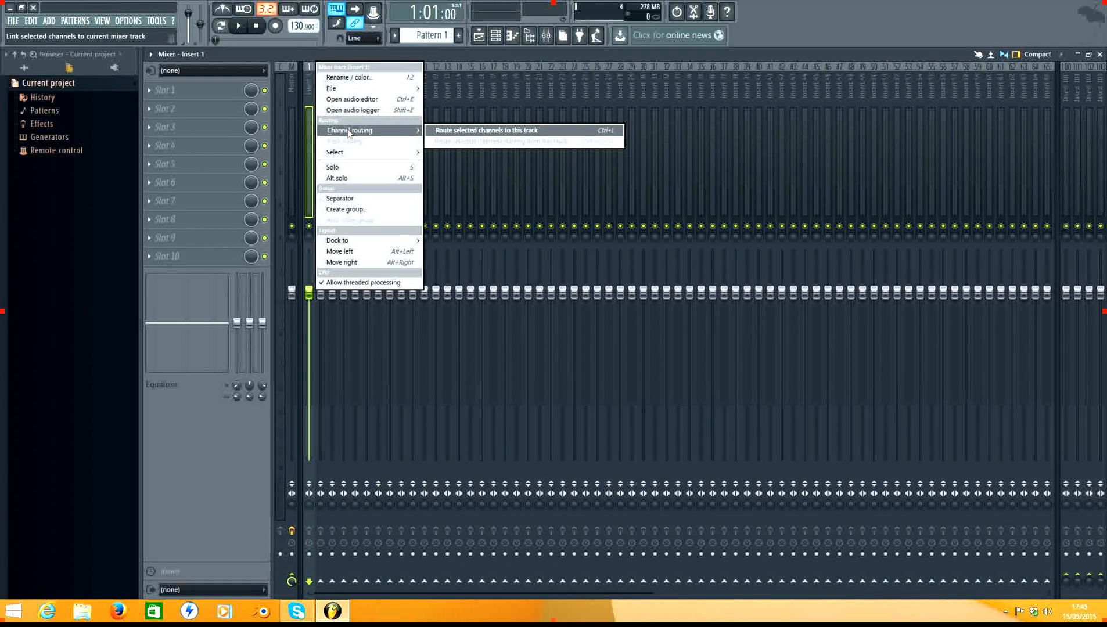
pyautogui.click(466, 130)
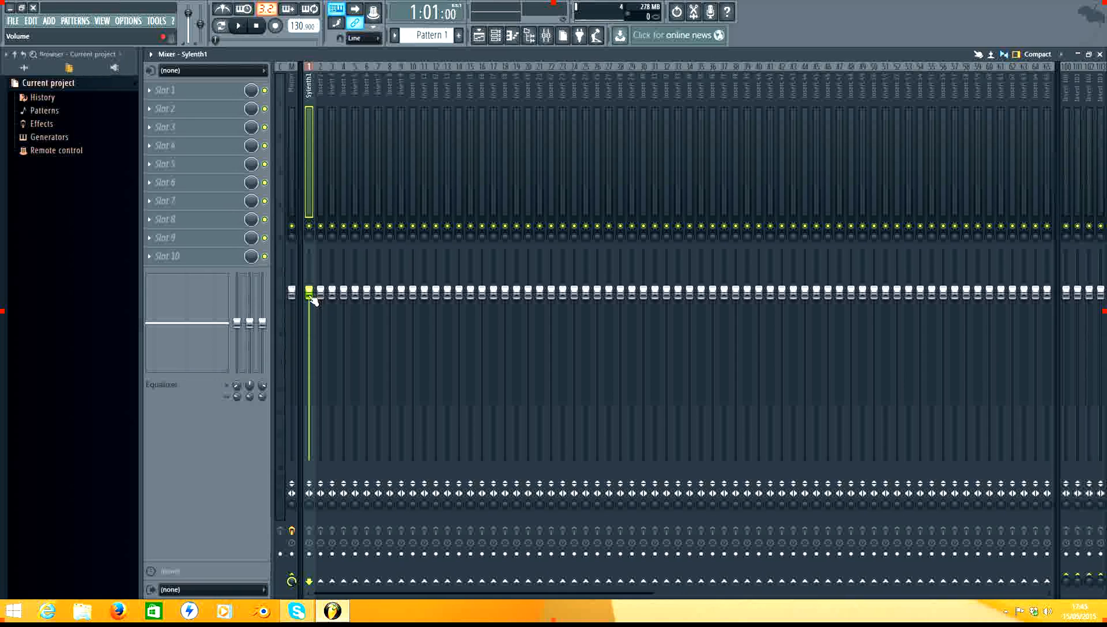
# Step: Lower the Sylenth1 mixer track's volume to about 82% (-4.2 dB) while the arrangement plays
pyautogui.press('space')
pyautogui.moveTo(315, 299); pyautogui.dragTo(315, 331)
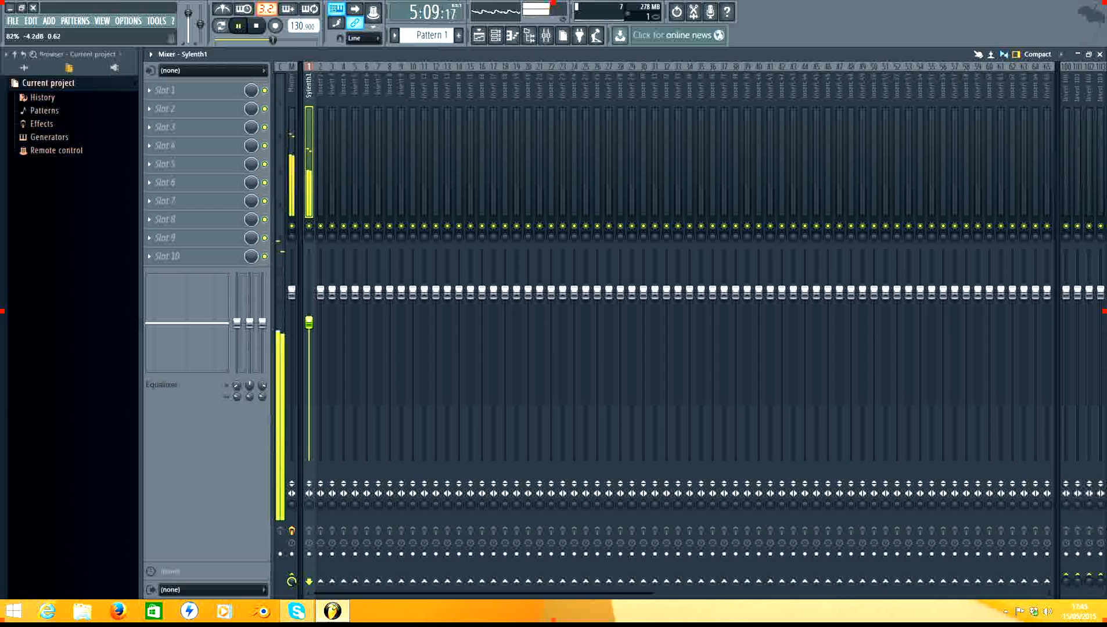
pyautogui.press('space')
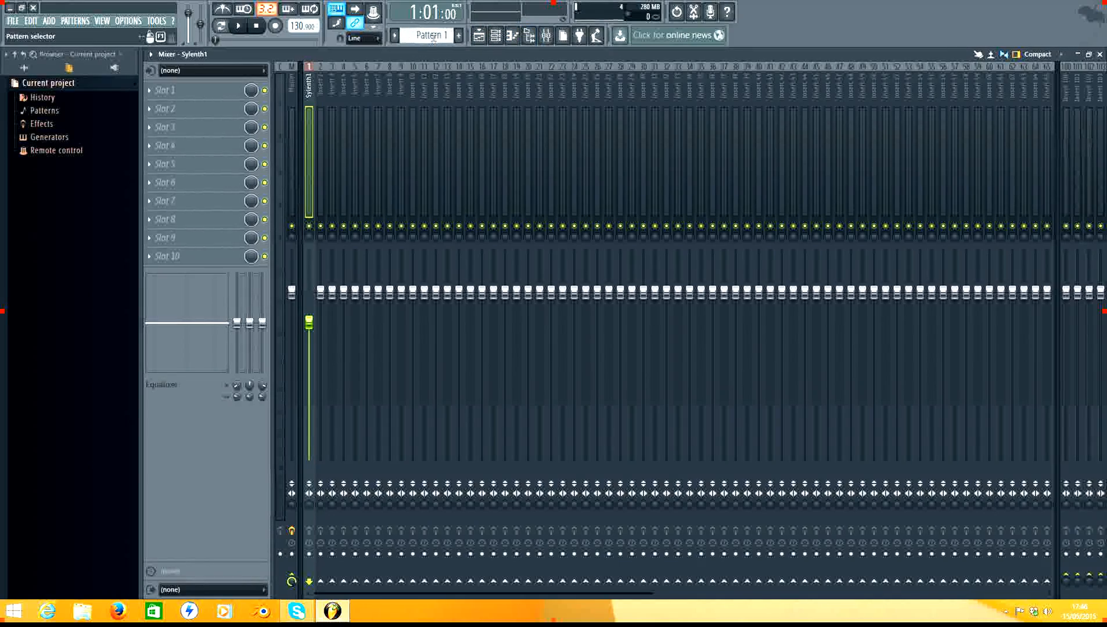
# Step: Switch the channel rack to Pattern 2, open Sylenth1's empty piano roll and move its window fully into view
pyautogui.click(496, 35)
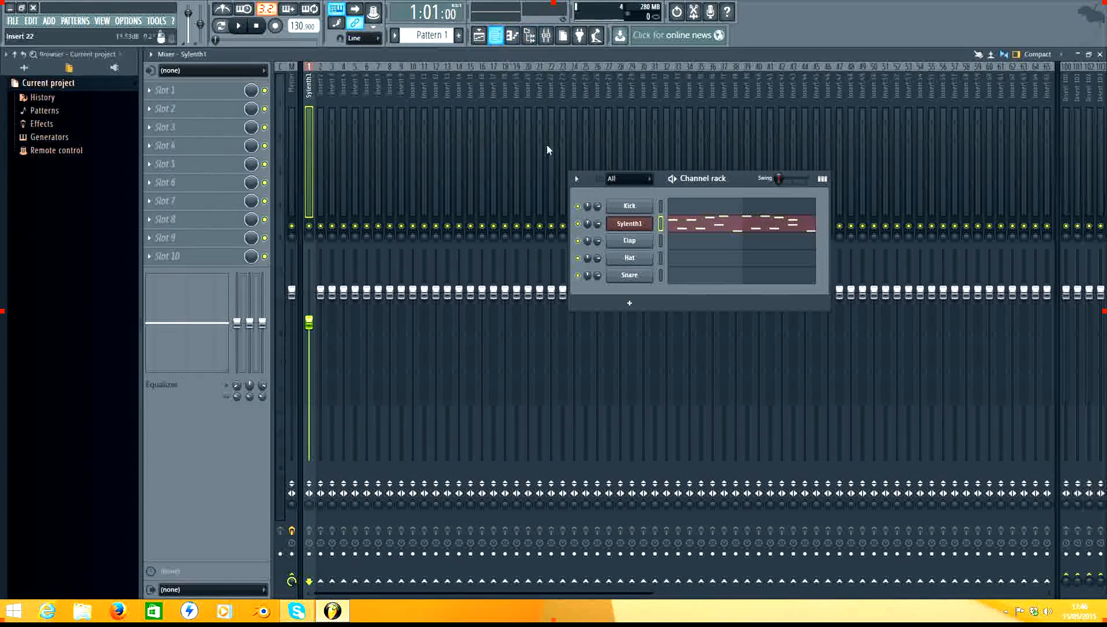
pyautogui.moveTo(722, 183); pyautogui.dragTo(719, 208)
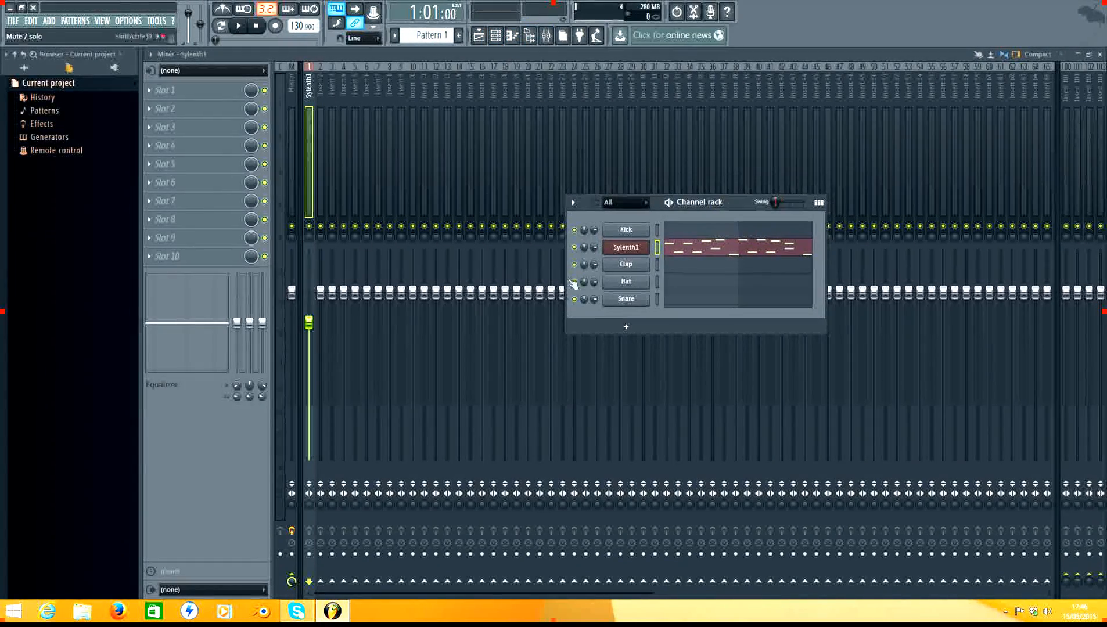
pyautogui.click(458, 35)
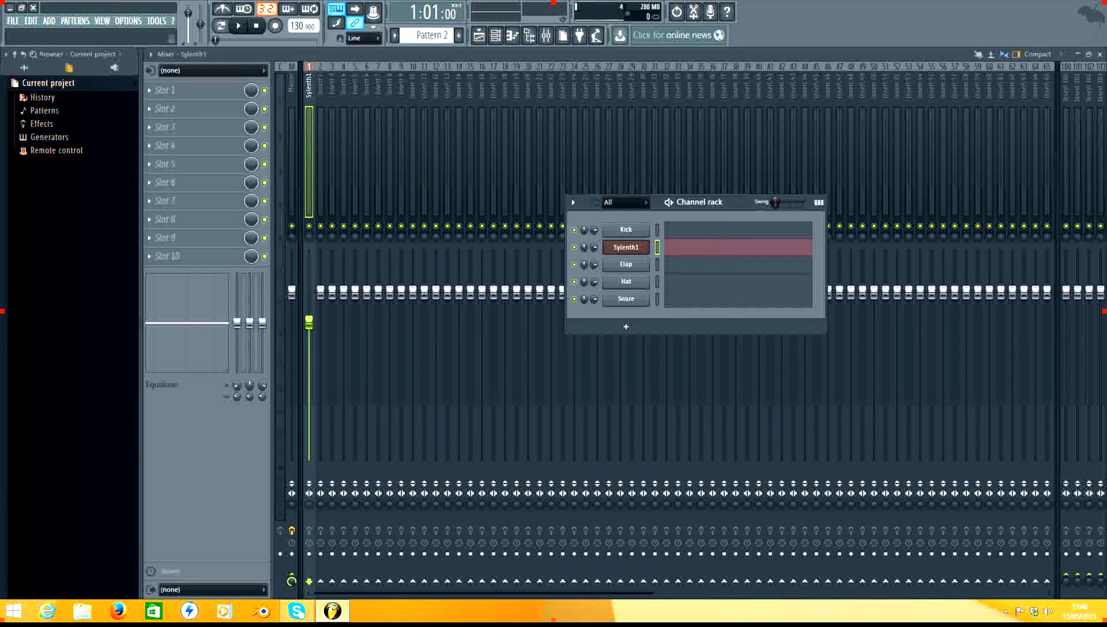
pyautogui.click(758, 255)
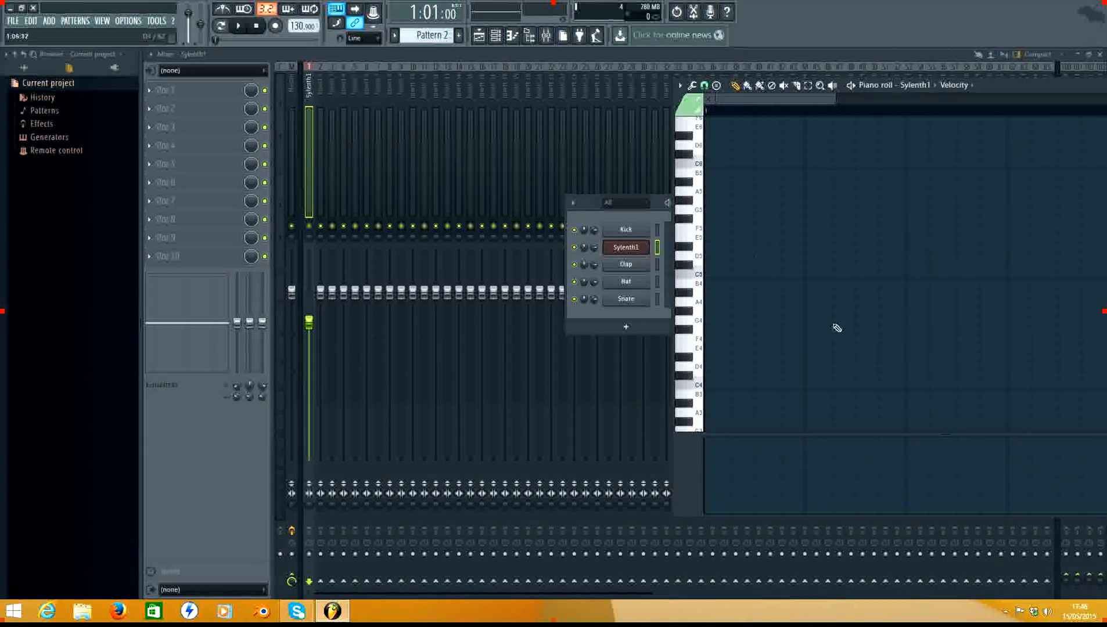
pyautogui.moveTo(987, 86); pyautogui.dragTo(633, 124)
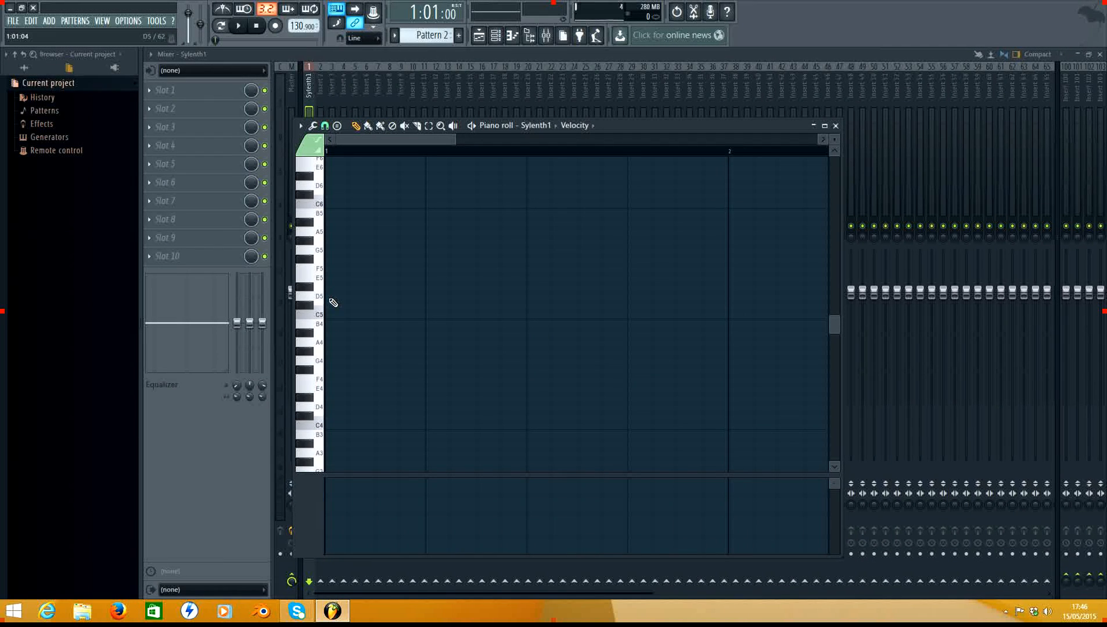
# Step: Place two-step D5, F5 and G5 notes in bar 1 of Pattern 2 and switch playback to pattern mode
pyautogui.click(332, 298)
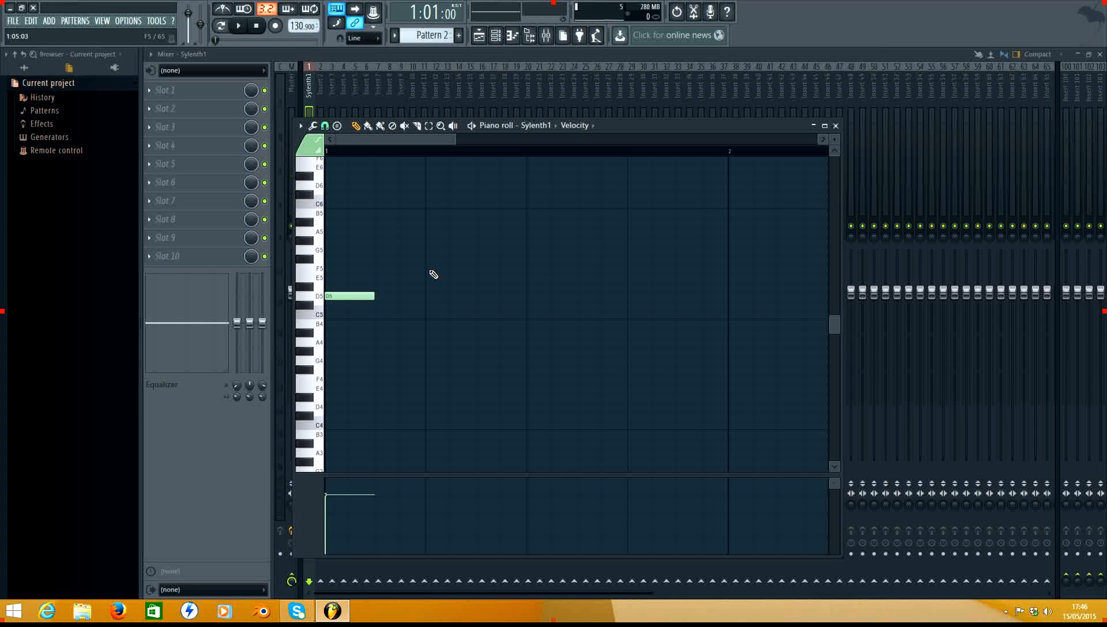
pyautogui.click(407, 269)
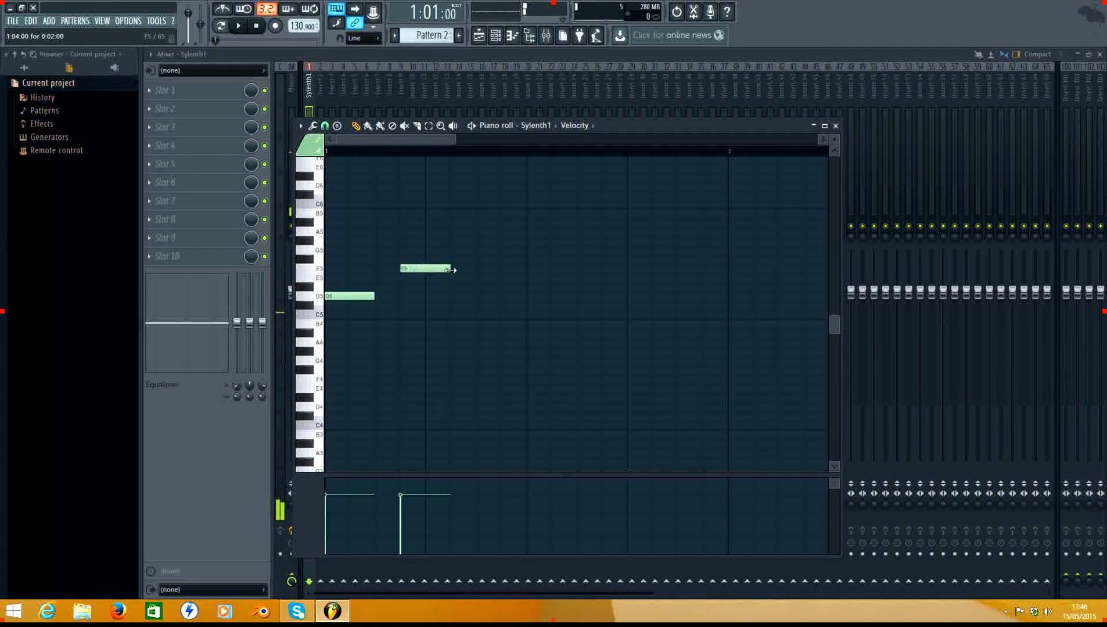
pyautogui.click(506, 251)
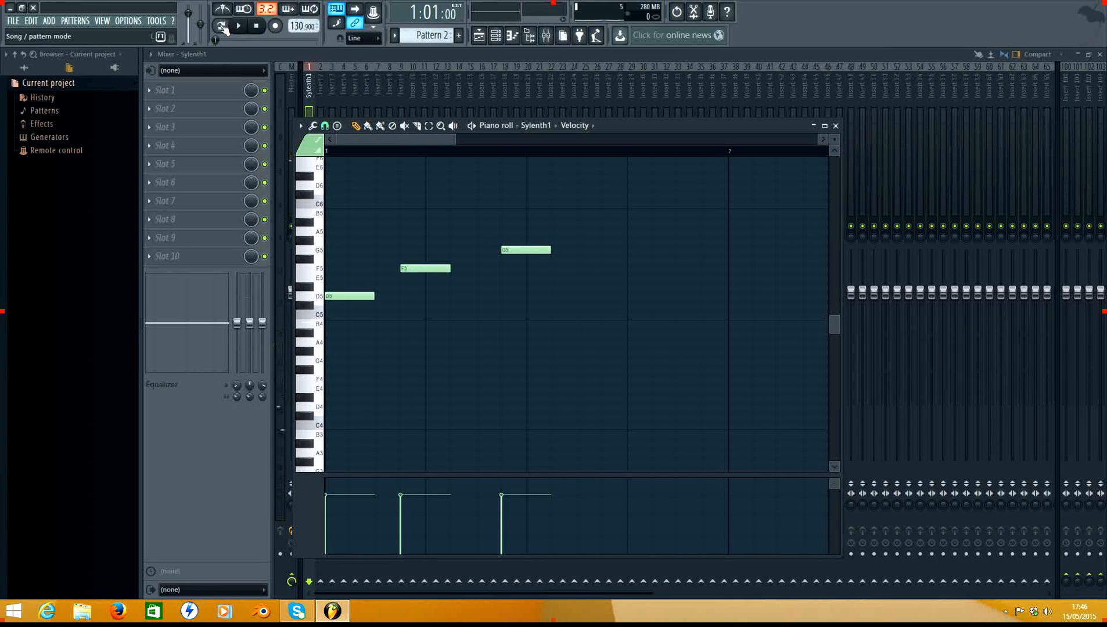
pyautogui.press('space')
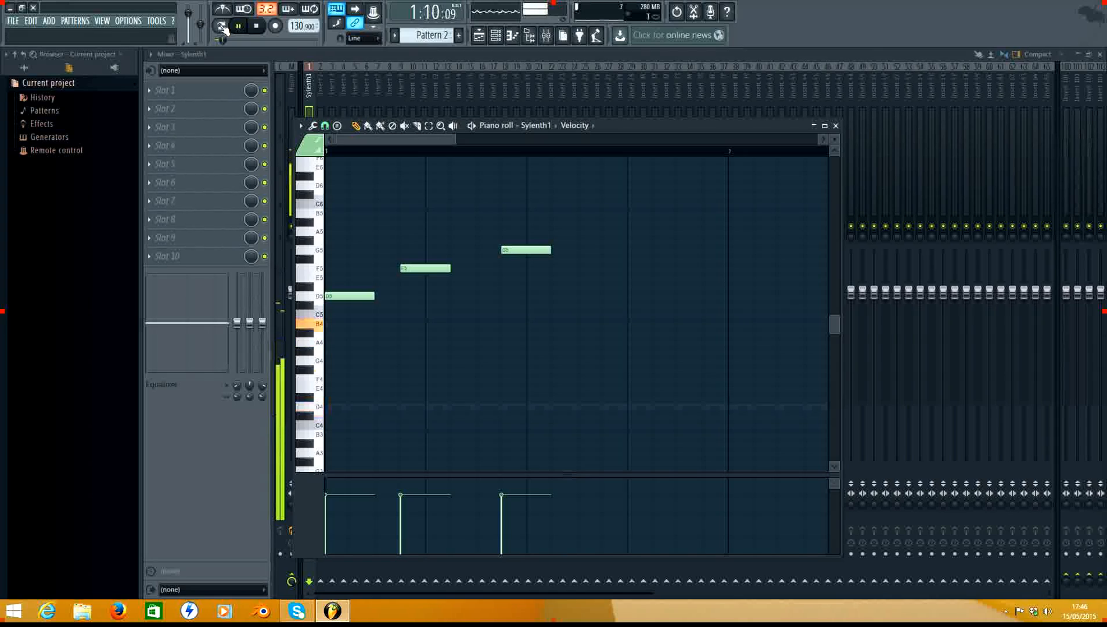
pyautogui.press('space')
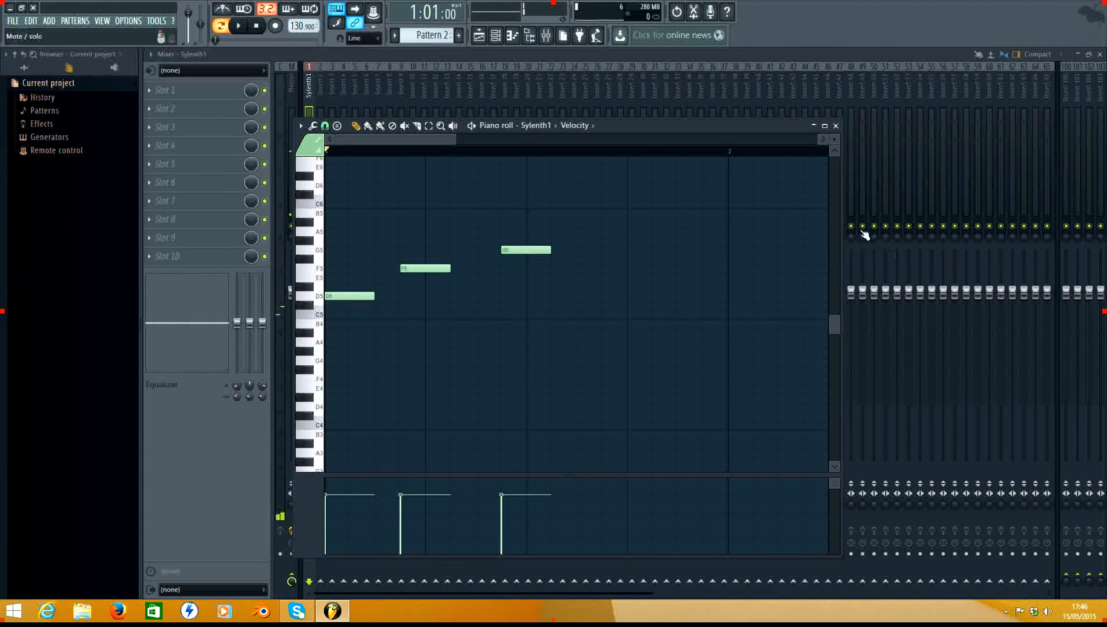
# Step: Play Pattern 2 and shift the G5 note one step earlier, keeping the three-step spacing of the notes
pyautogui.moveTo(660, 126); pyautogui.dragTo(674, 94)
pyautogui.press('space')
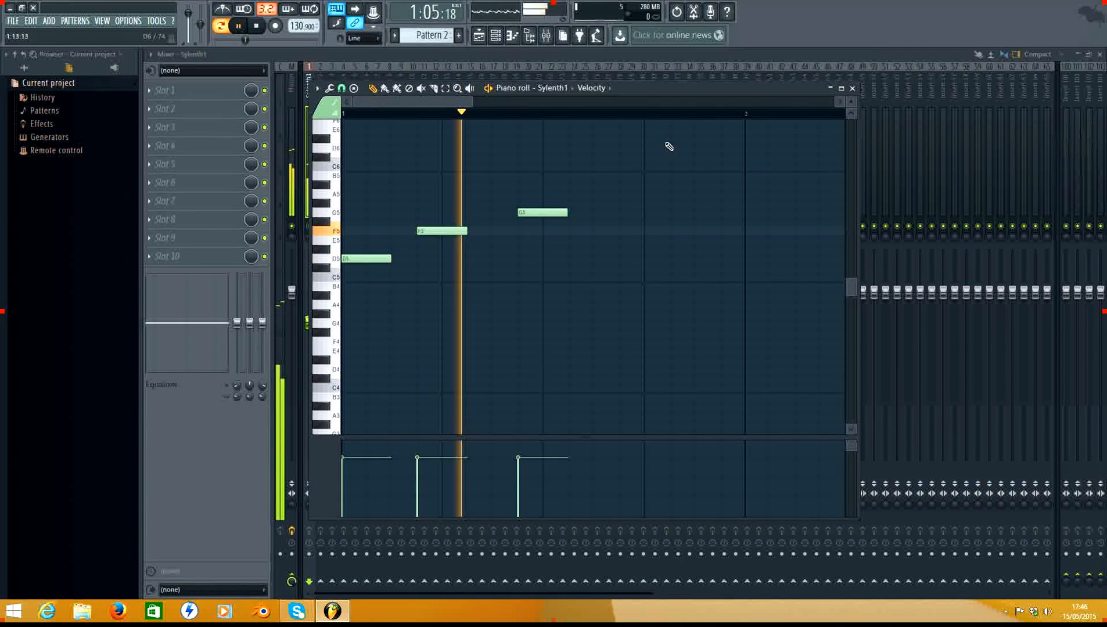
pyautogui.press('space')
pyautogui.moveTo(529, 213); pyautogui.dragTo(503, 212)
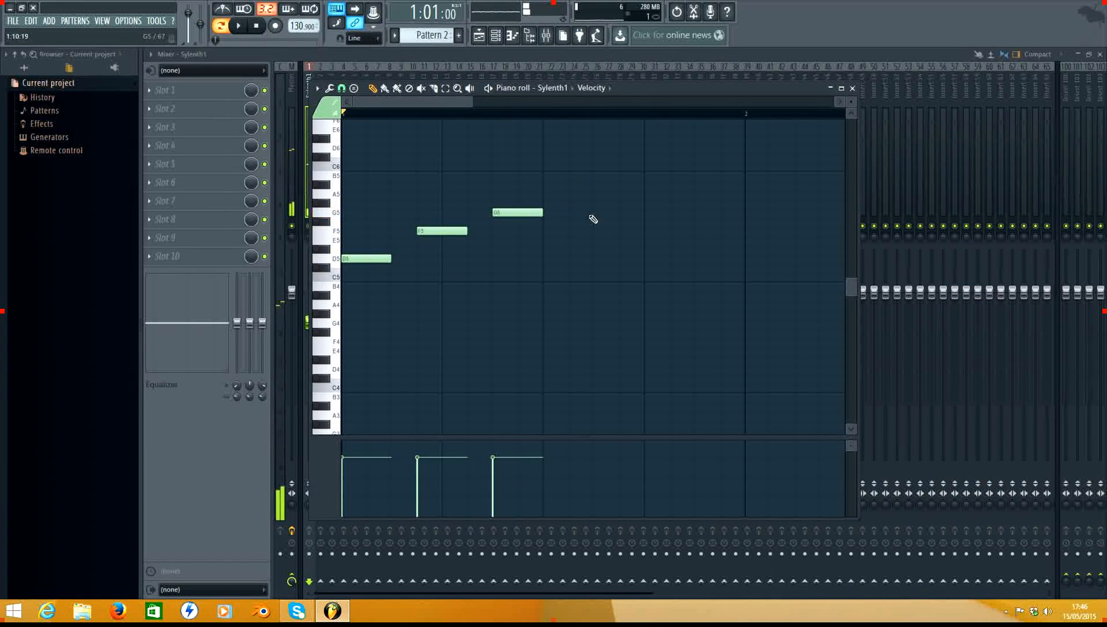
# Step: Continue the melody with B4 and D5 notes three steps apart, play it, and end bar 1 with a one-step D5
pyautogui.moveTo(562, 286); pyautogui.dragTo(589, 285)
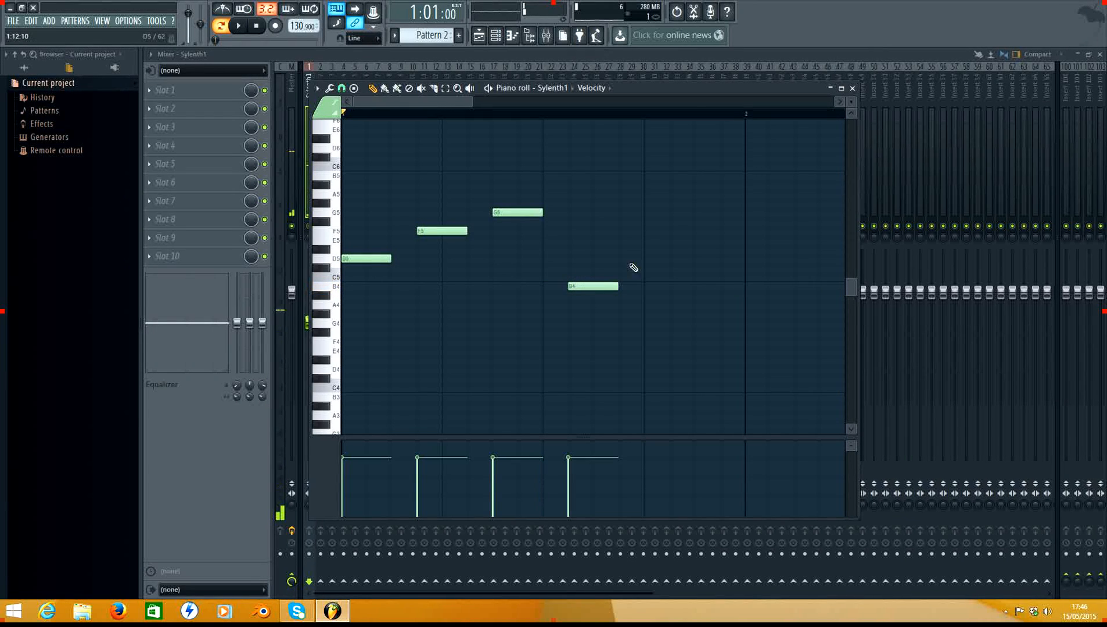
pyautogui.click(654, 271)
pyautogui.moveTo(658, 269); pyautogui.dragTo(658, 258)
pyautogui.press('space')
pyautogui.press('space')
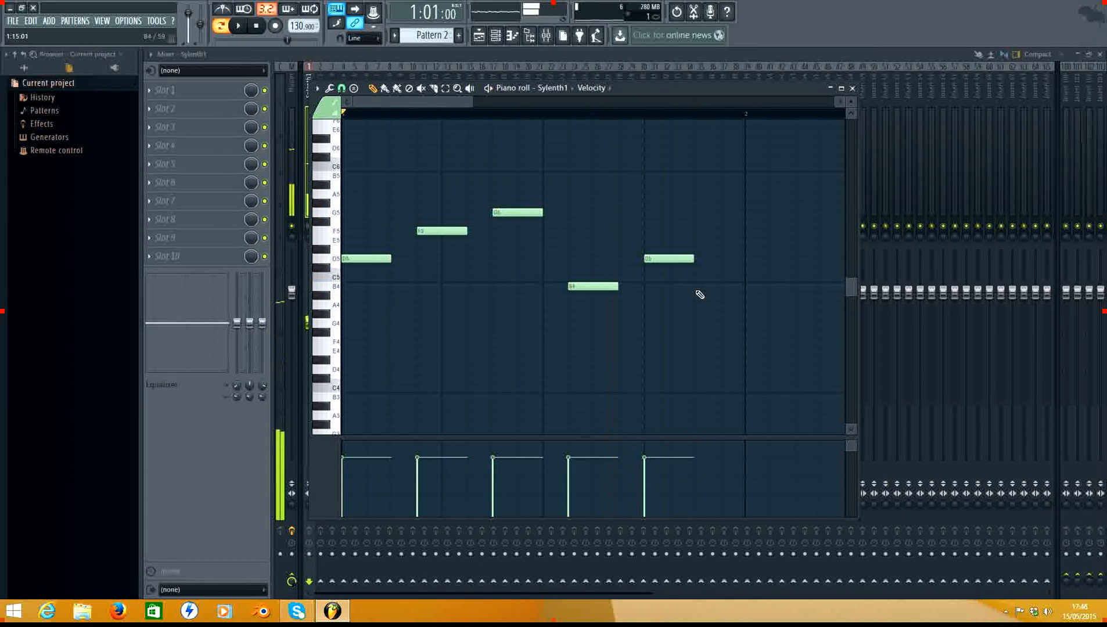
pyautogui.click(733, 260)
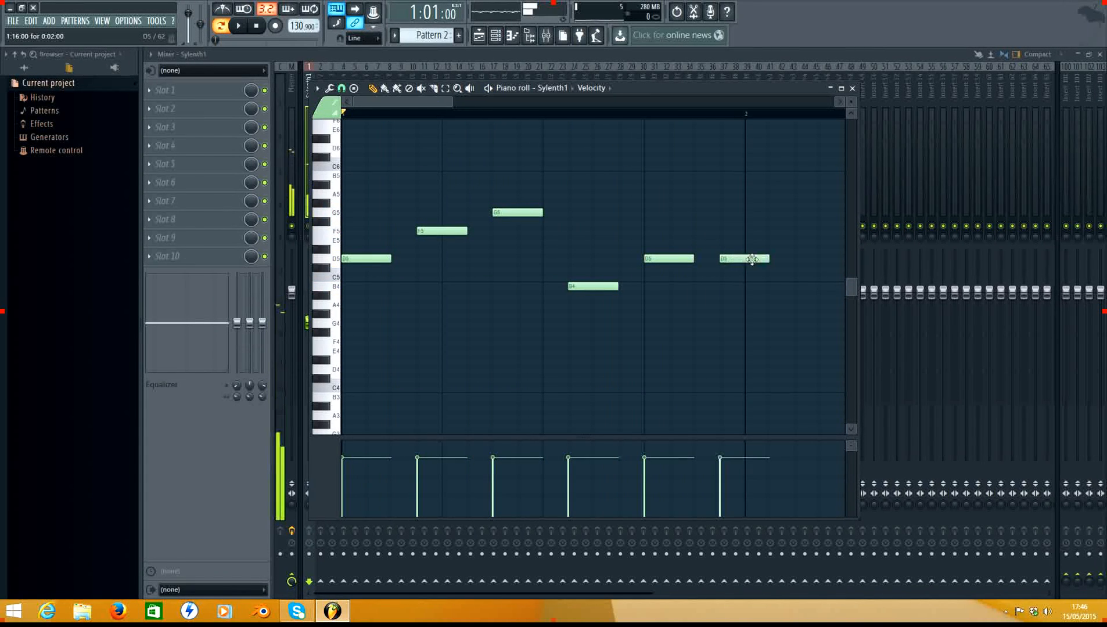
pyautogui.moveTo(768, 259); pyautogui.dragTo(745, 260)
# Step: Duplicate all the notes of bar 1 into bar 2 and play the pattern
pyautogui.moveTo(742, 335); pyautogui.dragTo(365, 133)
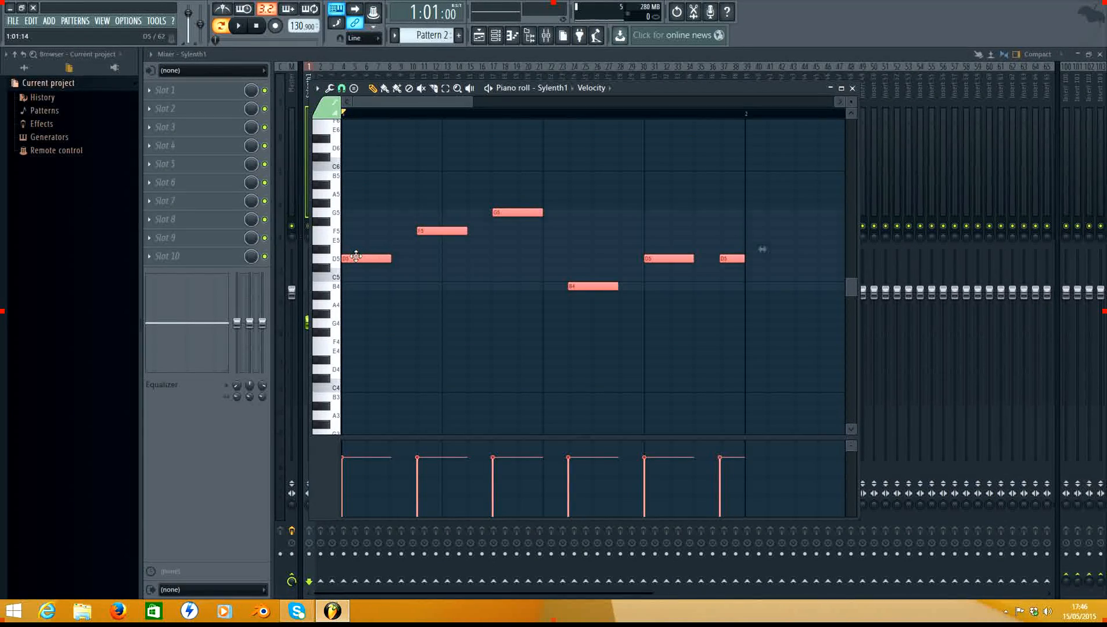
pyautogui.moveTo(356, 256); pyautogui.dragTo(743, 262)
pyautogui.press('space')
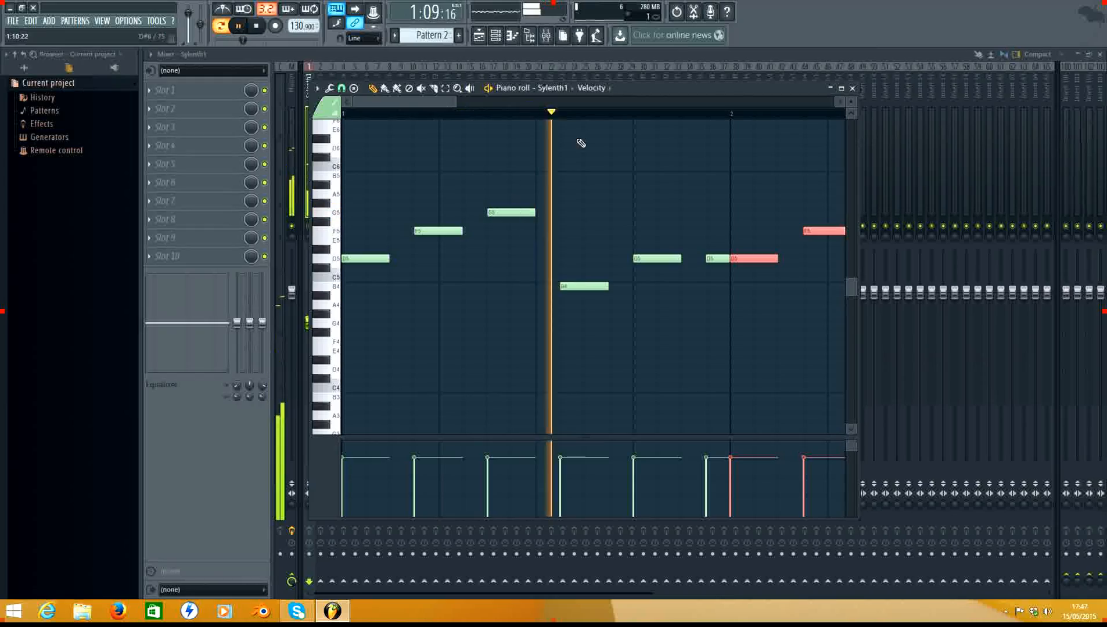
pyautogui.press('space')
# Step: Close the piano roll and open the playlist with Pattern 2 selected
pyautogui.click(853, 89)
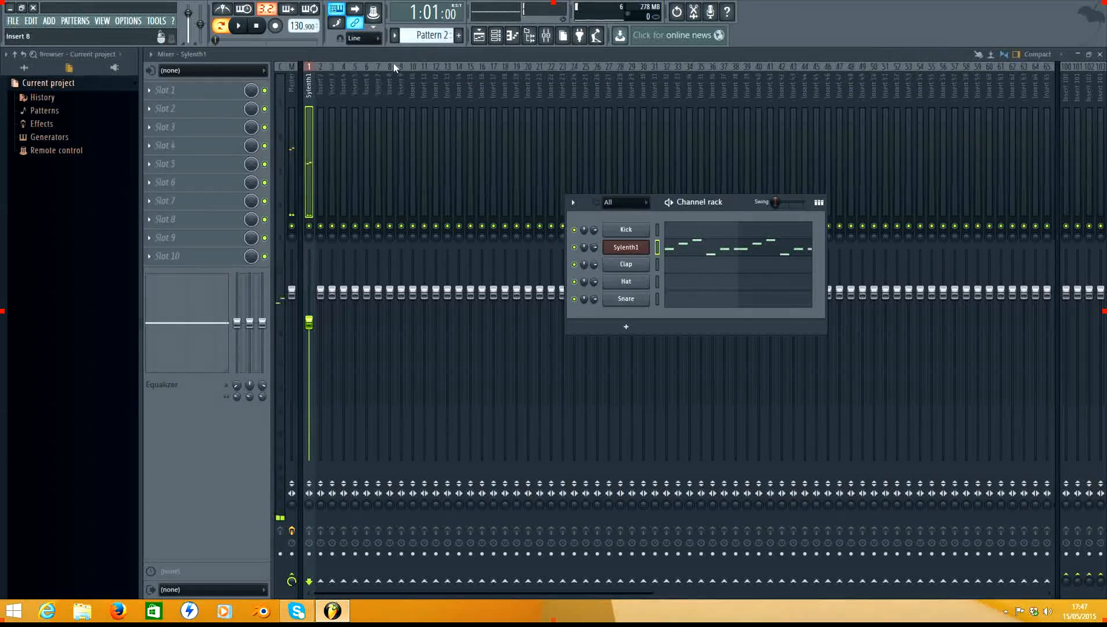
pyautogui.click(504, 35)
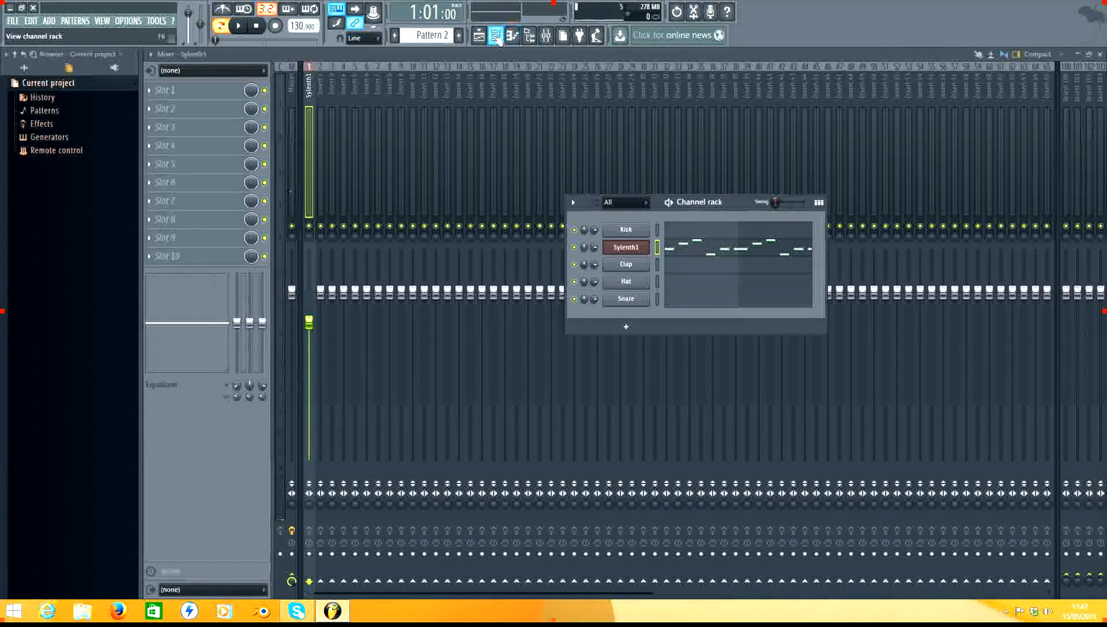
pyautogui.click(479, 36)
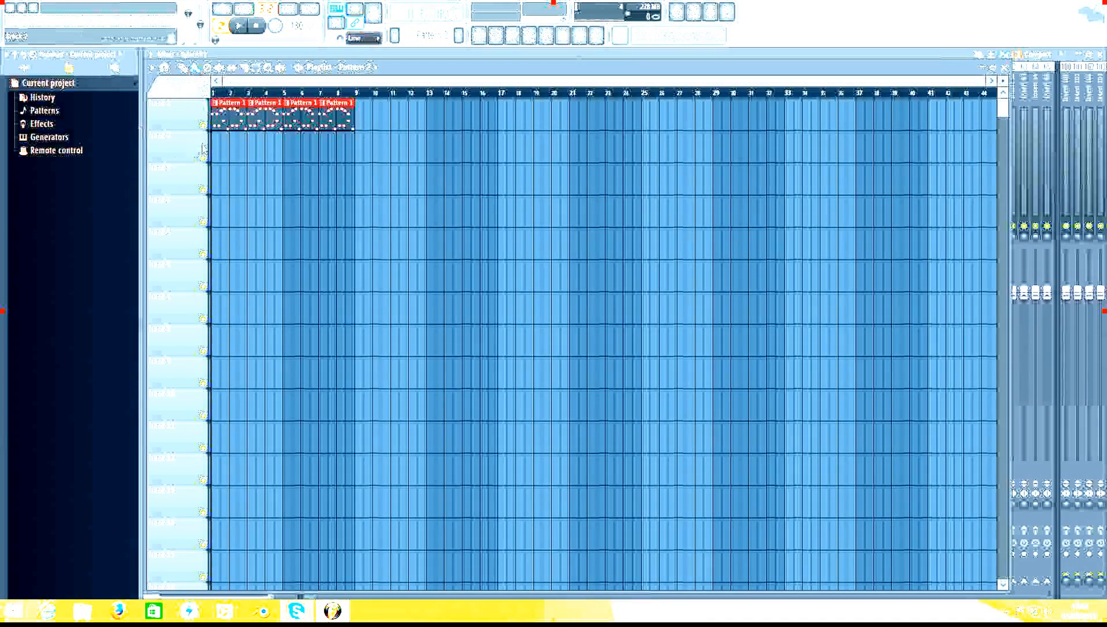
pyautogui.moveTo(218, 154); pyautogui.dragTo(322, 161)
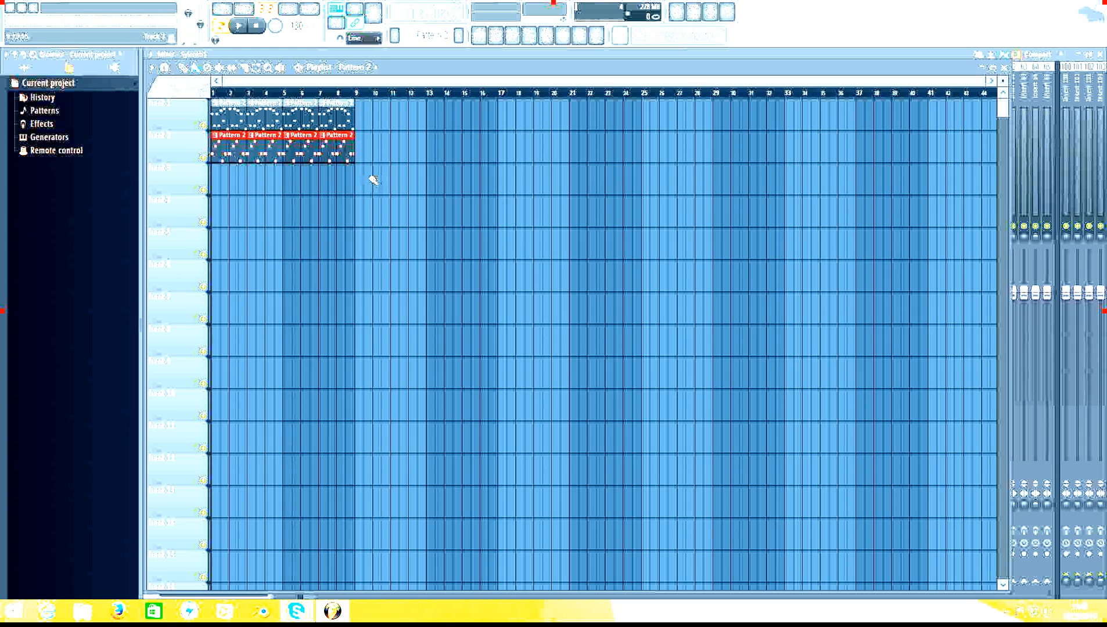
pyautogui.rightClick(220, 145)
pyautogui.rightClick(265, 146)
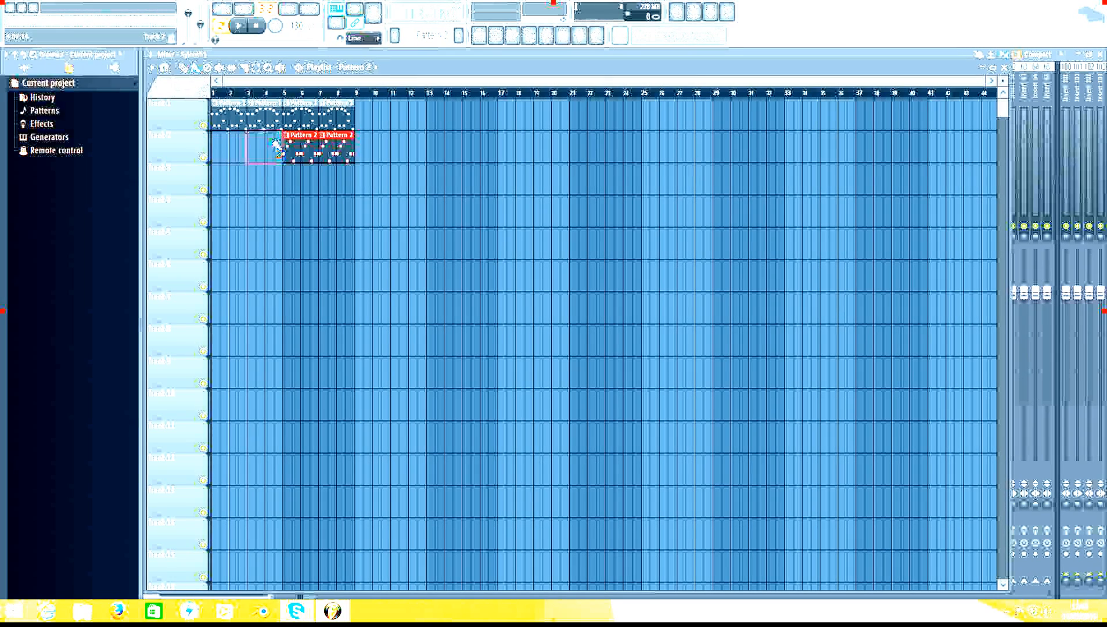
pyautogui.rightClick(297, 145)
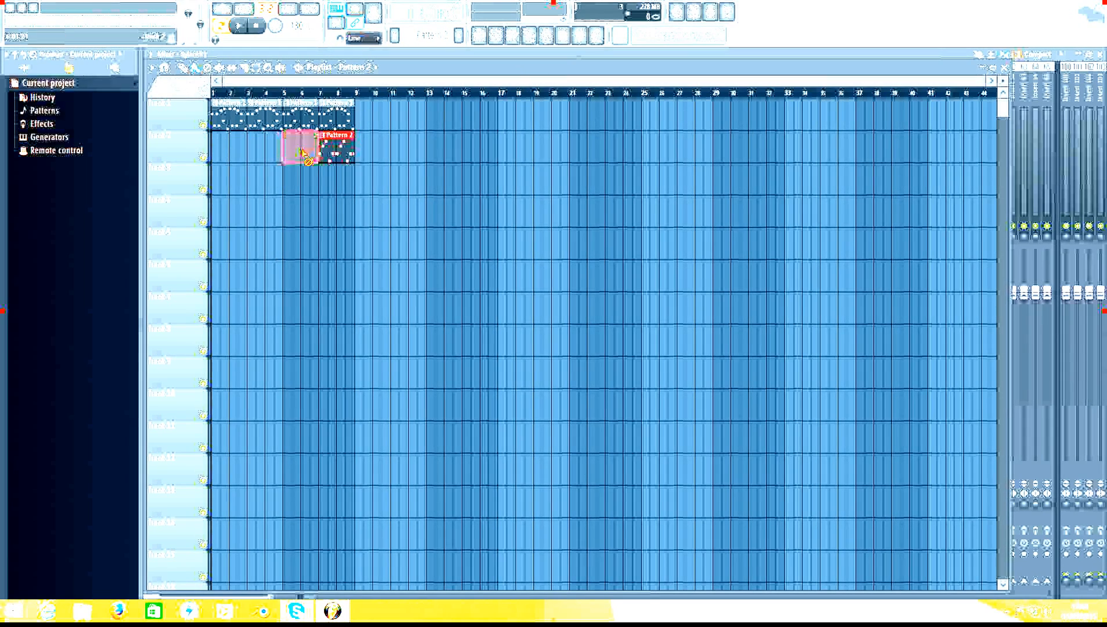
pyautogui.rightClick(335, 152)
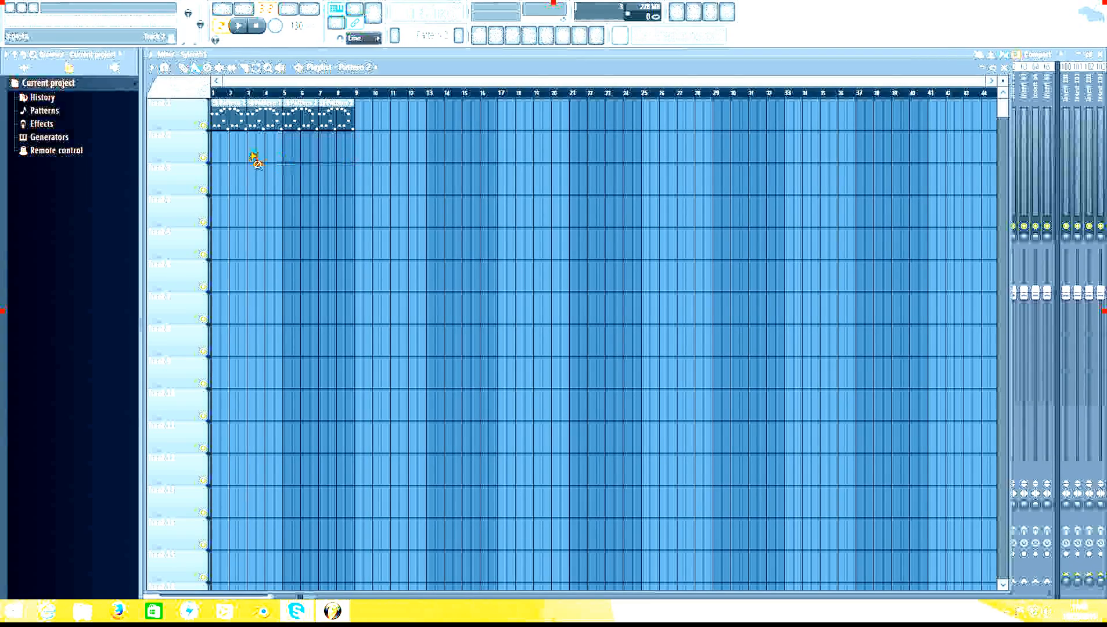
# Step: Place two consecutive Pattern 2 clips on Track 2 across bars 9 to 12, and play the pattern with the channel rack shown
pyautogui.click(368, 152)
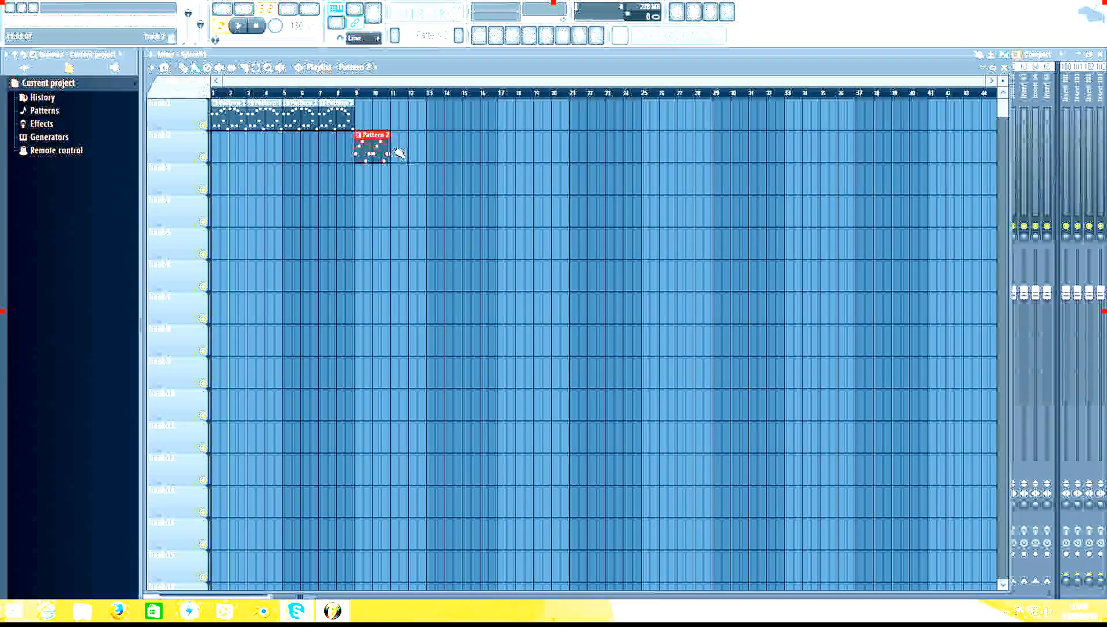
pyautogui.click(405, 152)
pyautogui.moveTo(405, 152); pyautogui.dragTo(397, 153)
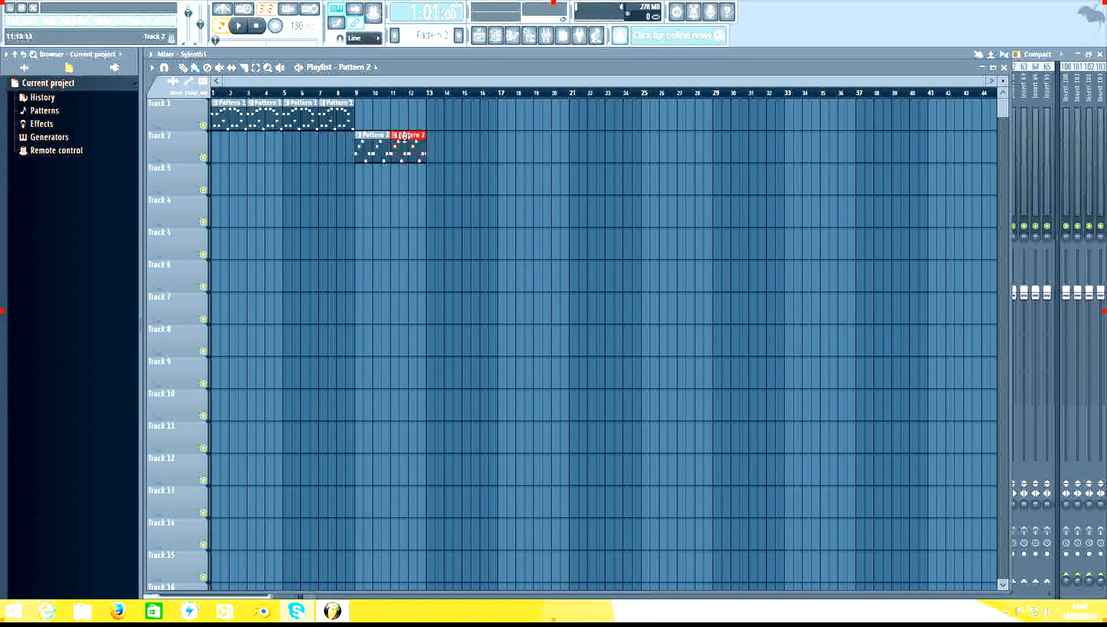
pyautogui.click(497, 39)
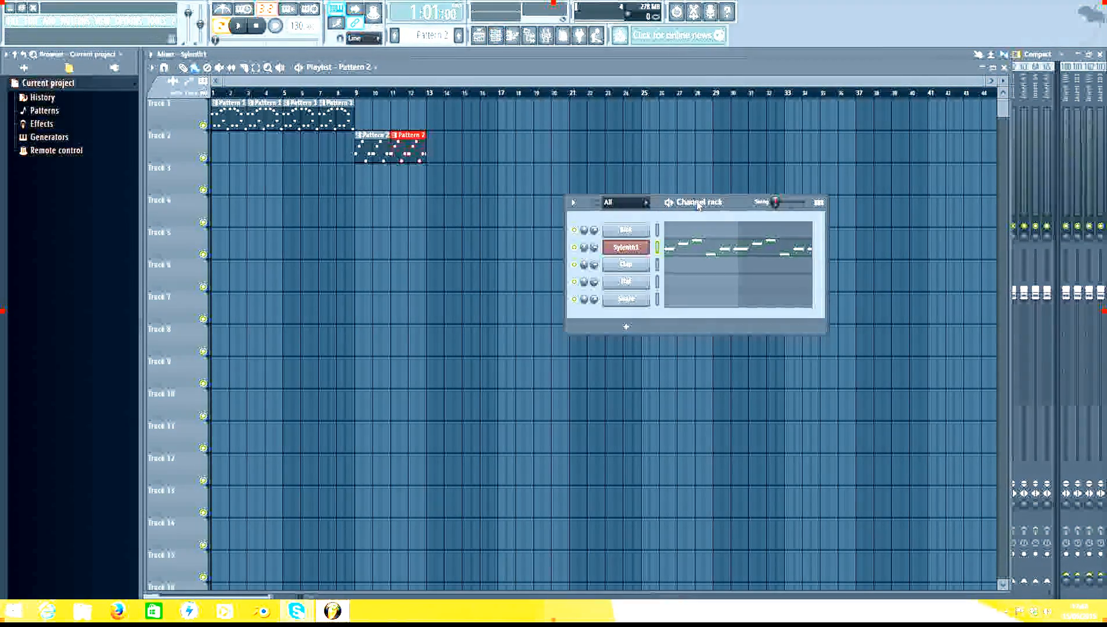
pyautogui.press('space')
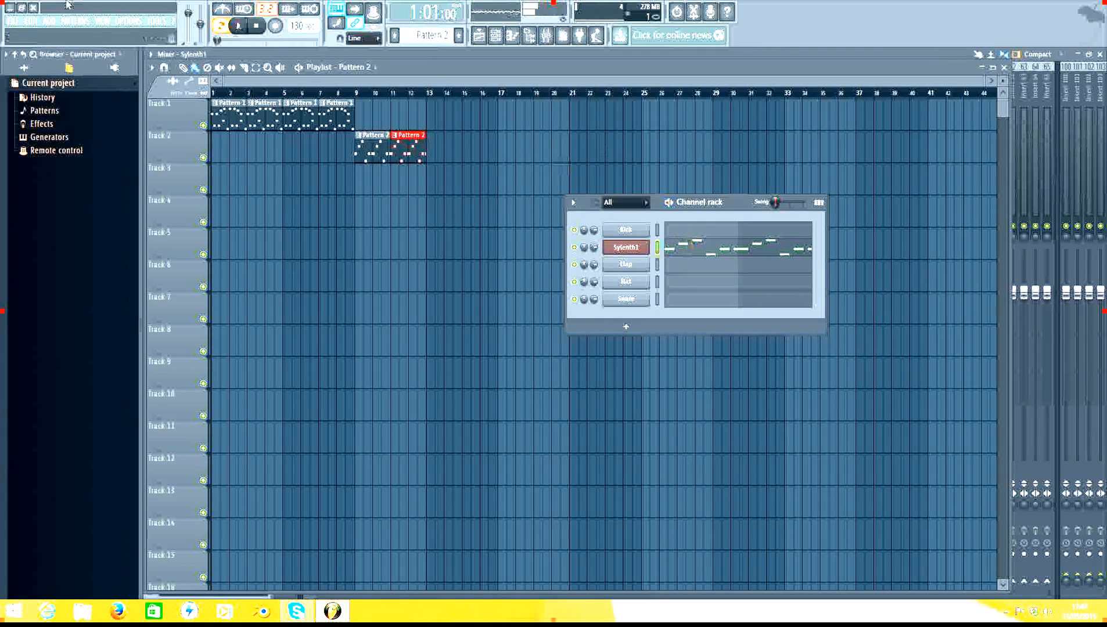
# Step: Play the song arrangement up to the Pattern 2 clips, stop it, and move the channel rack slightly closer to the clips
pyautogui.press('space')
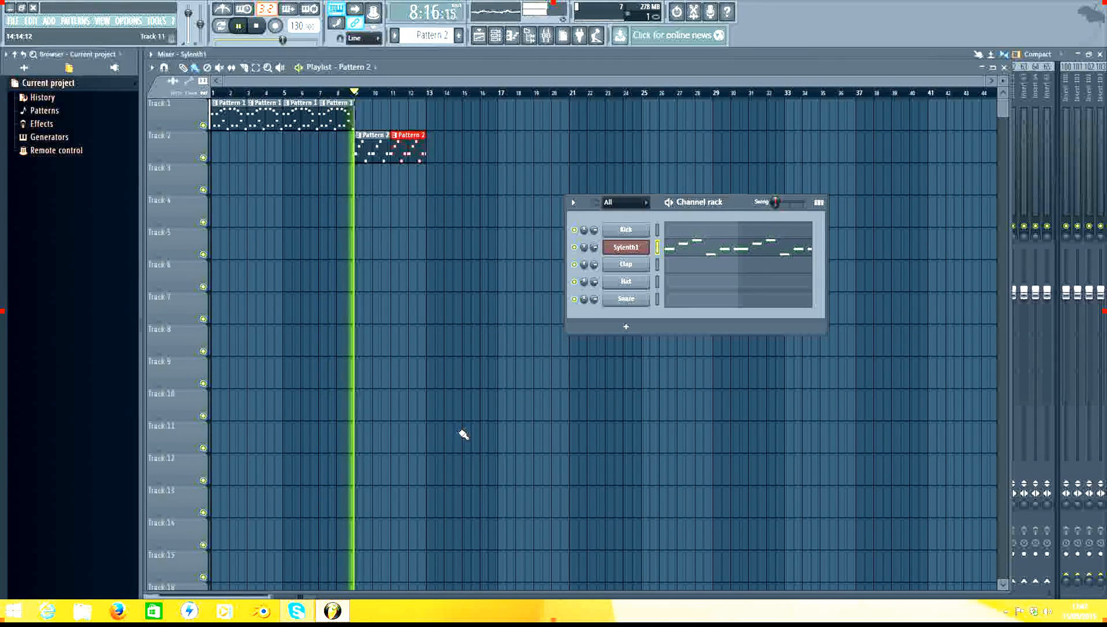
pyautogui.press('space')
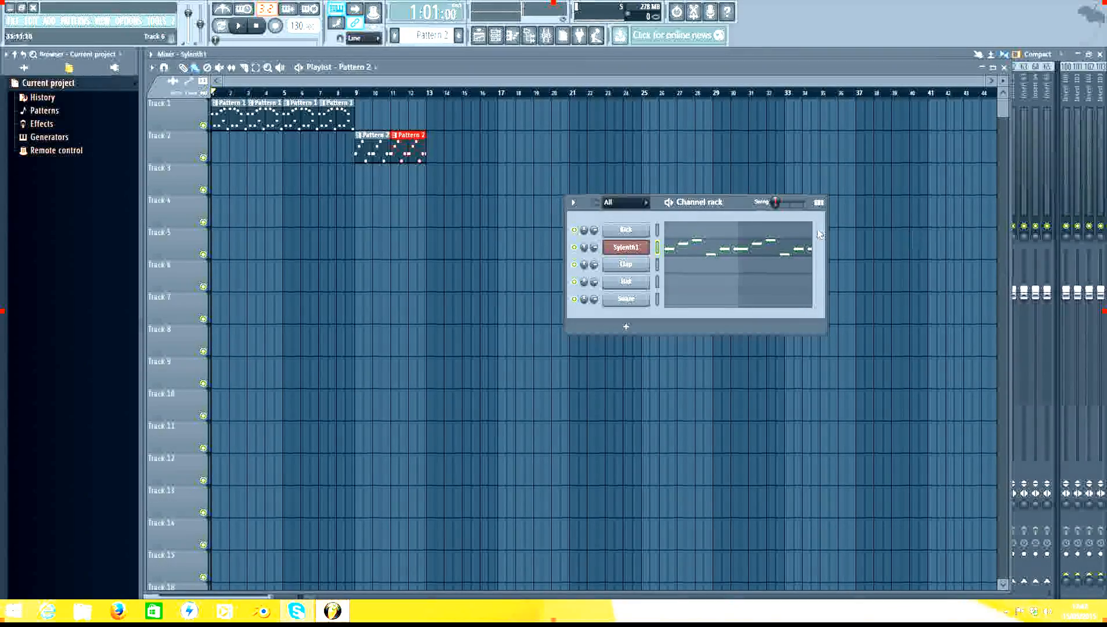
pyautogui.moveTo(729, 202); pyautogui.dragTo(659, 177)
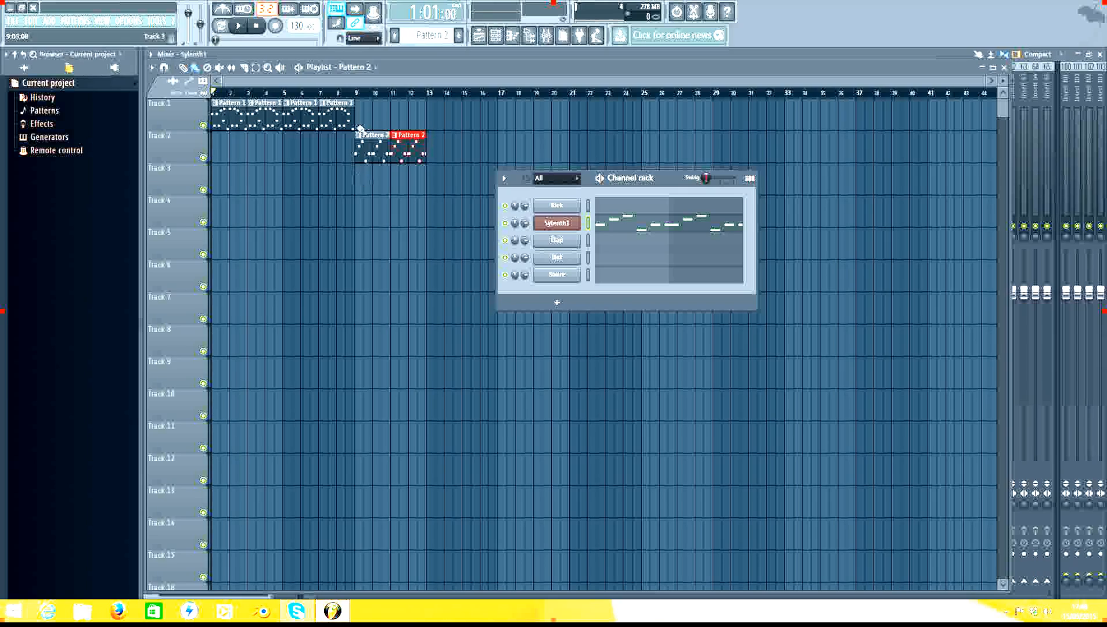
# Step: Paint five Pattern 1 clips on Track 3 and five Pattern 2 clips on Track 4 from bar 1, and show the channel rack
pyautogui.click(458, 36)
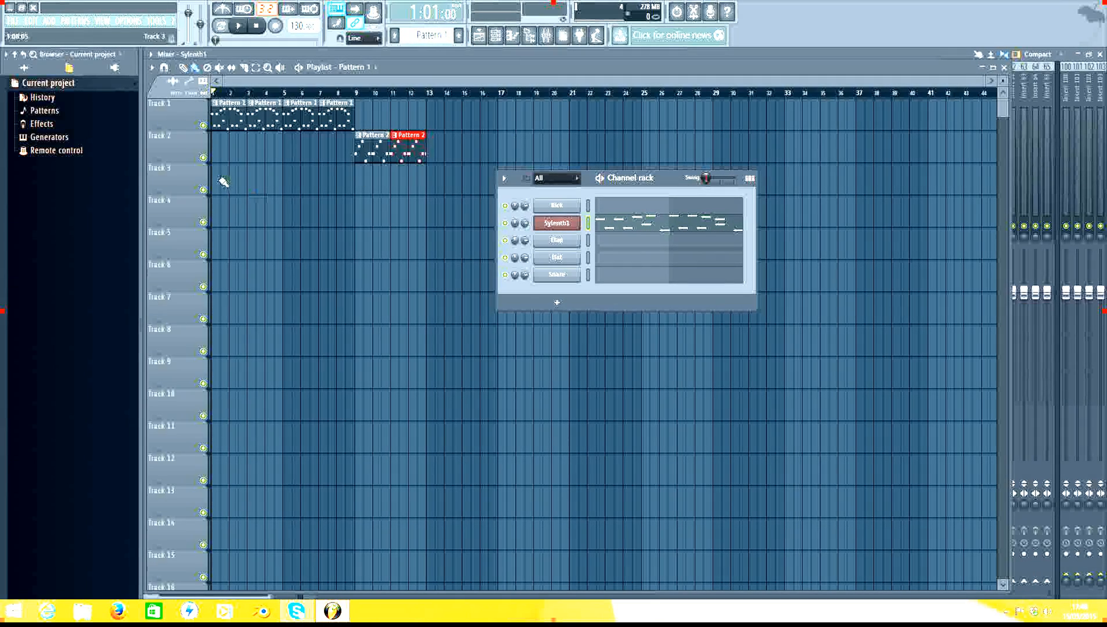
pyautogui.moveTo(218, 182); pyautogui.dragTo(363, 181)
pyautogui.scroll(1, 437, 39)
pyautogui.moveTo(217, 214); pyautogui.dragTo(367, 223)
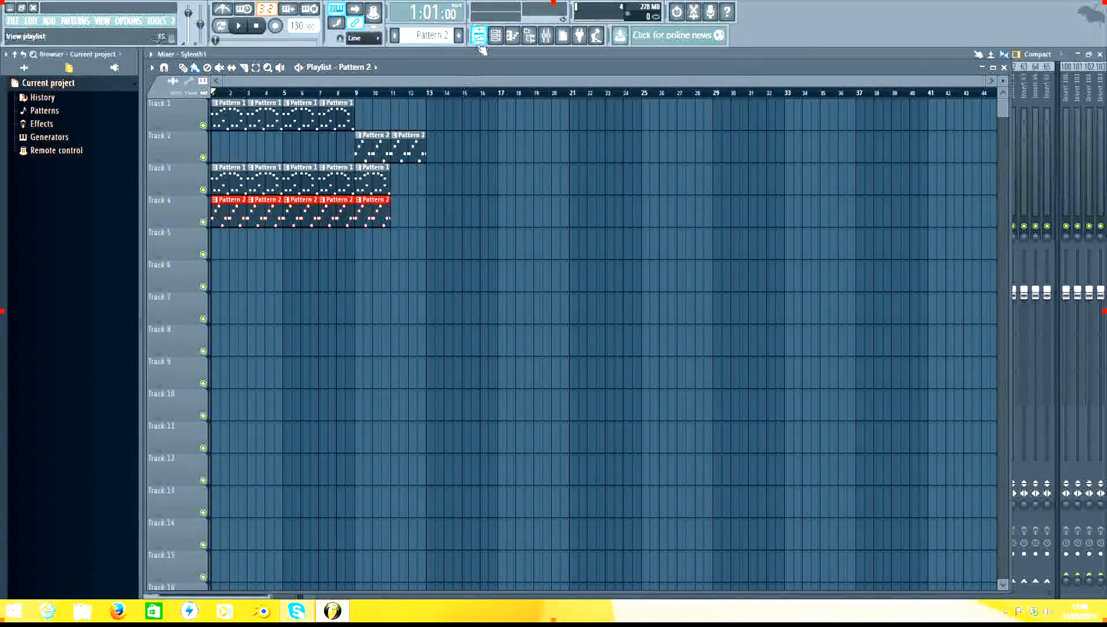
pyautogui.click(495, 34)
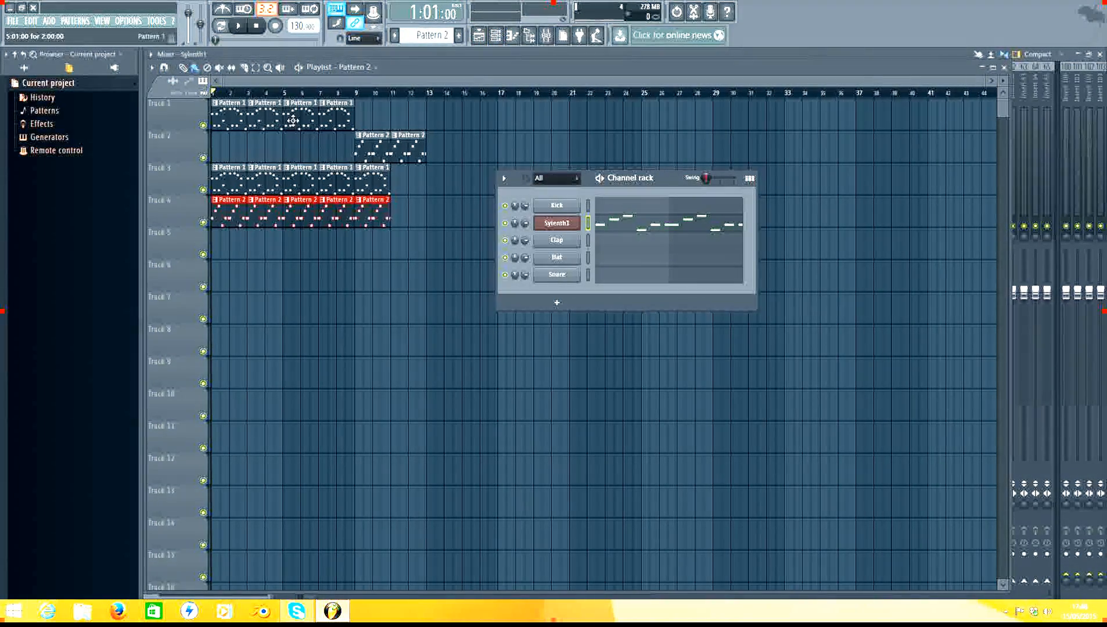
pyautogui.moveTo(668, 212); pyautogui.dragTo(691, 182)
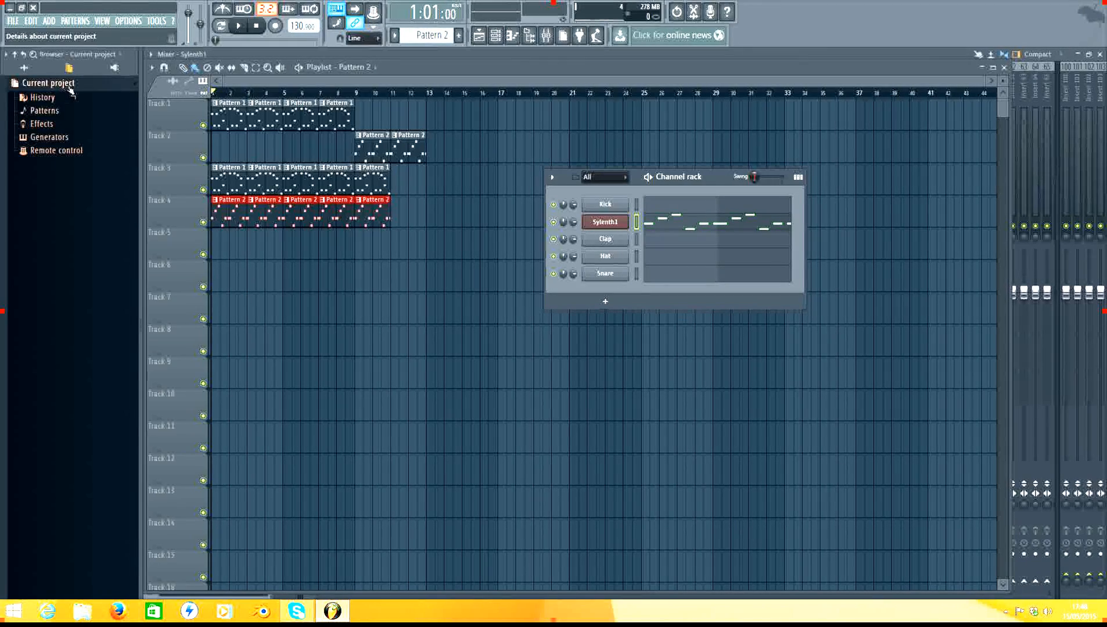
# Step: Show all browser content and examine the installed VST generators in the plugin database
pyautogui.click(31, 83)
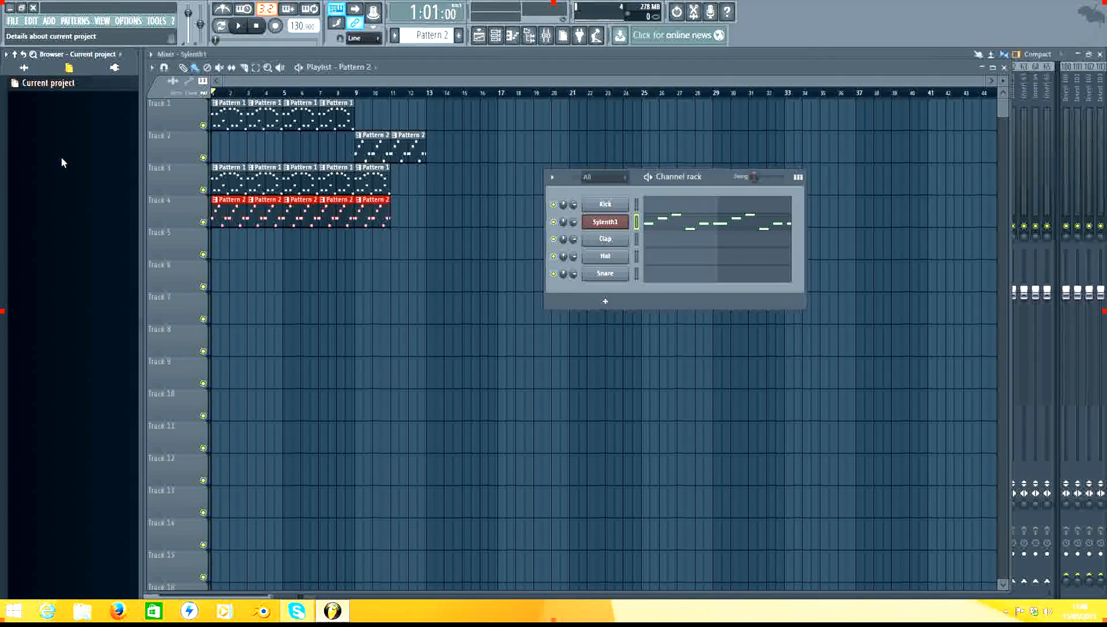
pyautogui.click(50, 71)
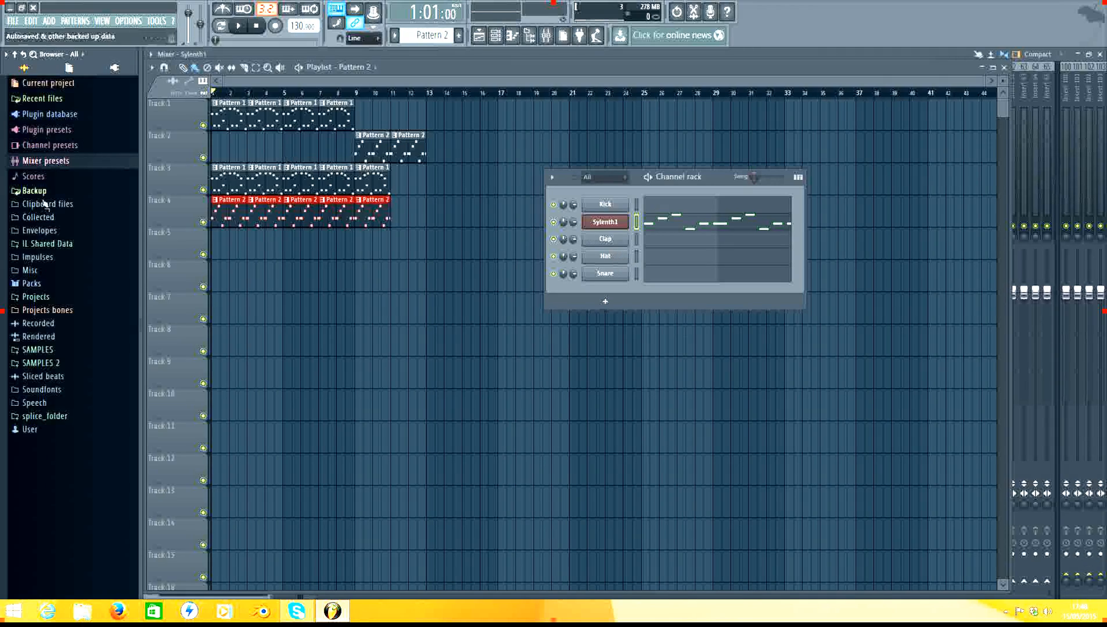
pyautogui.click(50, 114)
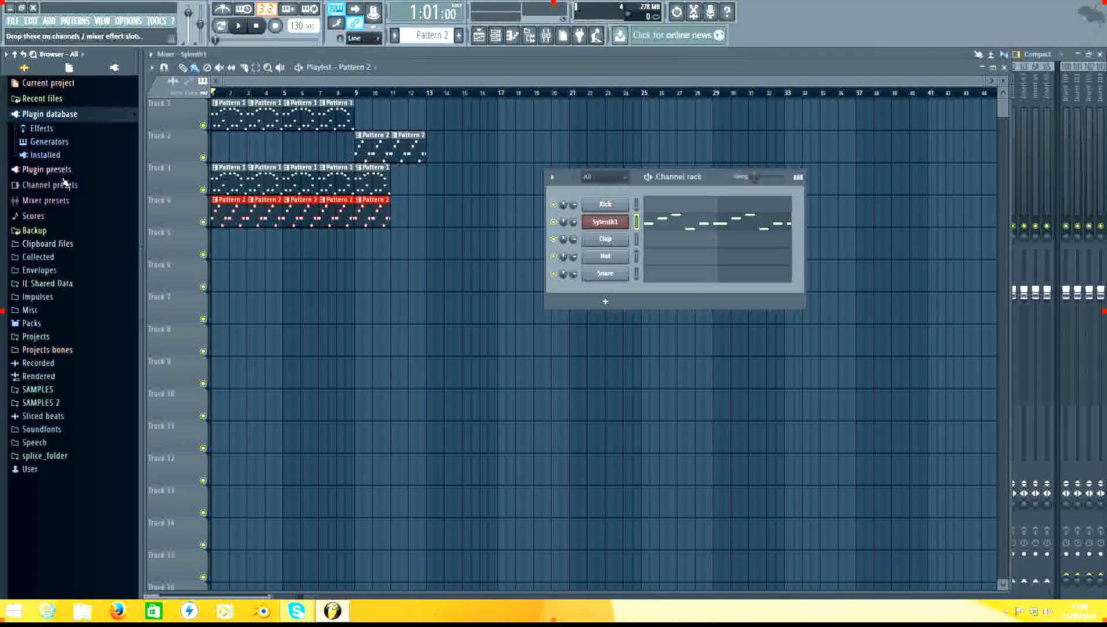
pyautogui.click(51, 155)
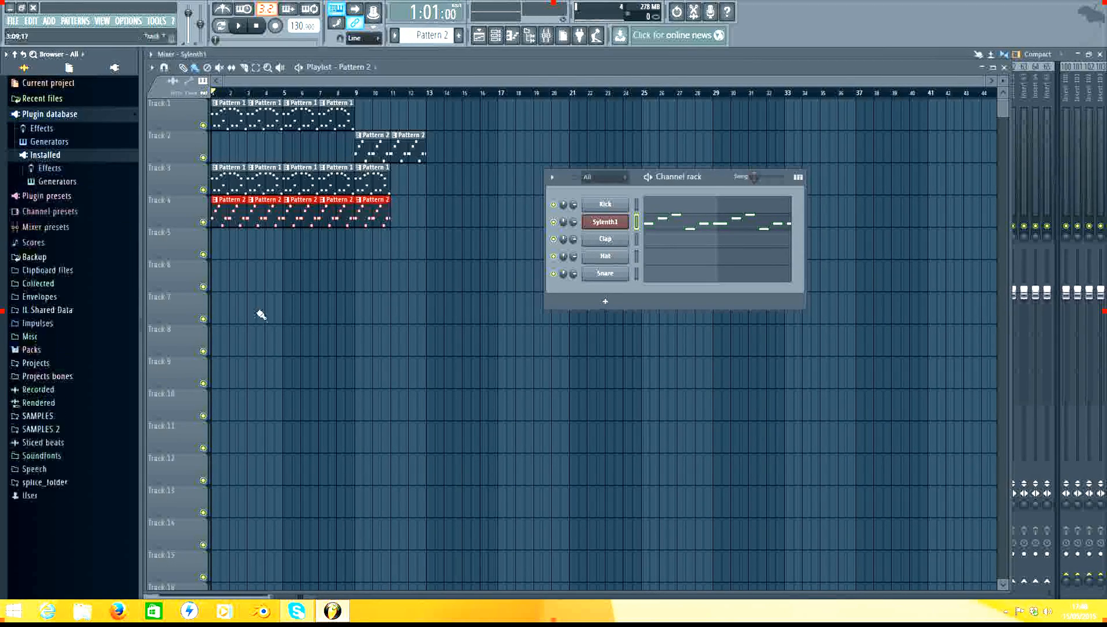
pyautogui.click(51, 181)
pyautogui.click(44, 223)
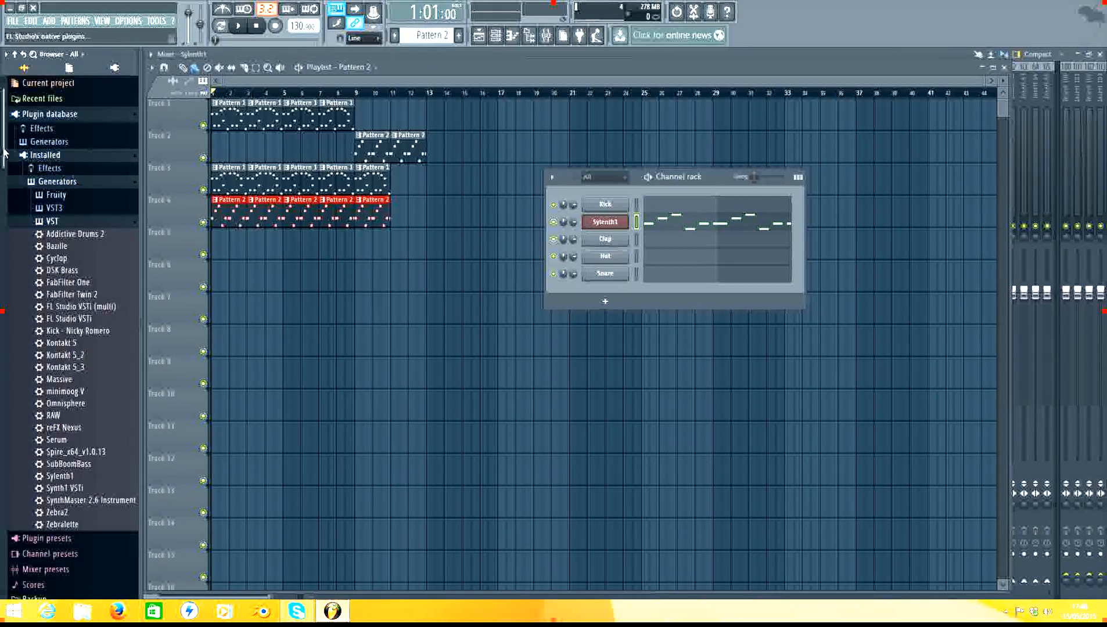
# Step: Look through the installed VST effects in the plugin database
pyautogui.click(73, 171)
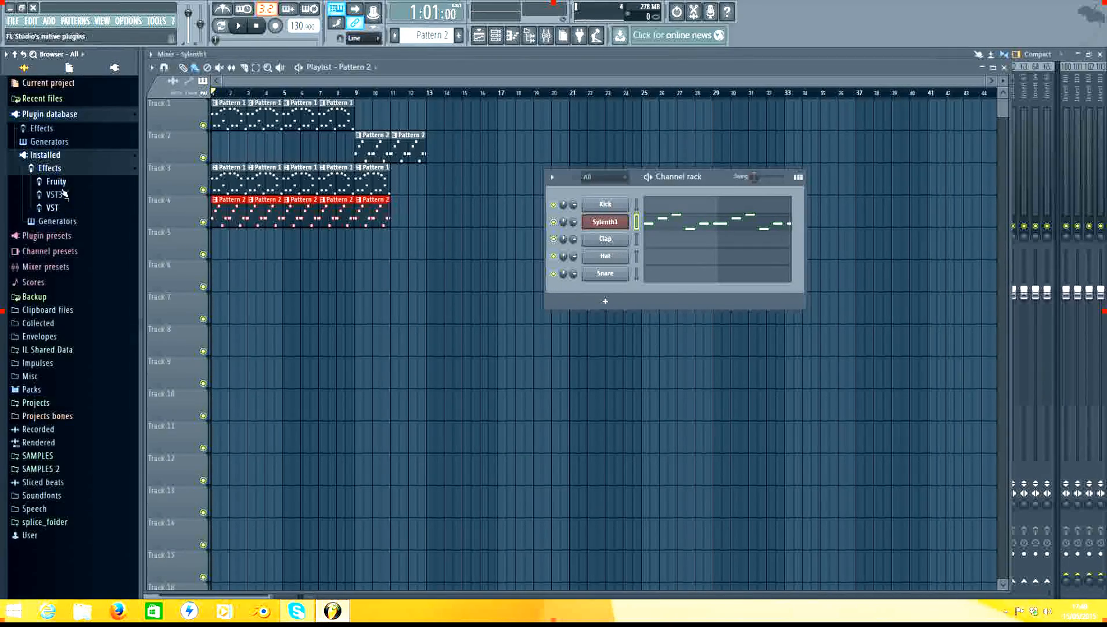
pyautogui.click(52, 208)
pyautogui.scroll(-15, 86, 305)
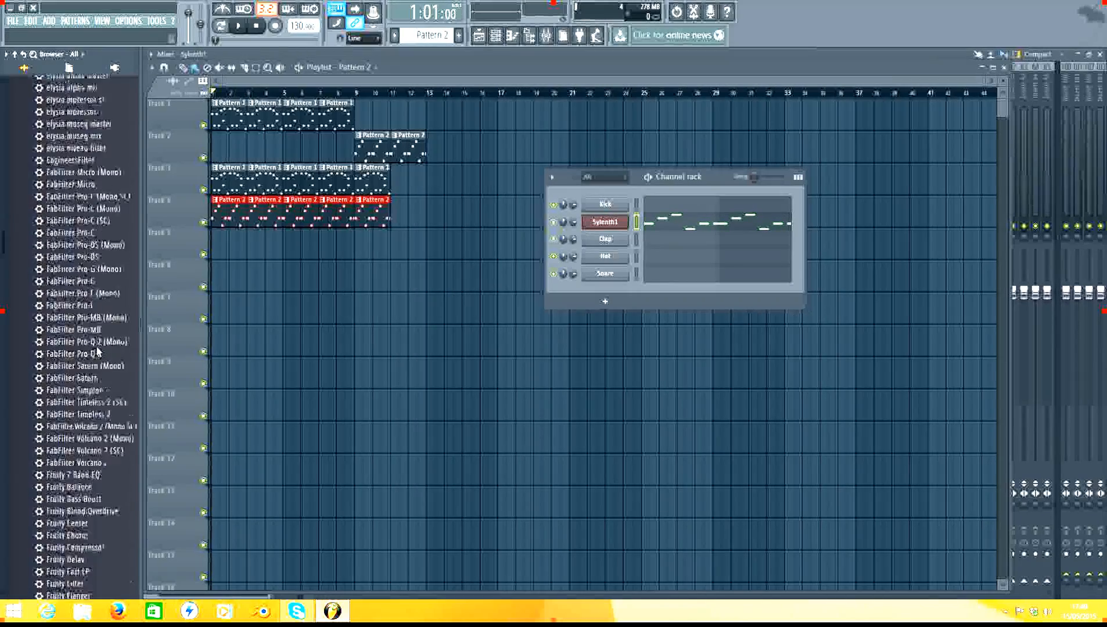
pyautogui.scroll(15, 93, 360)
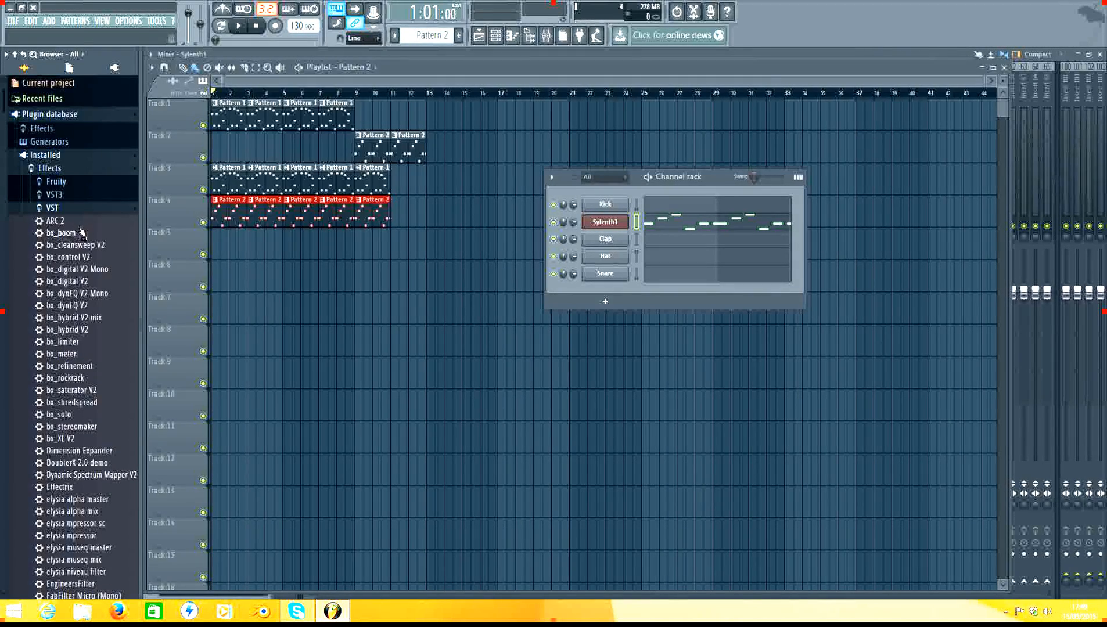
# Step: Add the Massive VST generator from the installed plugins as a new channel in the channel rack
pyautogui.click(58, 169)
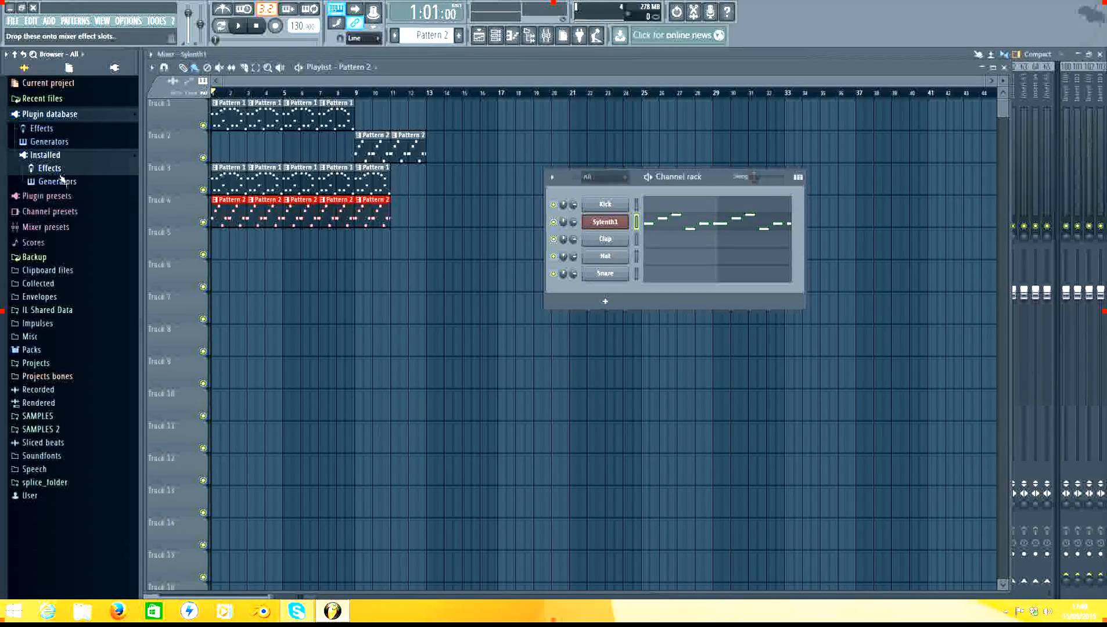
pyautogui.click(57, 182)
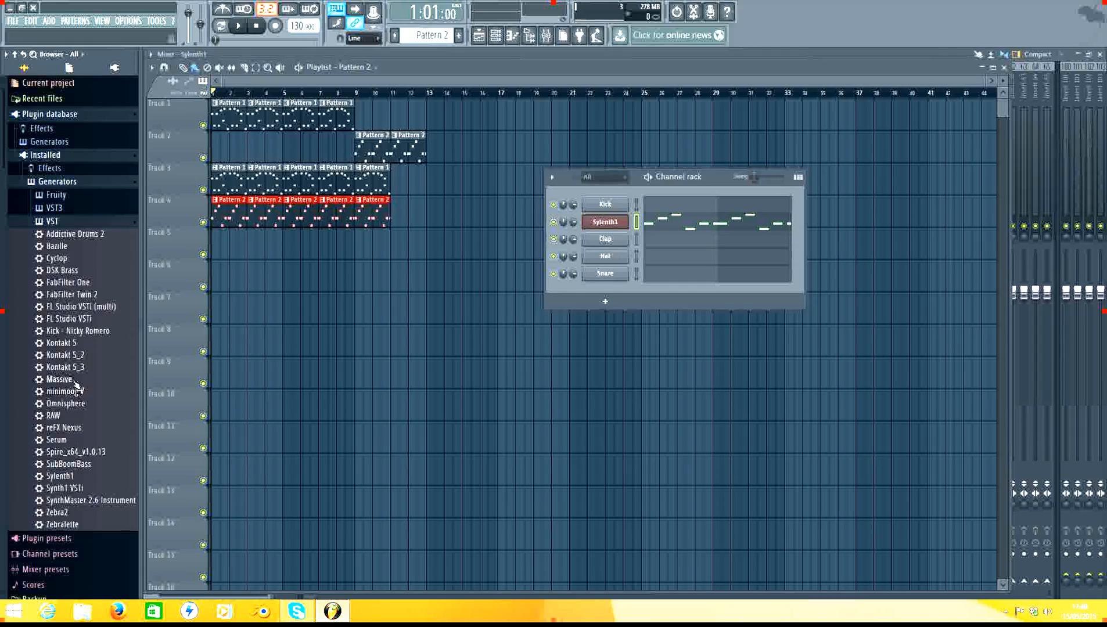
pyautogui.moveTo(69, 383); pyautogui.dragTo(620, 288)
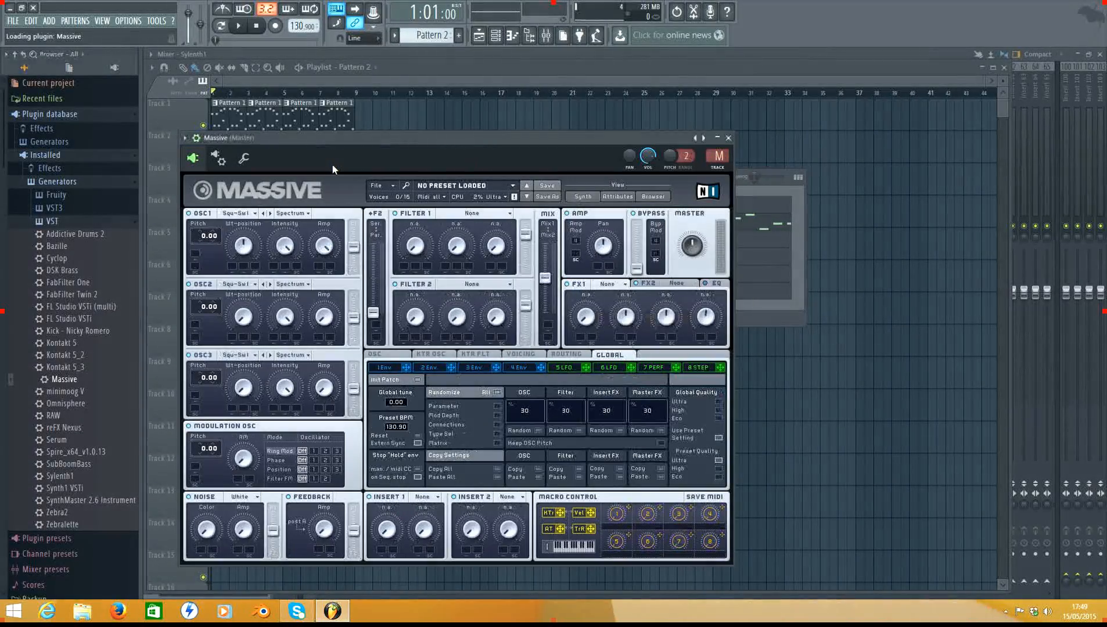
# Step: Show Massive's preset browser, load the 99 Reese (Smooth) preset, and audition it with a few notes
pyautogui.moveTo(523, 145); pyautogui.dragTo(461, 108)
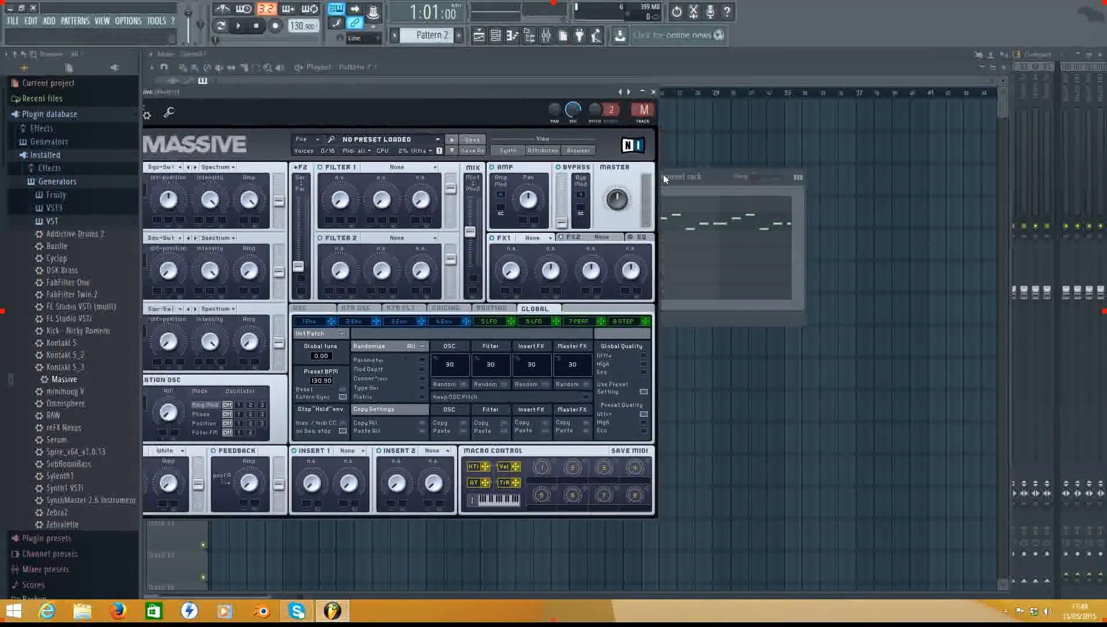
pyautogui.click(578, 150)
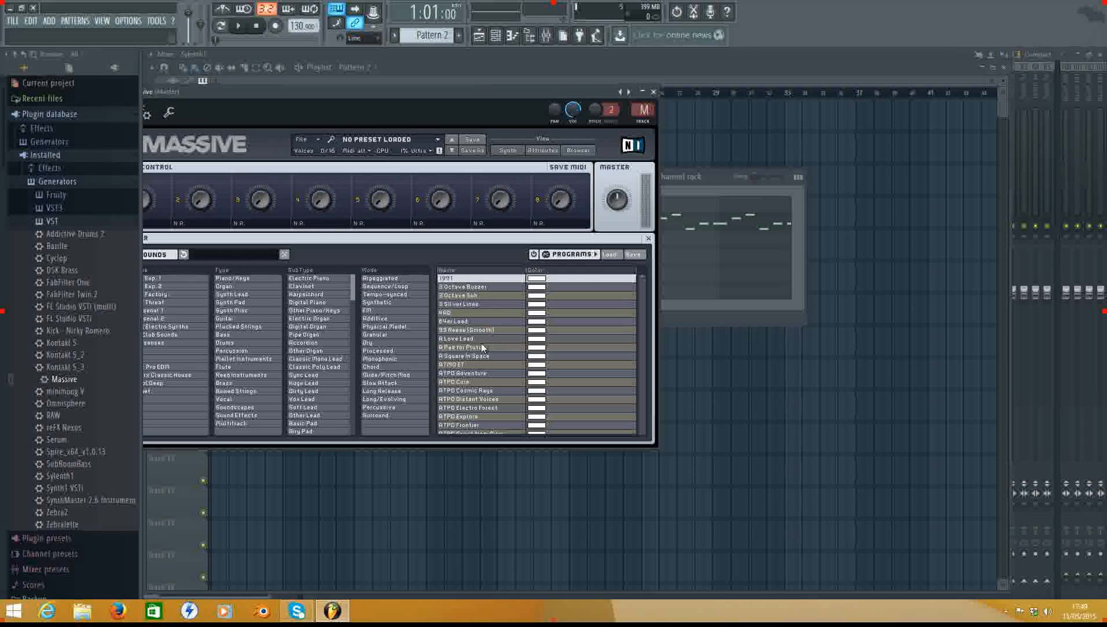
pyautogui.click(467, 330)
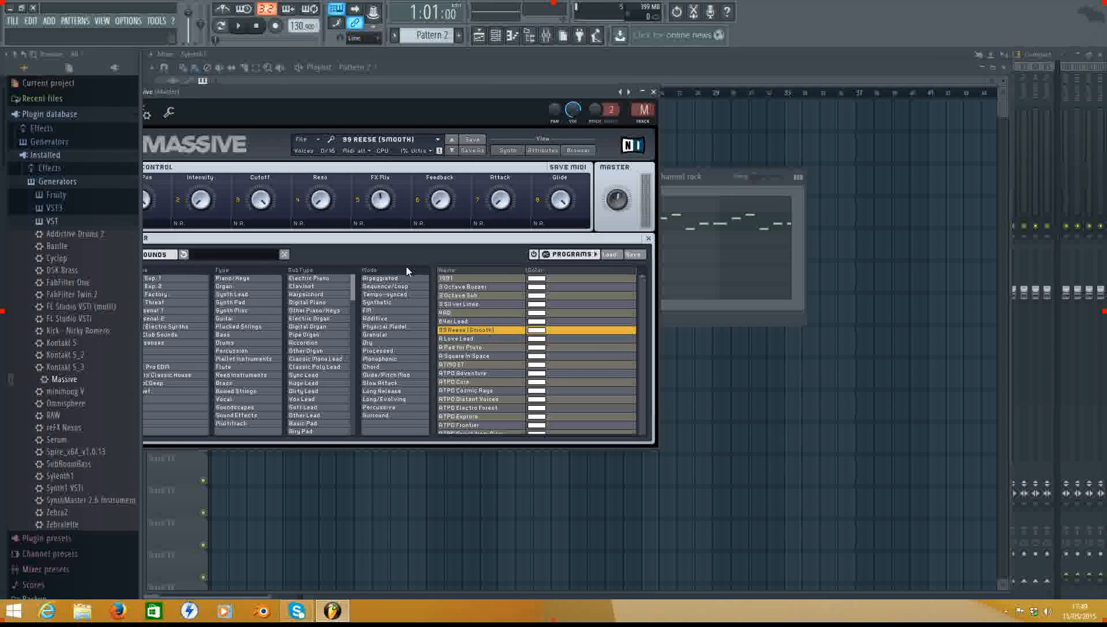
pyautogui.click(457, 90)
pyautogui.press('h')
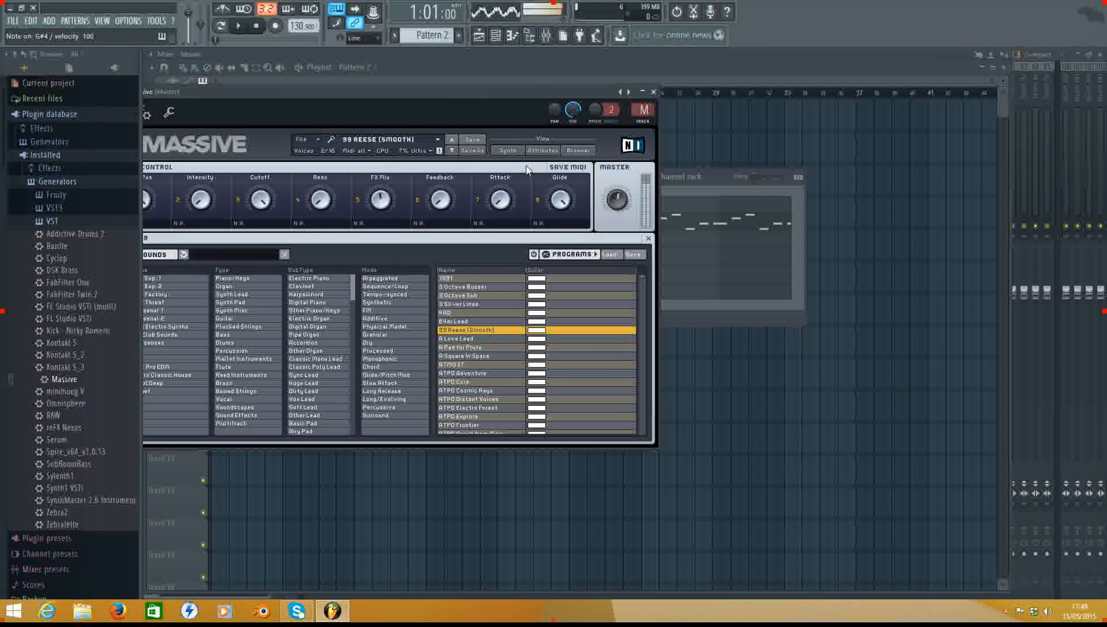
pyautogui.press('s')
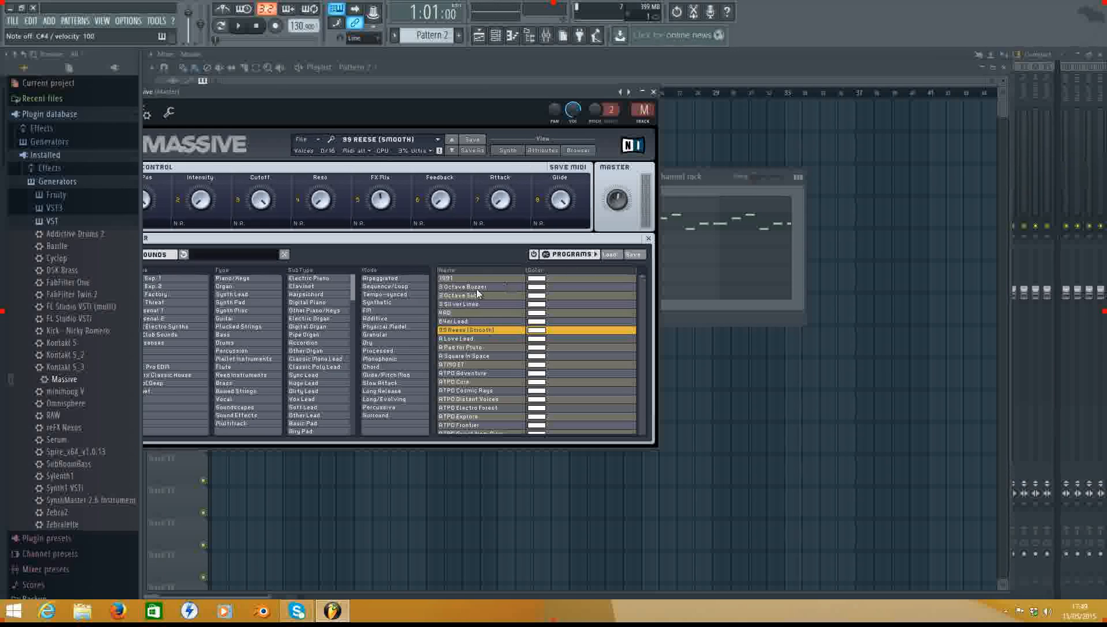
# Step: Load the A Love Lead preset in Massive and audition it with a few notes
pyautogui.doubleClick(461, 339)
pyautogui.click(502, 89)
pyautogui.press('j')
pyautogui.press('d')
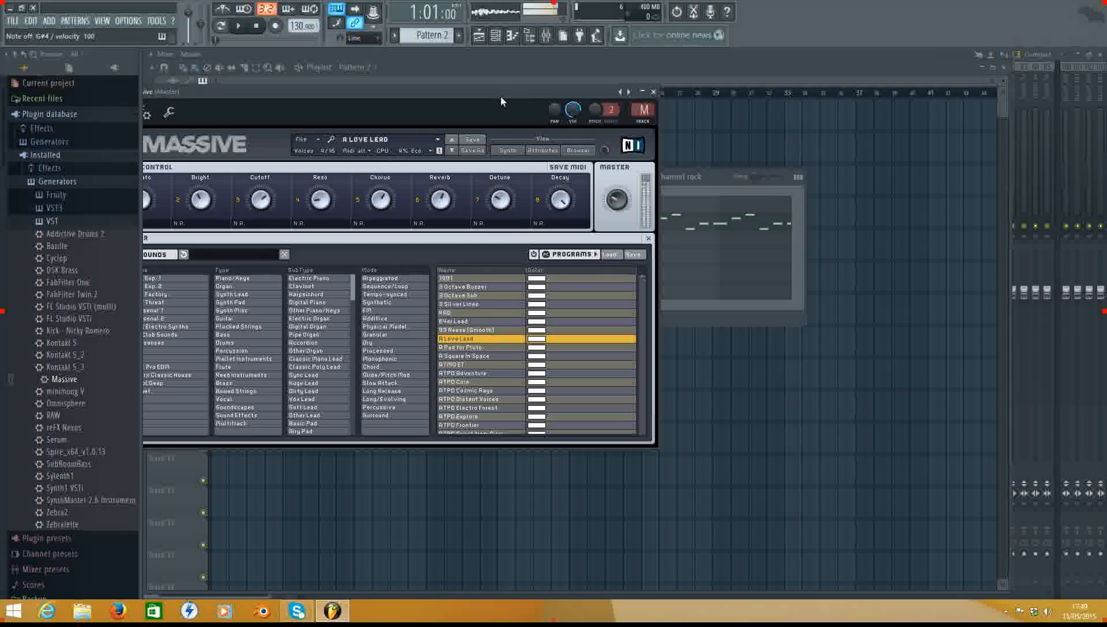
# Step: Move the Massive window below the channel rack and switch to the empty Pattern 3
pyautogui.moveTo(501, 98); pyautogui.dragTo(613, 373)
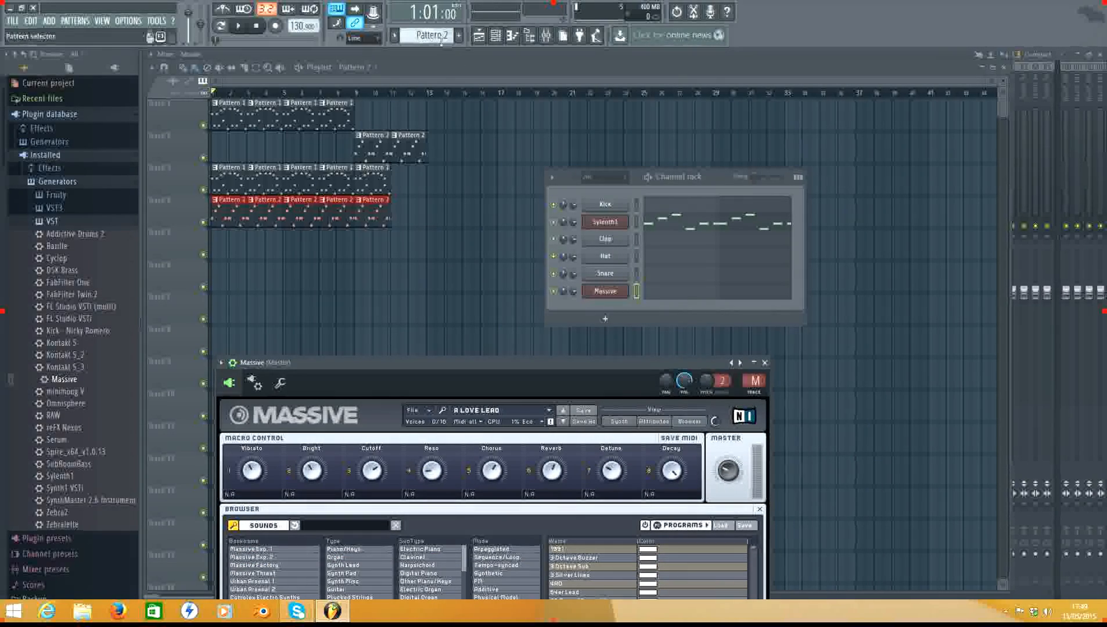
pyautogui.moveTo(518, 368); pyautogui.dragTo(630, 360)
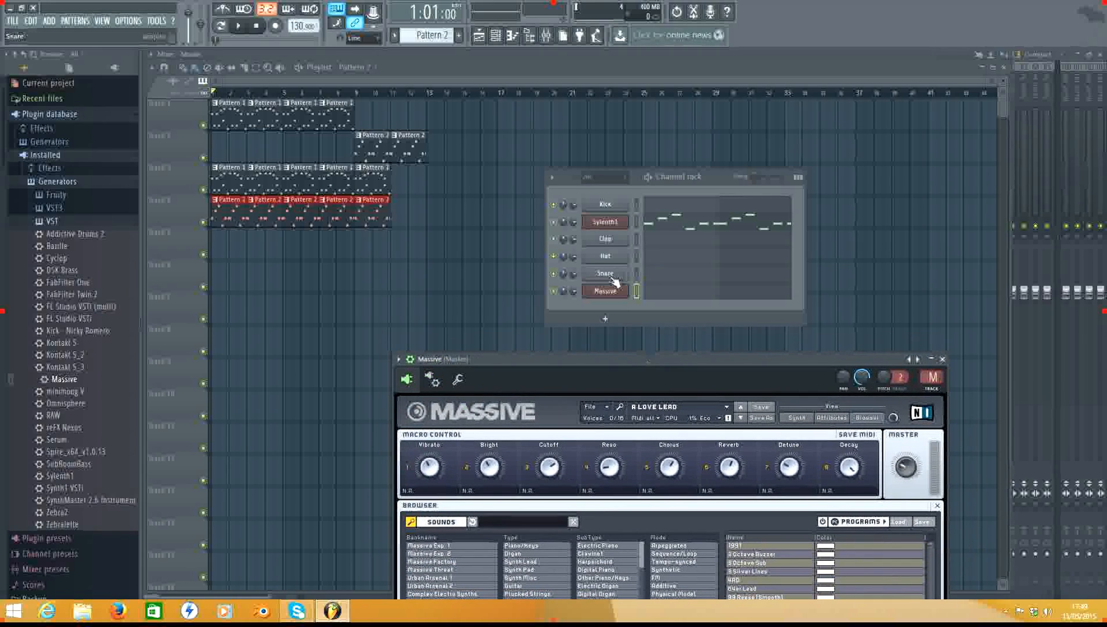
pyautogui.moveTo(708, 365); pyautogui.dragTo(718, 328)
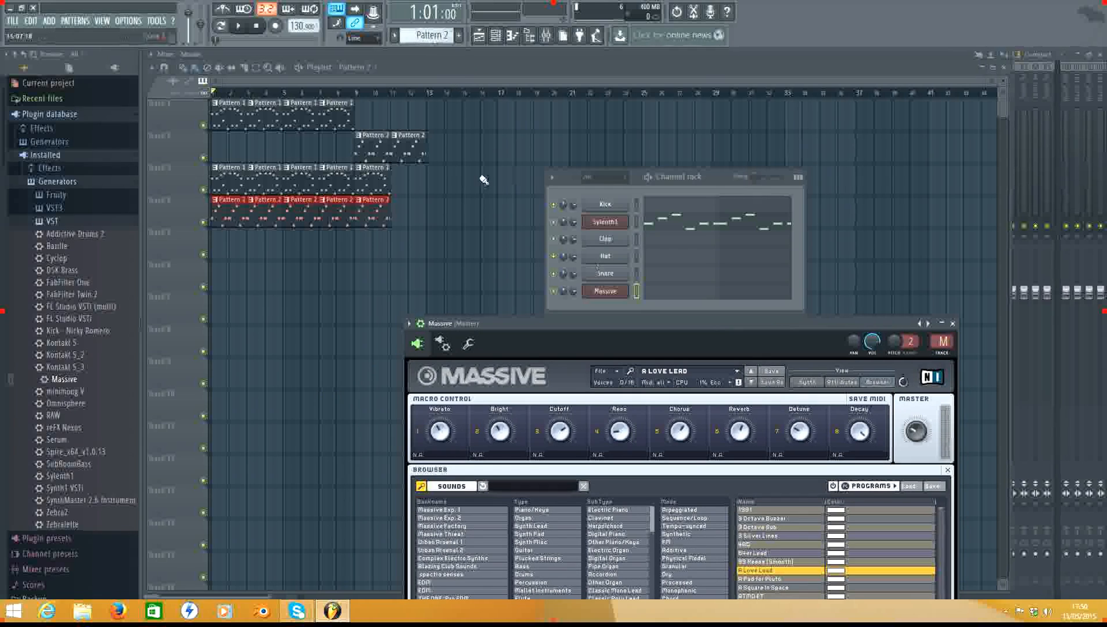
pyautogui.moveTo(422, 36); pyautogui.dragTo(422, 31)
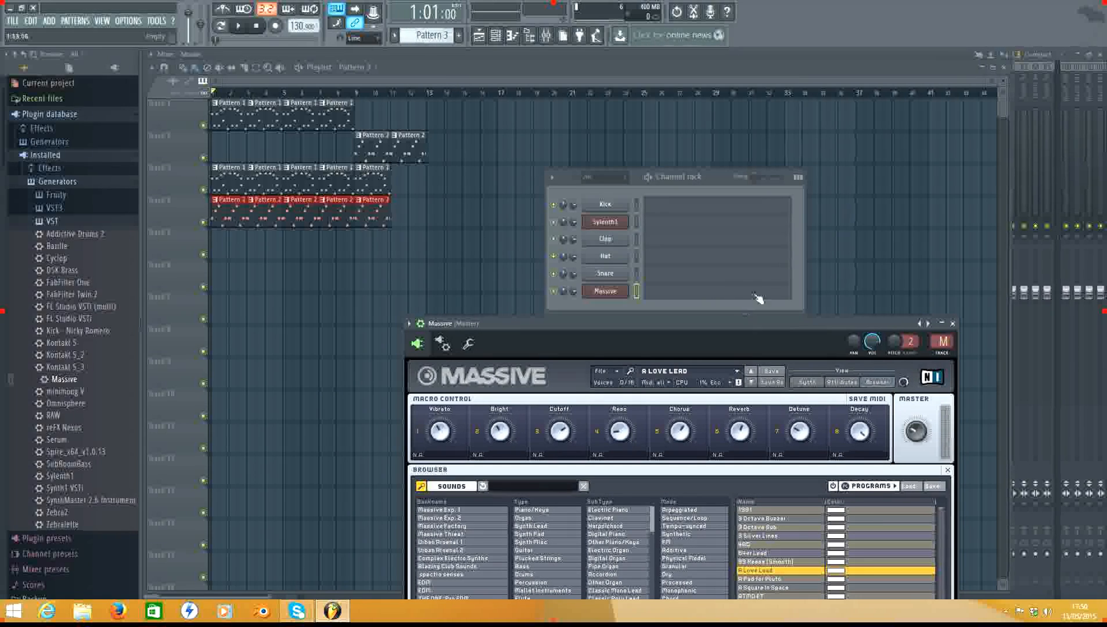
# Step: Draw nine scattered one-step notes in bar 1 of Massive's piano roll for Pattern 3, between steps 4 and 14
pyautogui.click(738, 288)
pyautogui.click(425, 213)
pyautogui.click(501, 277)
pyautogui.click(627, 323)
pyautogui.click(679, 250)
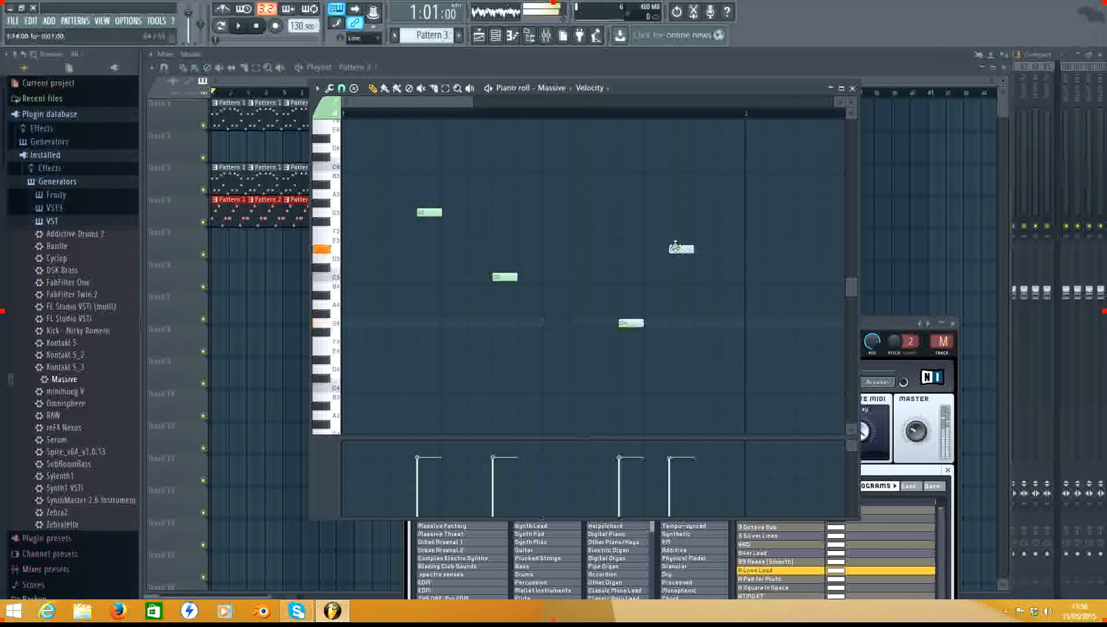
pyautogui.click(678, 323)
pyautogui.click(650, 360)
pyautogui.click(528, 351)
pyautogui.click(579, 406)
pyautogui.click(655, 240)
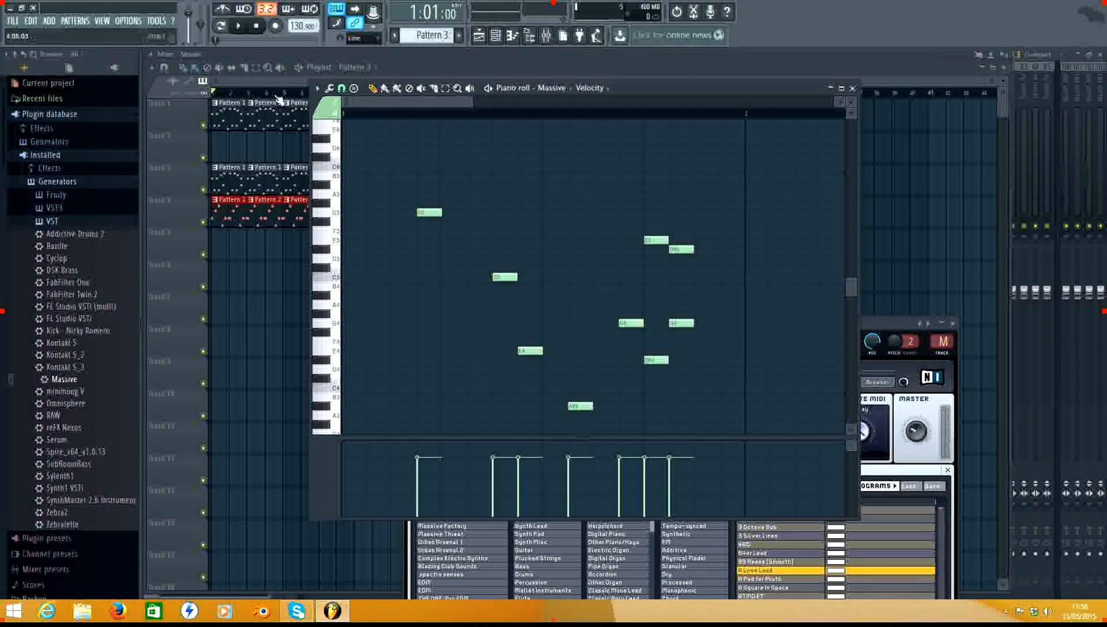
# Step: Paint a row of nine Pattern 3 clips on Track 5 from mid bar 1 to mid bar 10, and play the arrangement briefly
pyautogui.click(237, 274)
pyautogui.moveTo(222, 248); pyautogui.dragTo(361, 251)
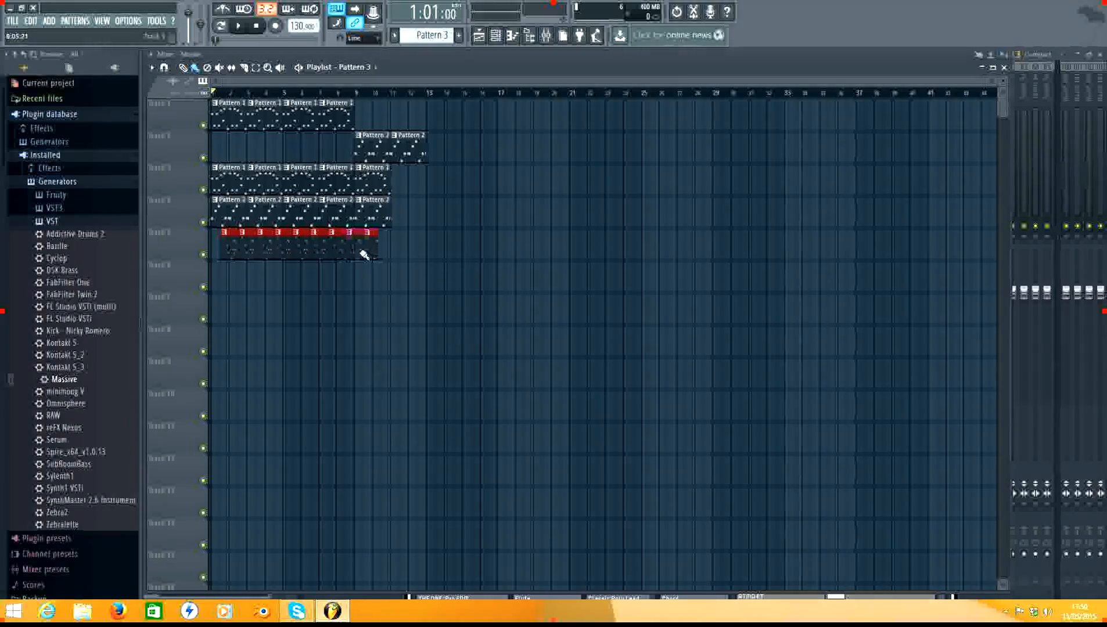
pyautogui.press('space')
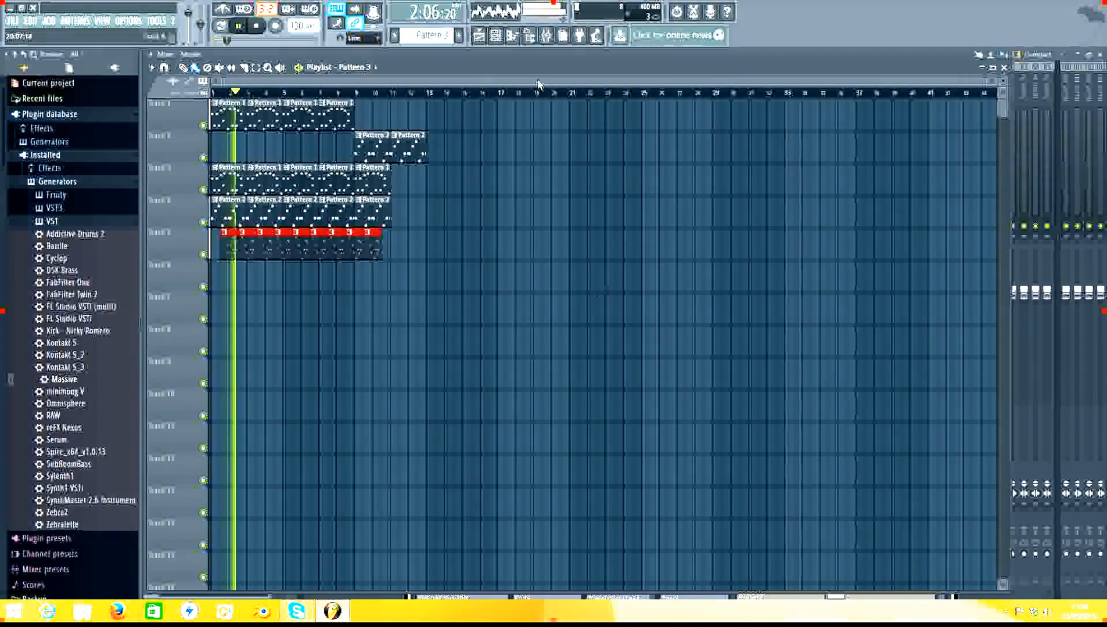
pyautogui.press('space')
# Step: Route the Massive channel to mixer track Insert 2
pyautogui.click(545, 35)
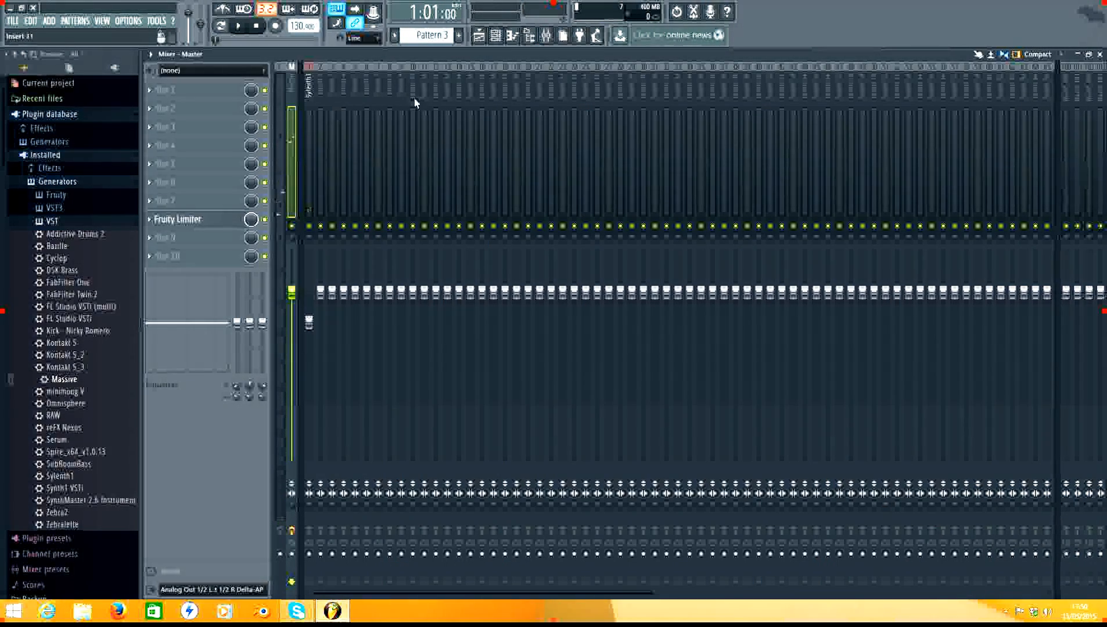
pyautogui.click(495, 38)
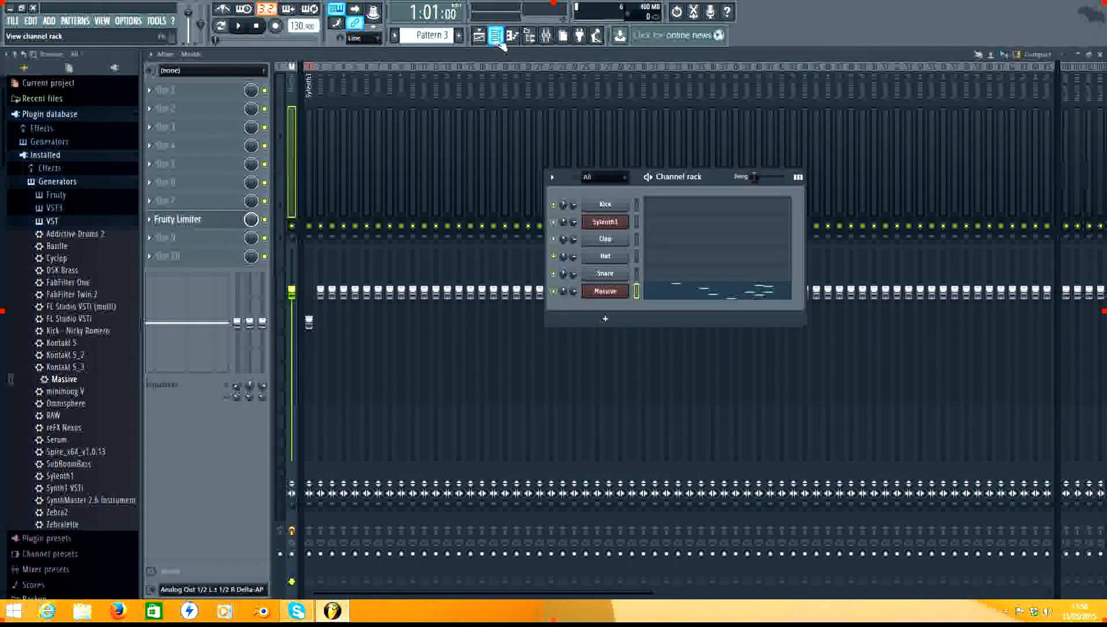
pyautogui.rightClick(614, 293)
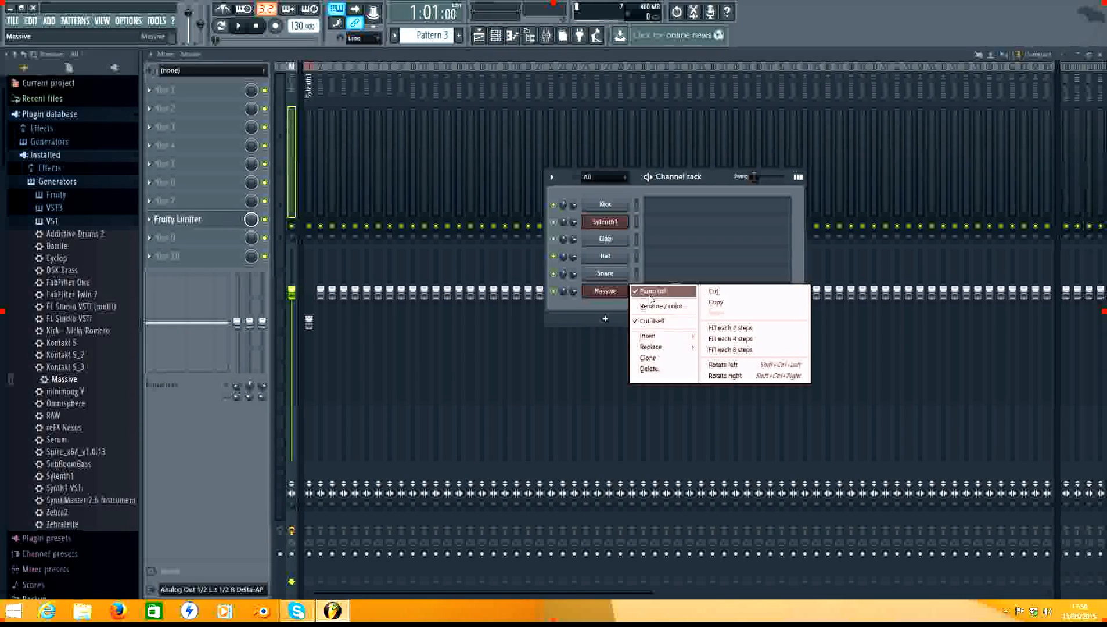
pyautogui.click(606, 292)
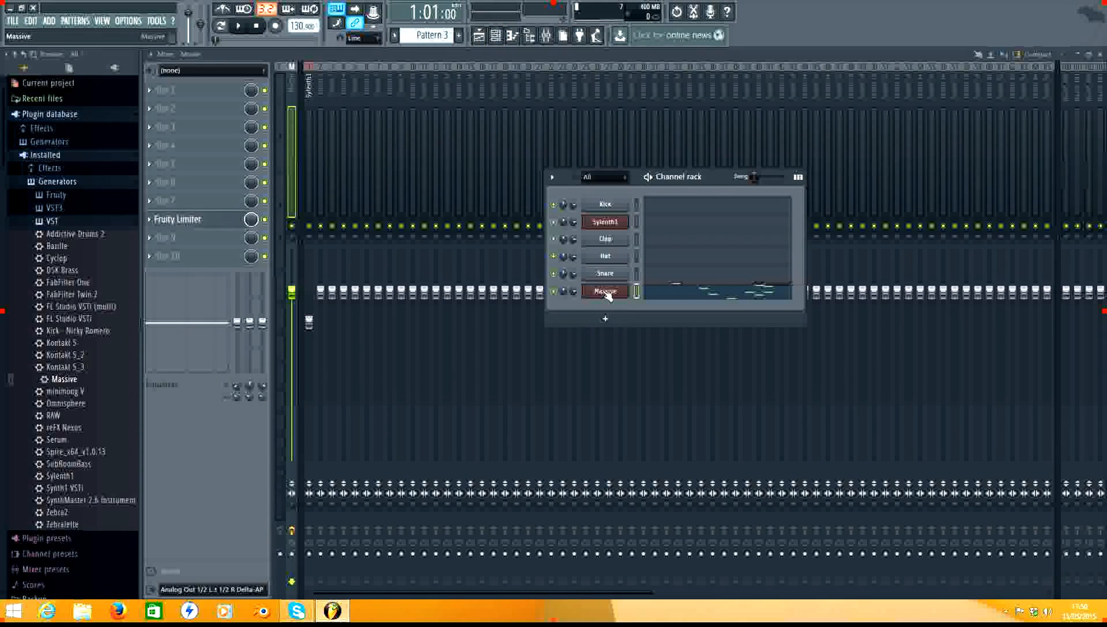
pyautogui.rightClick(317, 85)
pyautogui.moveTo(388, 134)
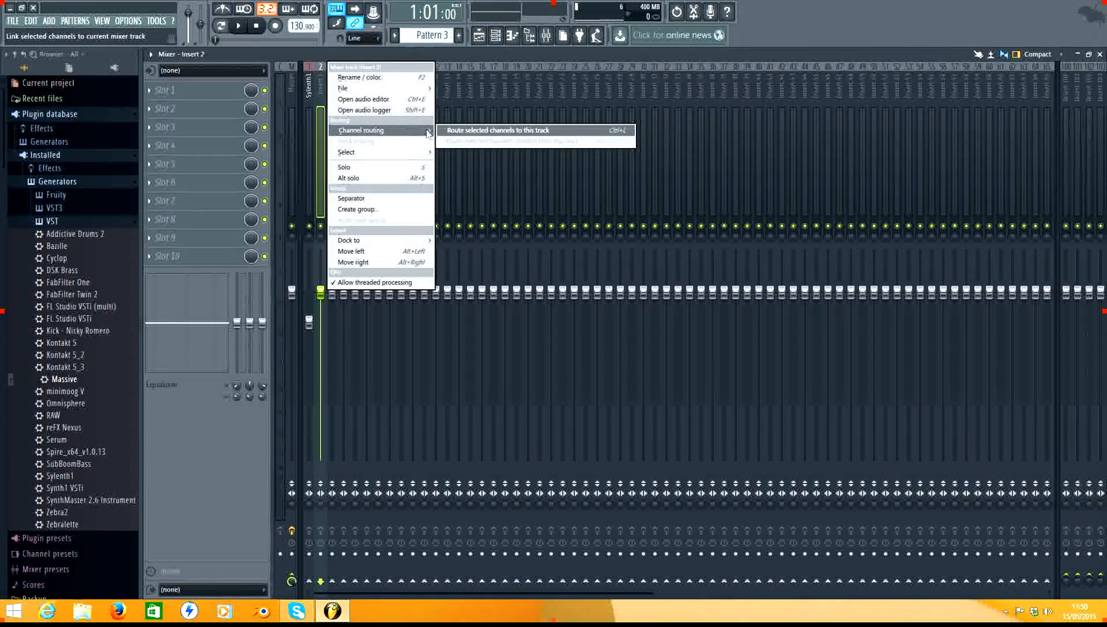
pyautogui.click(453, 130)
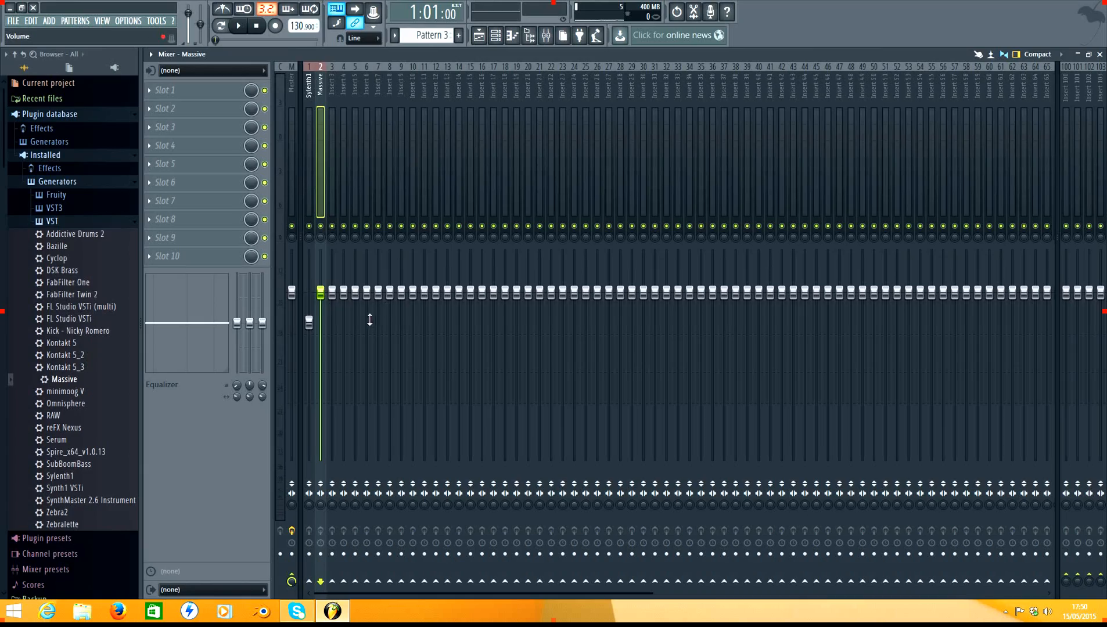
# Step: Lower the Massive mixer track's volume fader while the arrangement plays, and stop playback
pyautogui.press('space')
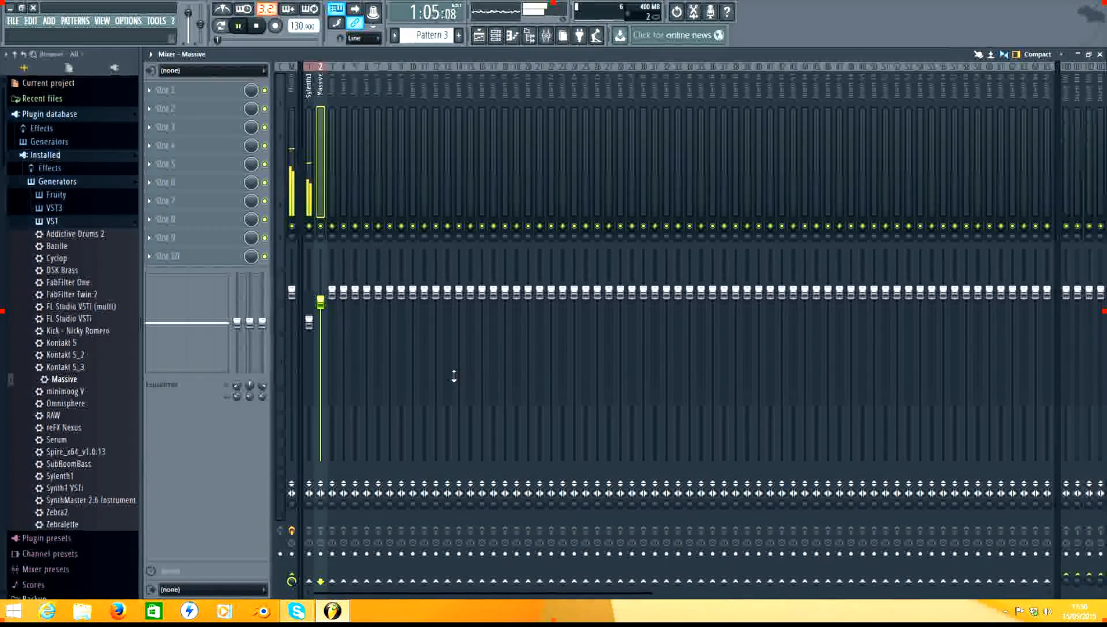
pyautogui.moveTo(320, 301); pyautogui.dragTo(320, 343)
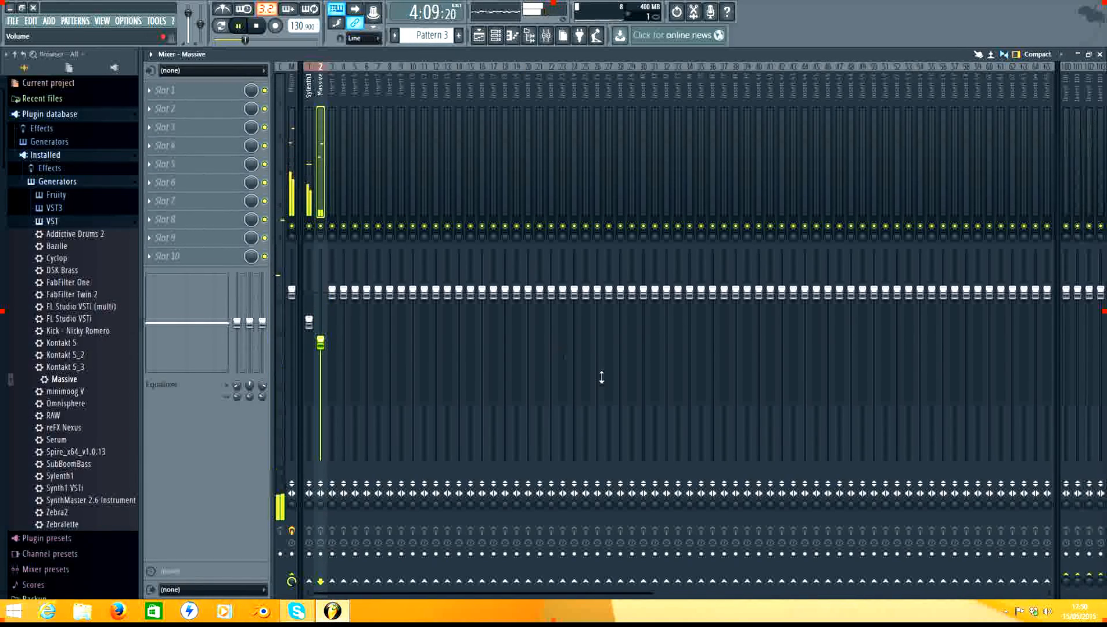
pyautogui.press('space')
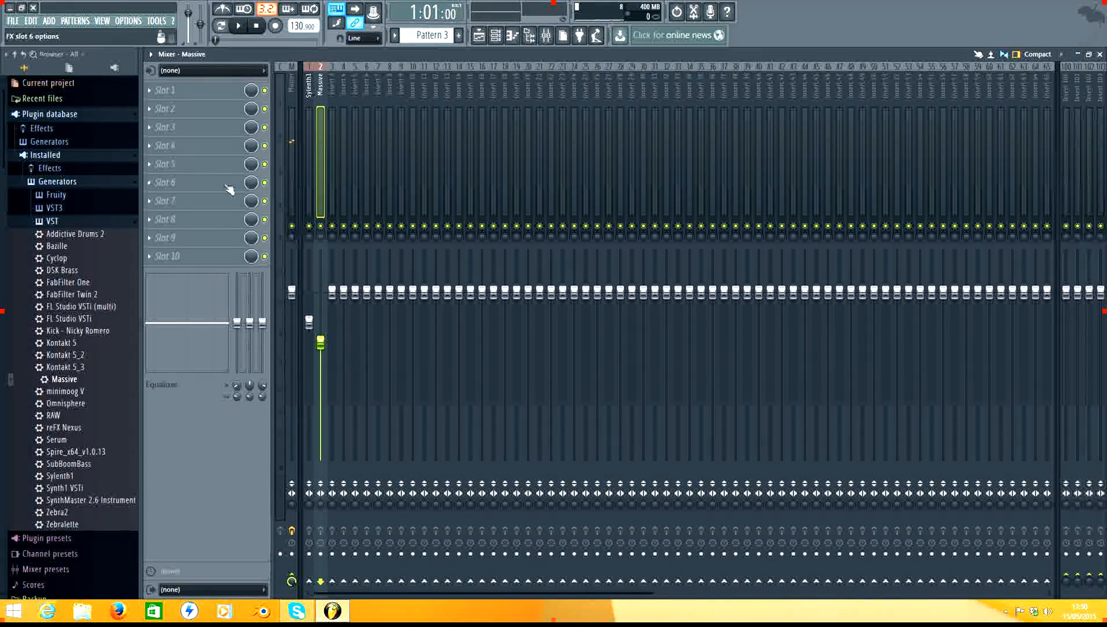
# Step: Hide the mixer and move the channel rack toward the middle of the playlist
pyautogui.click(1078, 55)
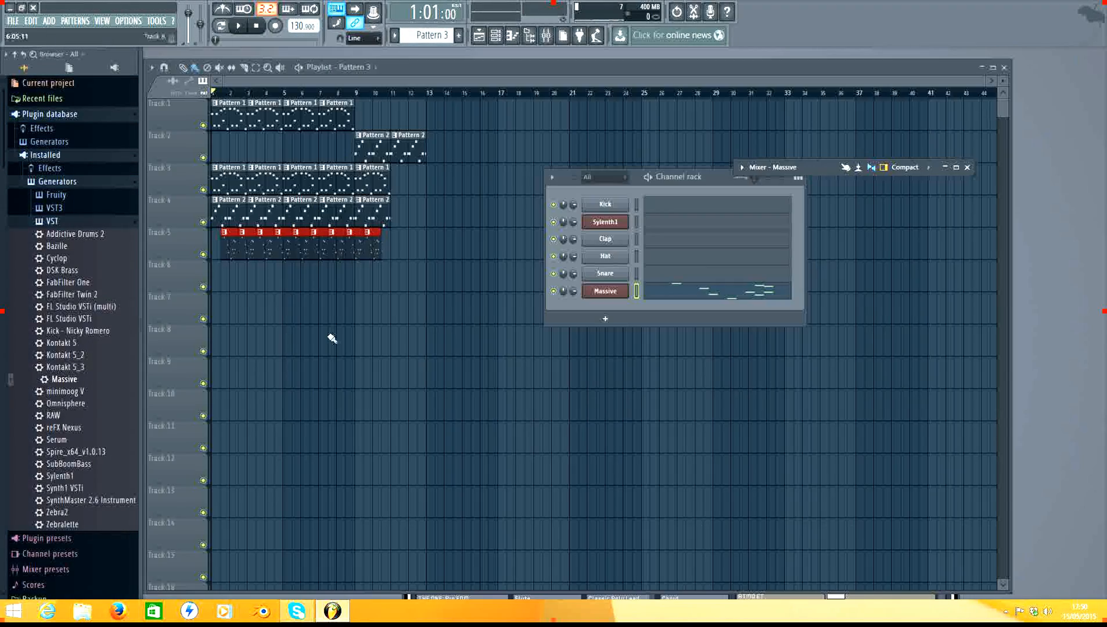
pyautogui.moveTo(680, 181); pyautogui.dragTo(619, 234)
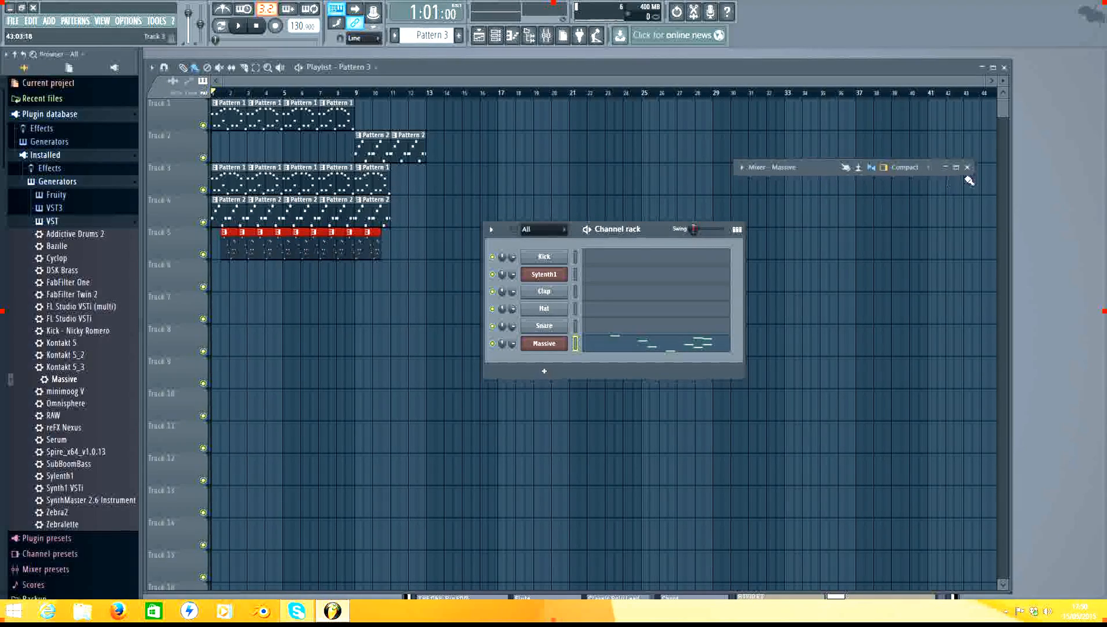
pyautogui.click(945, 167)
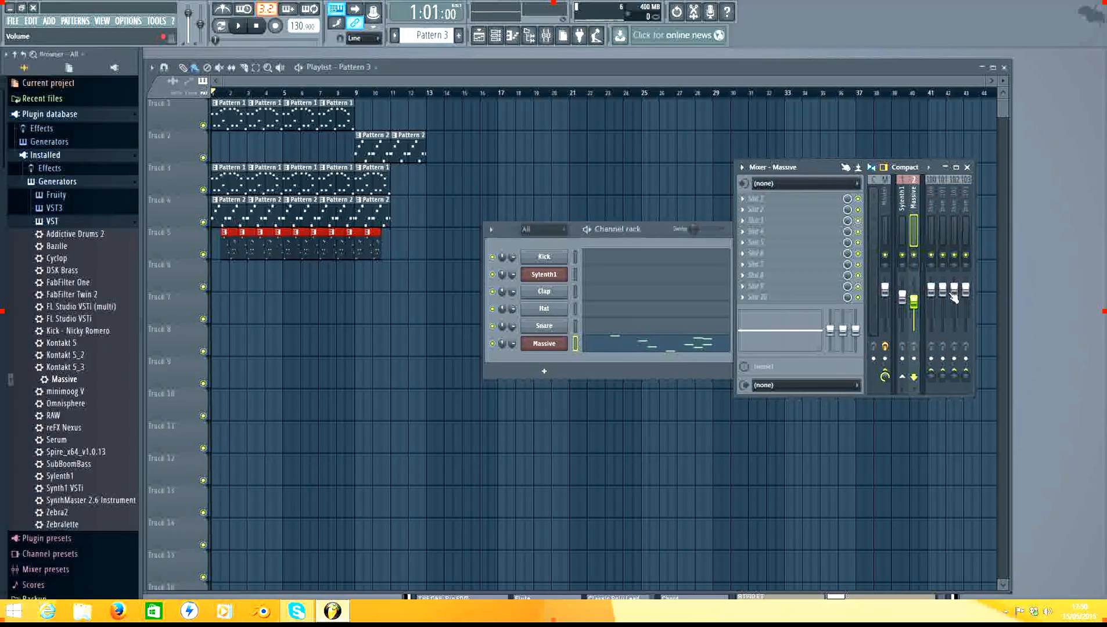
pyautogui.moveTo(816, 175); pyautogui.dragTo(667, 193)
pyautogui.click(778, 181)
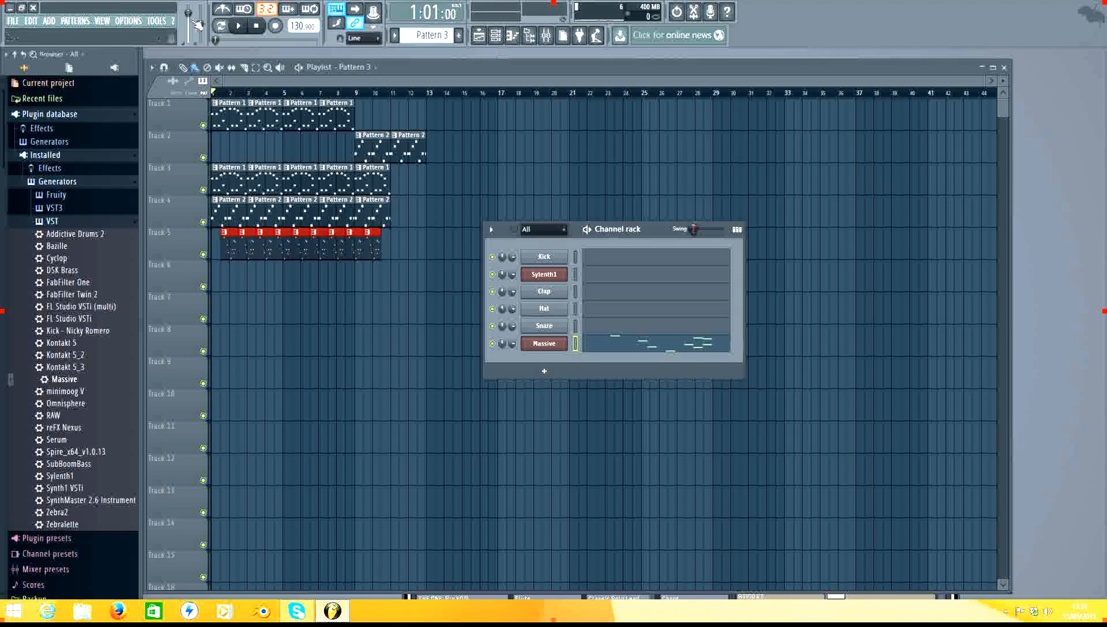
# Step: Open the recent project EDM 10.flp without saving the changes to untitled.flp
pyautogui.click(5, 21)
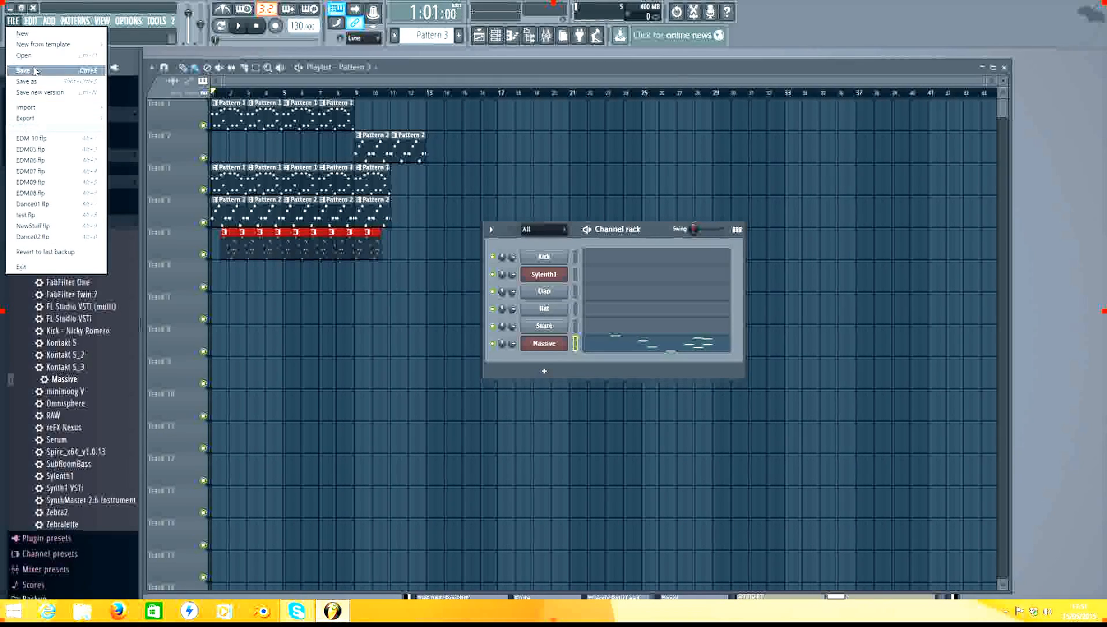
pyautogui.click(45, 141)
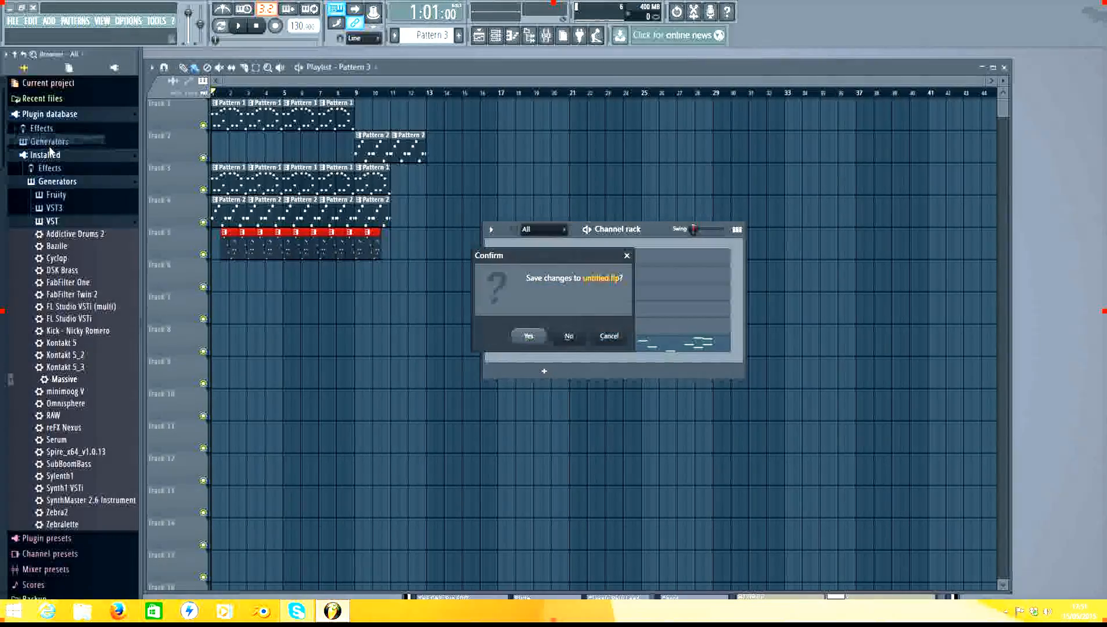
pyautogui.click(570, 333)
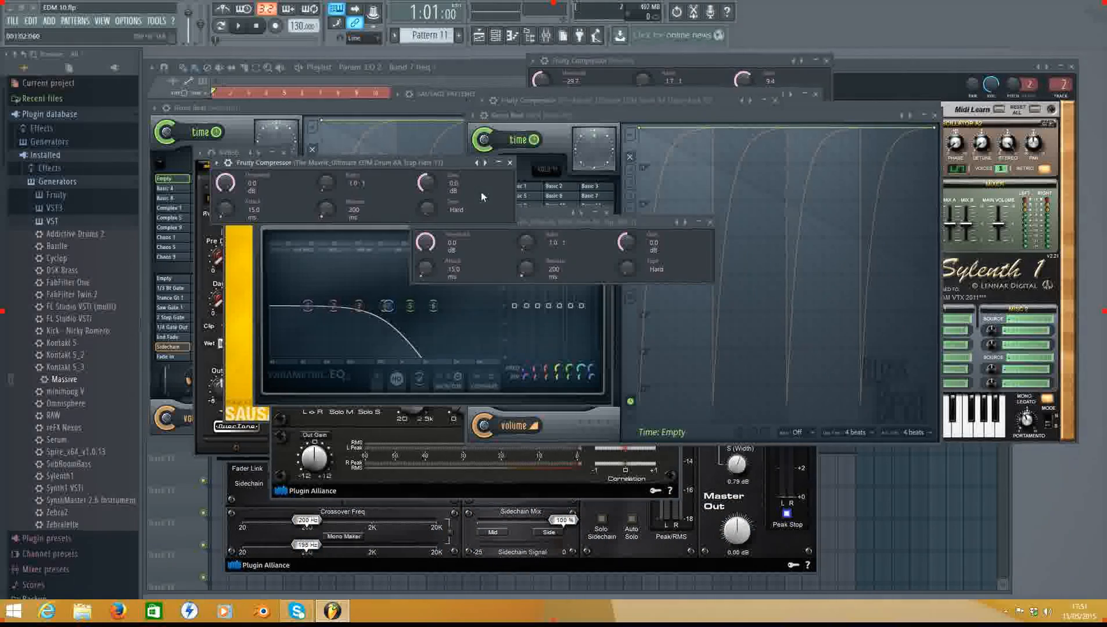
# Step: Close the front plugin windows, including Parametric EQ 2, bx_stereomaker, Sylenth1, the front Gross Beat and the Fruity Compressors over them
pyautogui.click(711, 225)
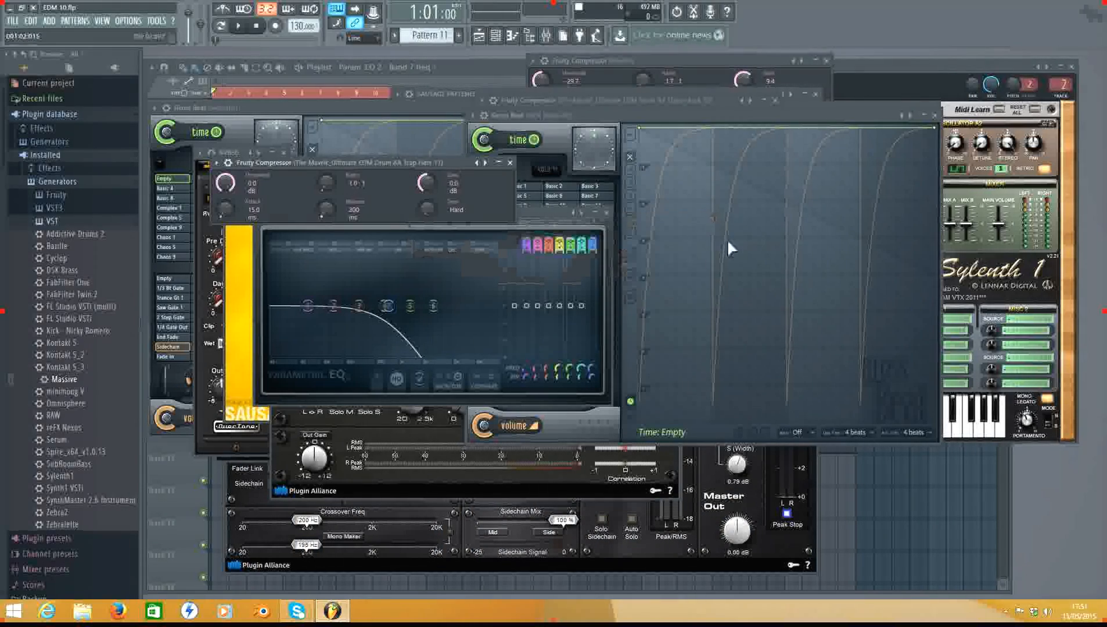
pyautogui.click(608, 215)
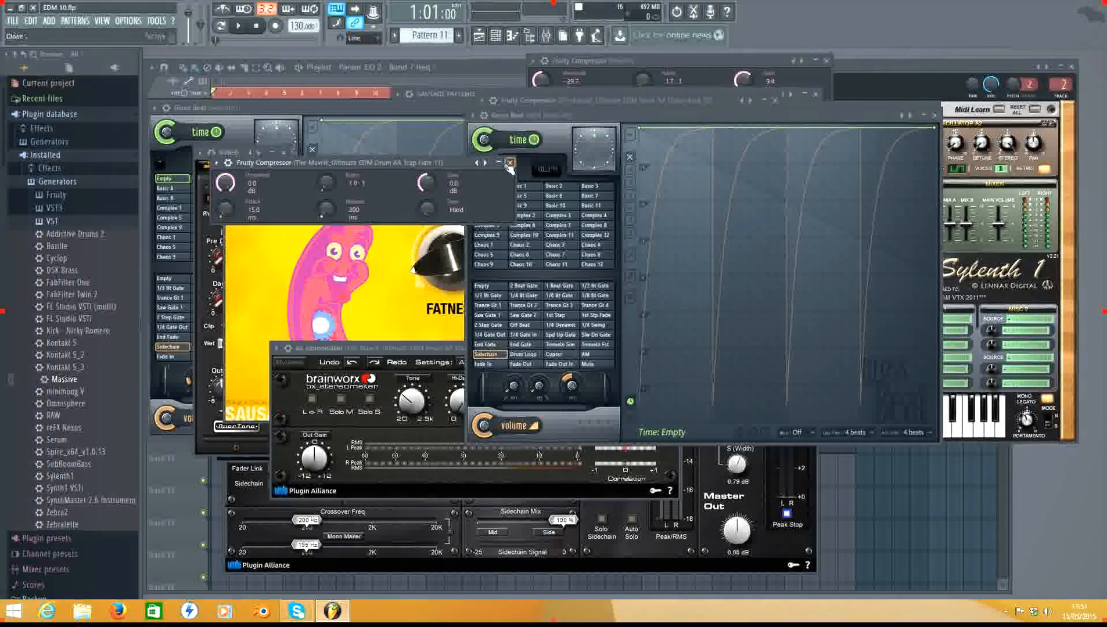
pyautogui.click(510, 163)
pyautogui.click(424, 349)
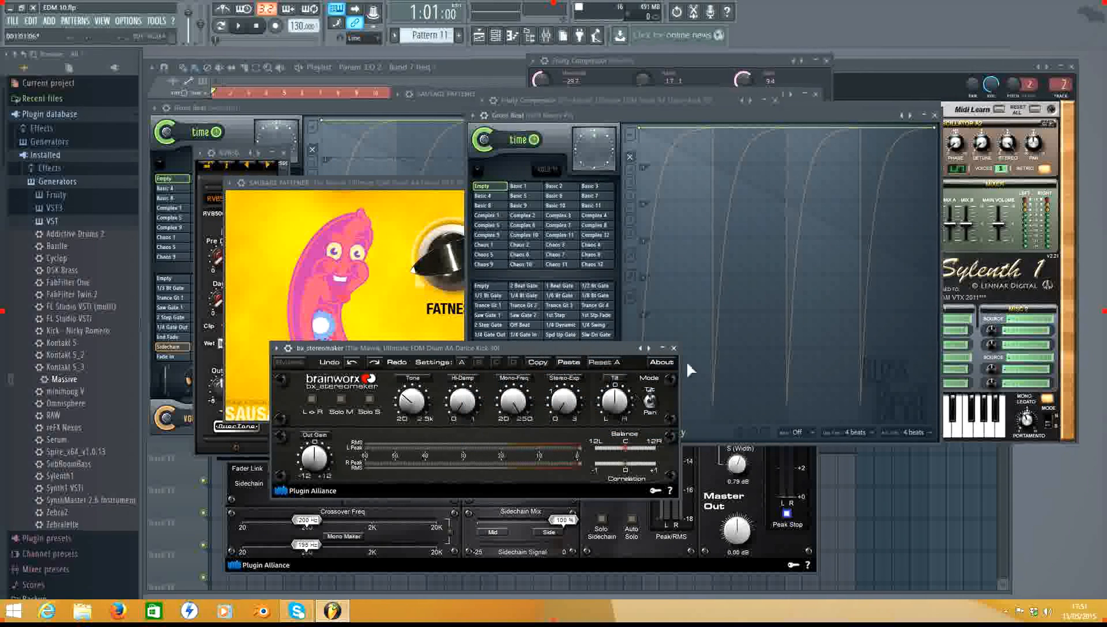
pyautogui.click(673, 349)
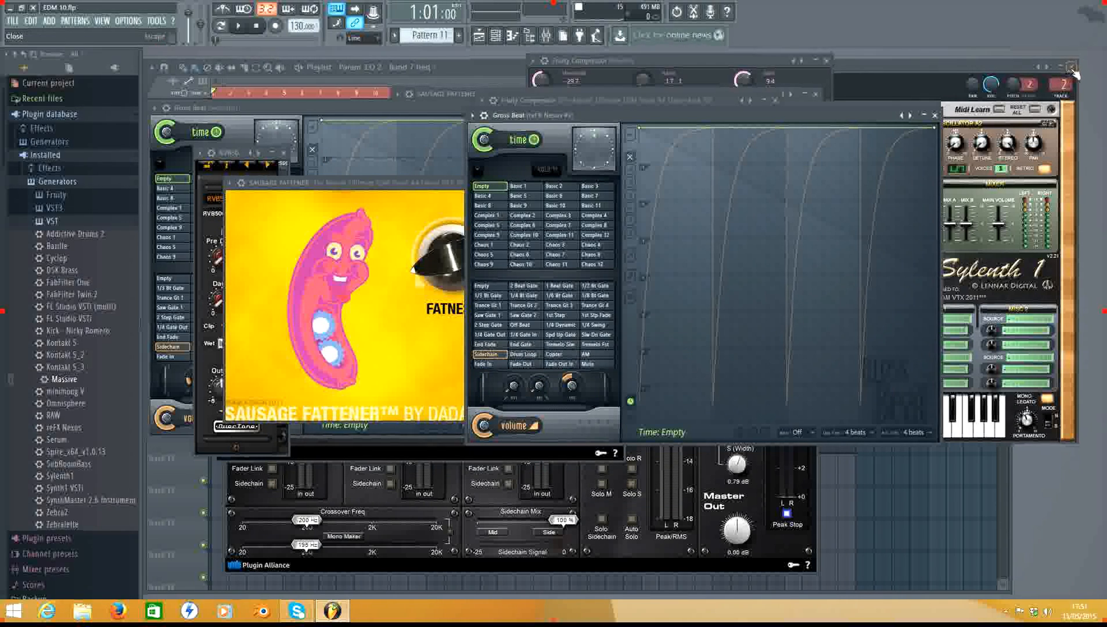
pyautogui.click(935, 116)
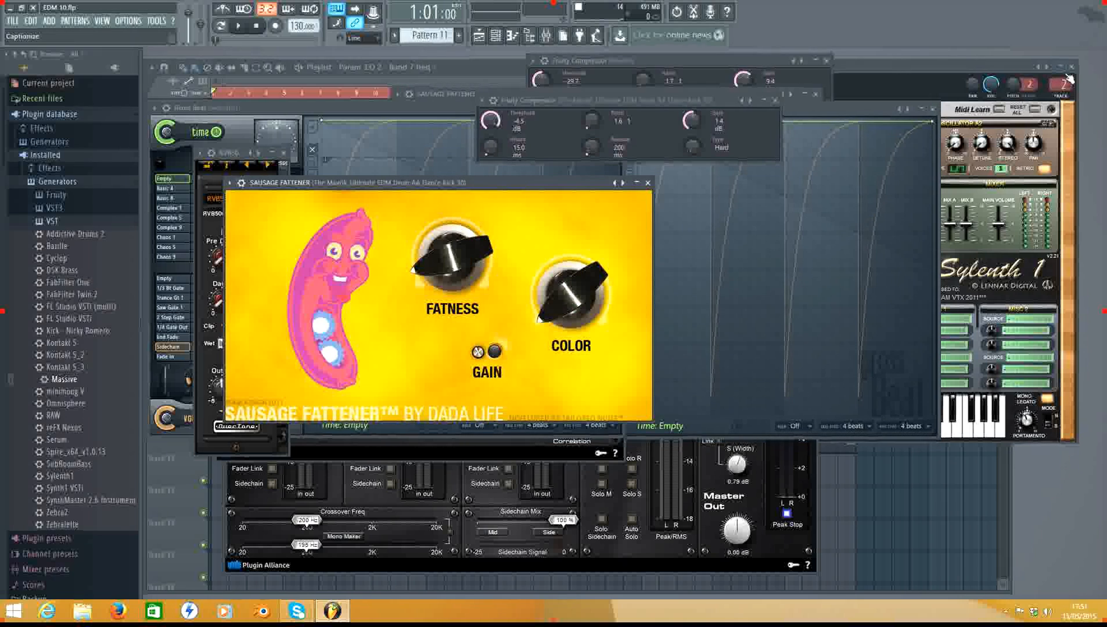
pyautogui.click(1073, 68)
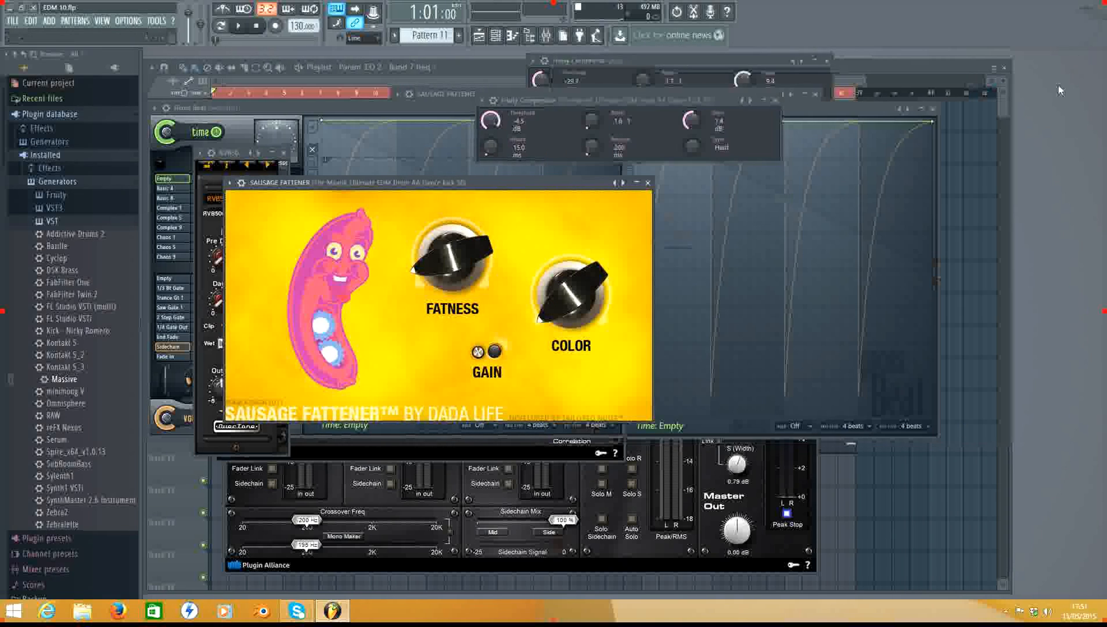
pyautogui.click(774, 99)
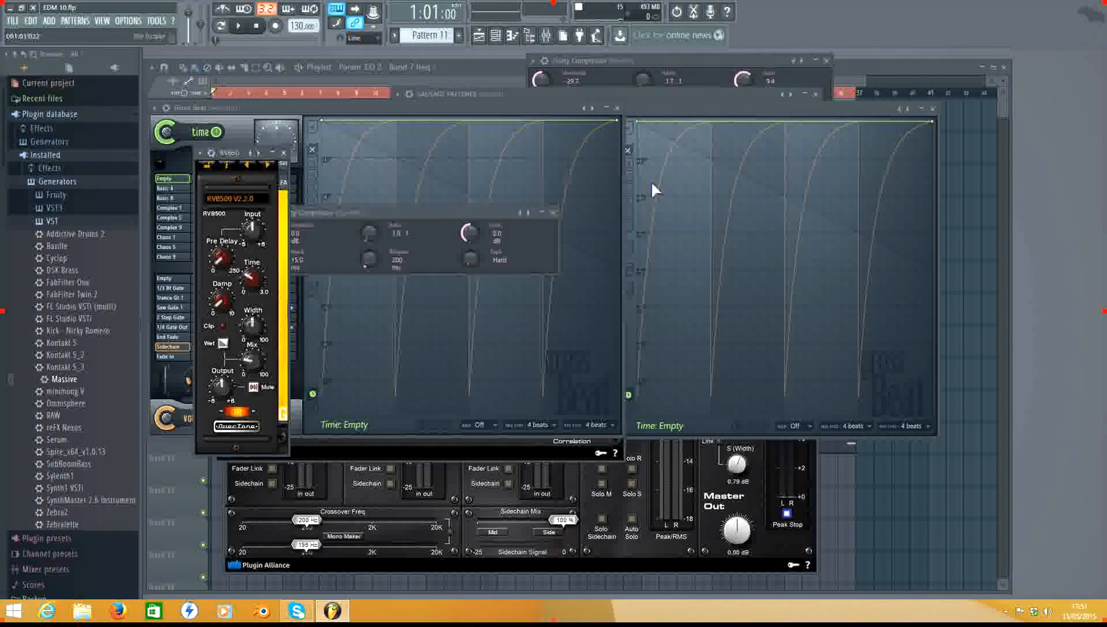
# Step: Close the remaining plugin and sampler windows, including Gross Beat, Sausage Fattener, the brainworx limiter, Maag EQ, Nexus and RVB500, to uncover the playlist
pyautogui.click(618, 108)
pyautogui.click(618, 310)
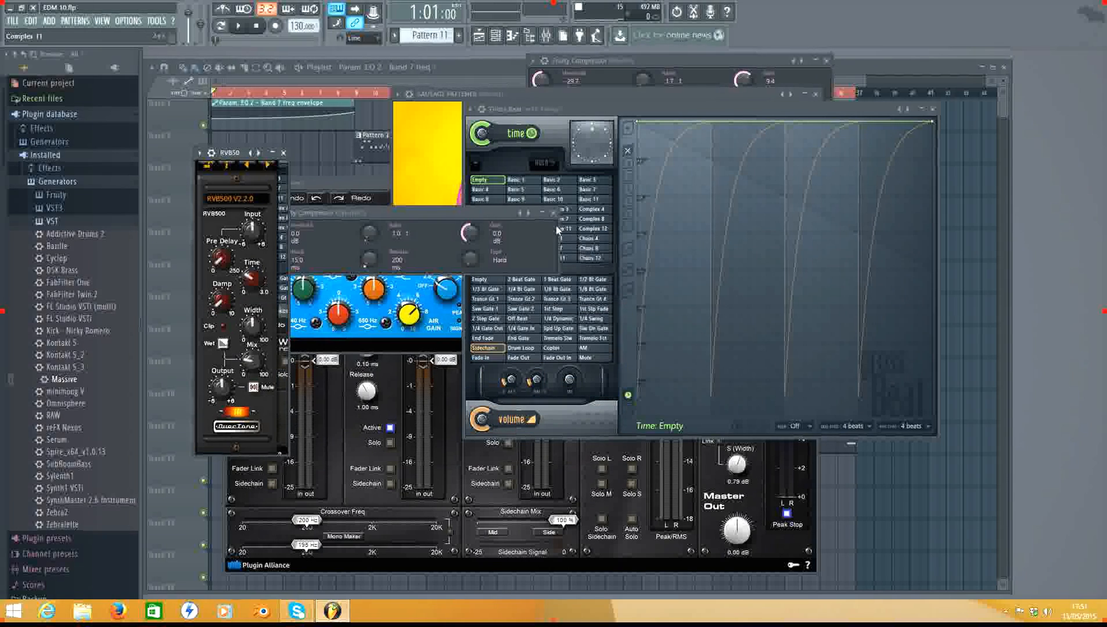
pyautogui.click(553, 212)
pyautogui.click(933, 110)
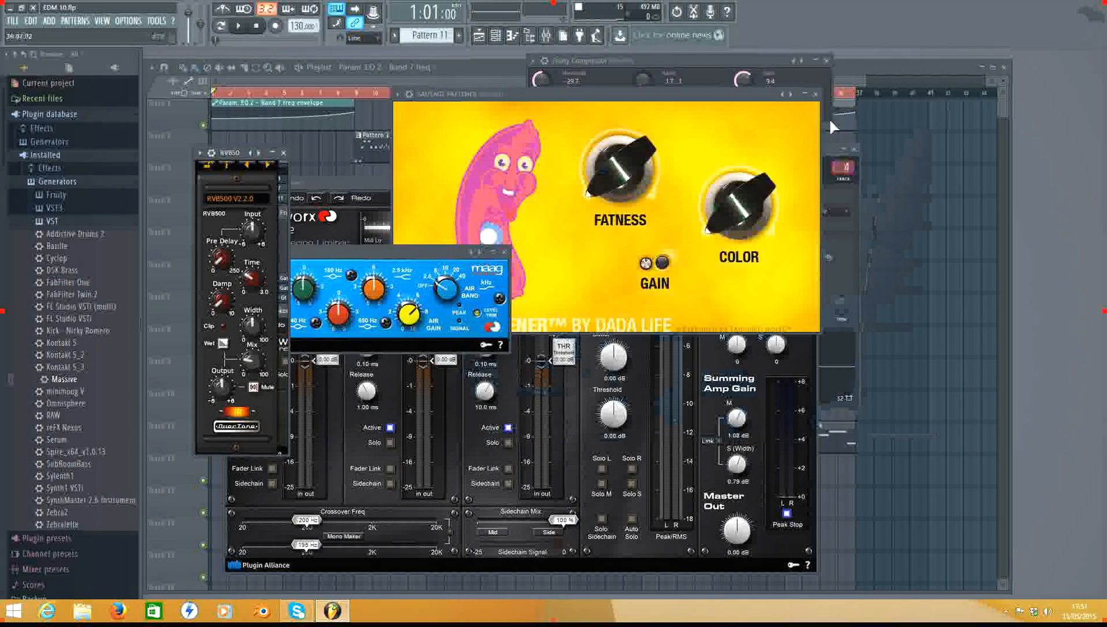
pyautogui.click(815, 94)
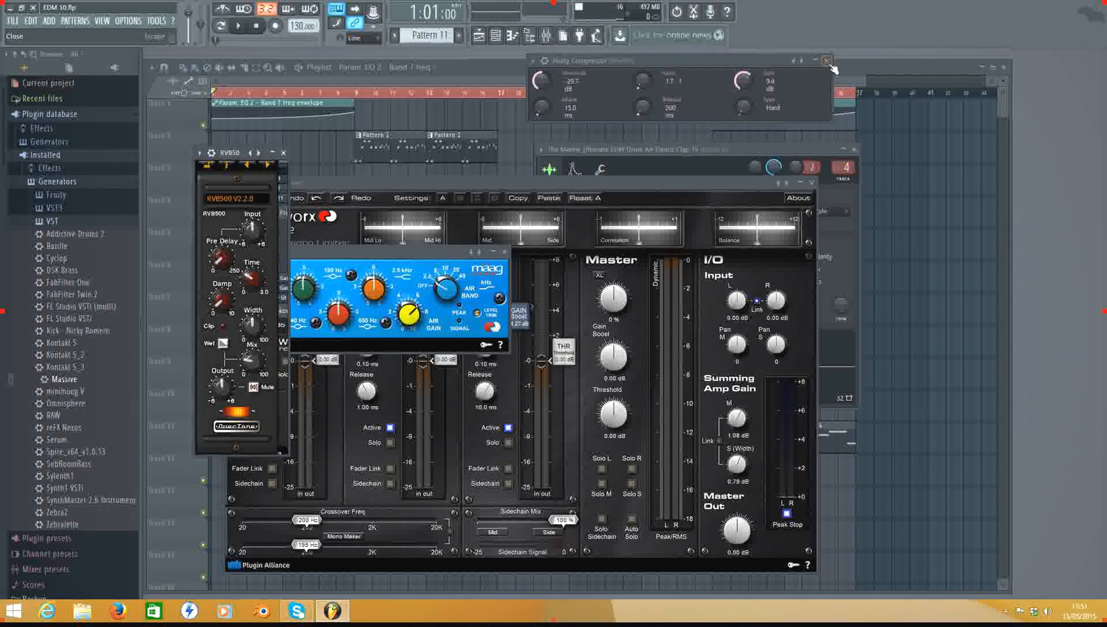
pyautogui.click(825, 60)
pyautogui.click(853, 151)
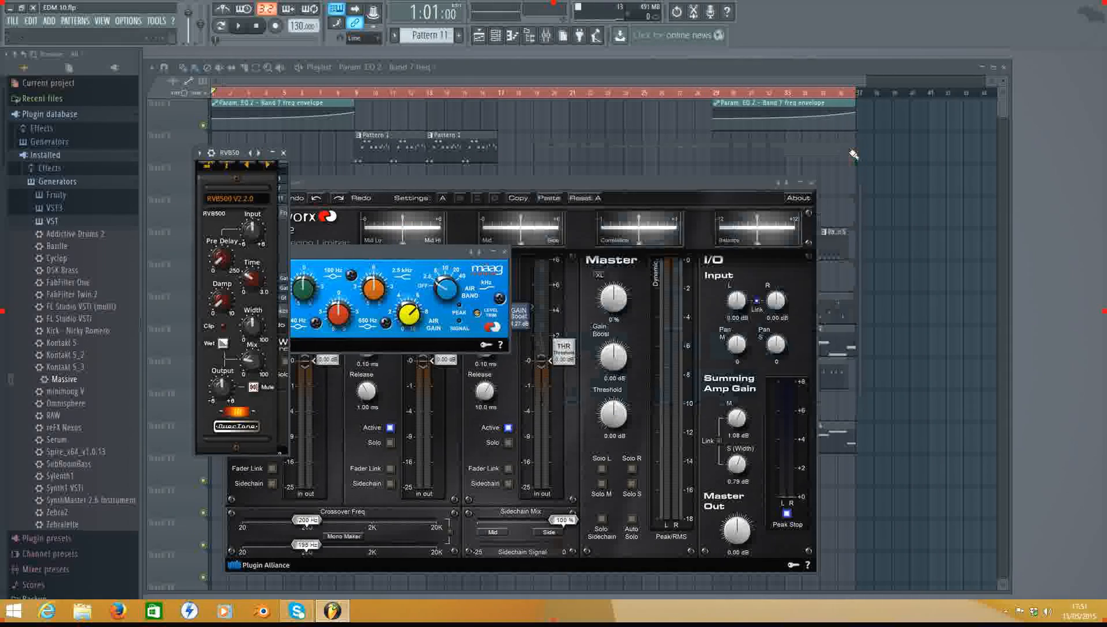
pyautogui.click(813, 184)
pyautogui.click(504, 251)
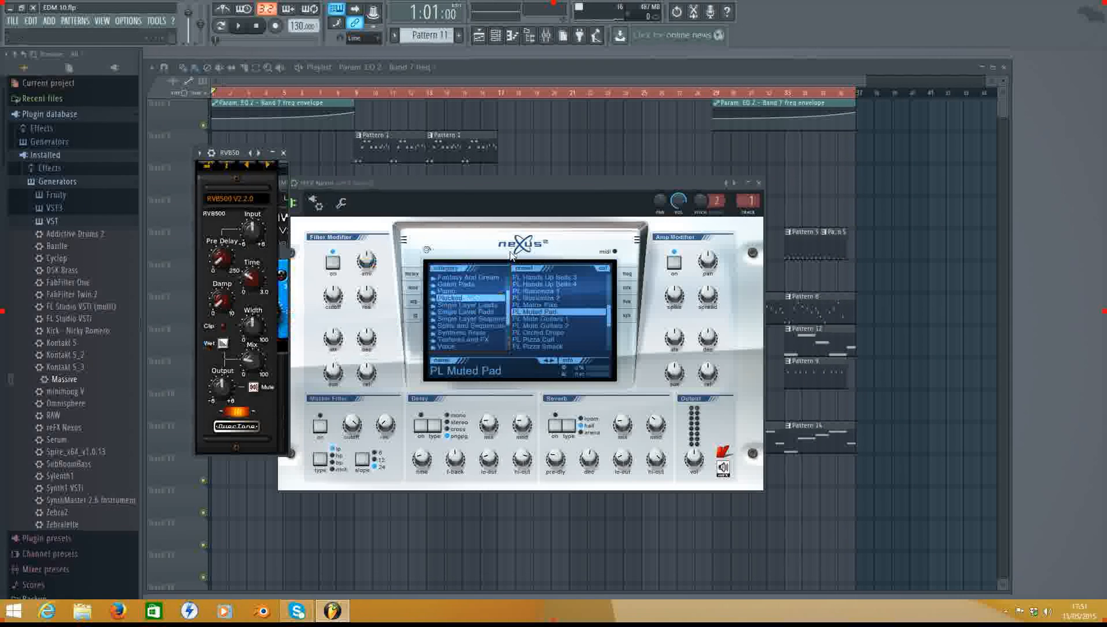
pyautogui.click(758, 183)
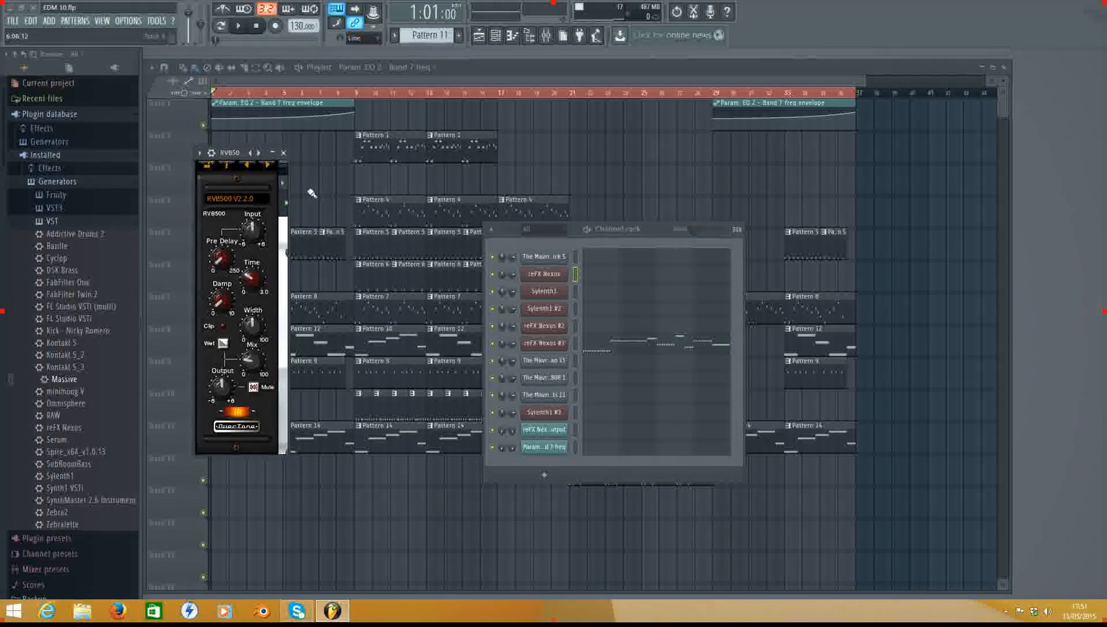
pyautogui.click(283, 153)
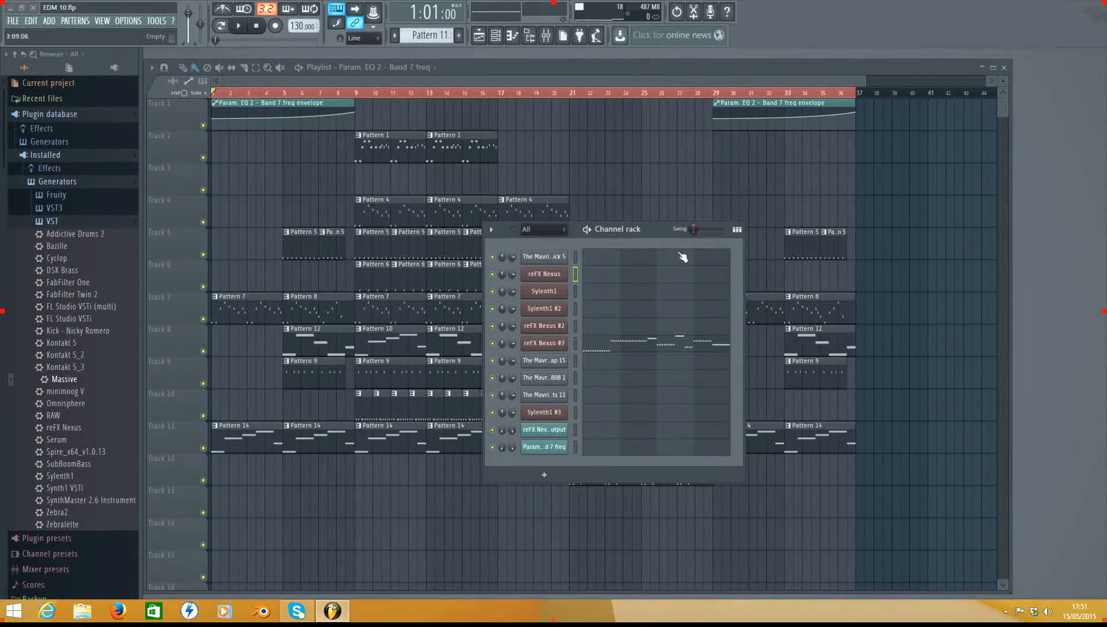
# Step: Maximize the playlist and show Pattern 3 in the channel rack, placed beside the arrangement
pyautogui.moveTo(660, 230); pyautogui.dragTo(989, 150)
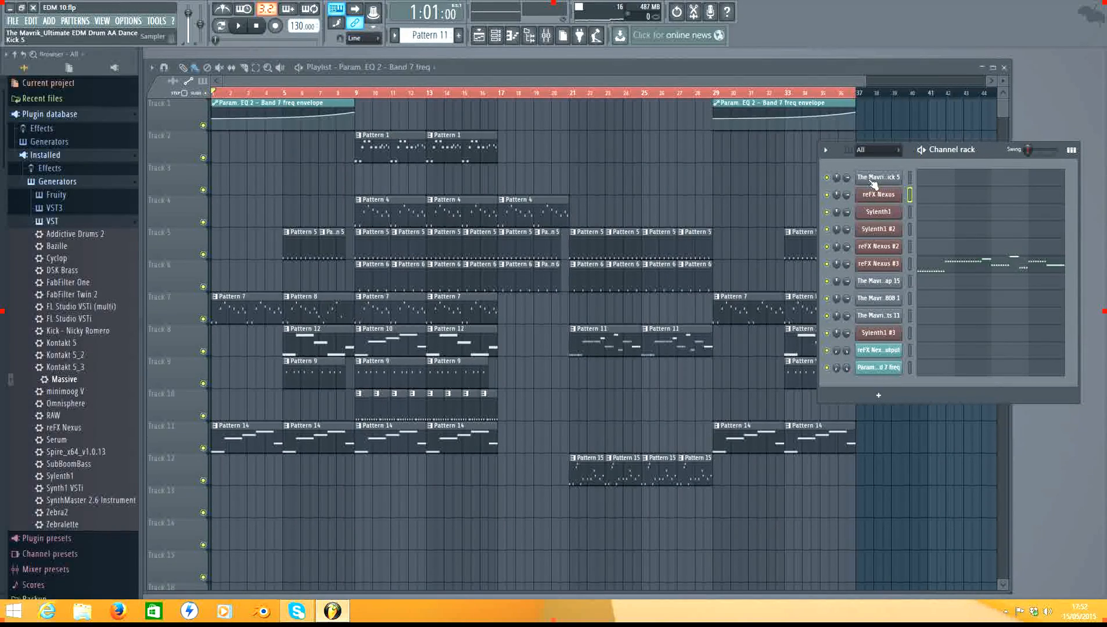
pyautogui.doubleClick(612, 68)
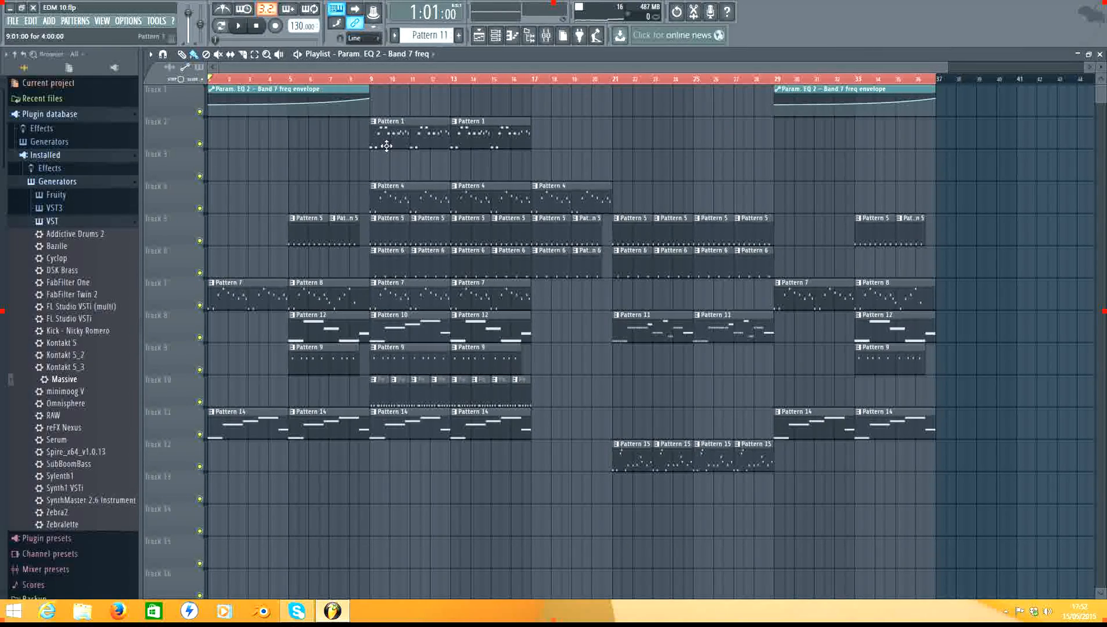
pyautogui.scroll(8, 434, 34)
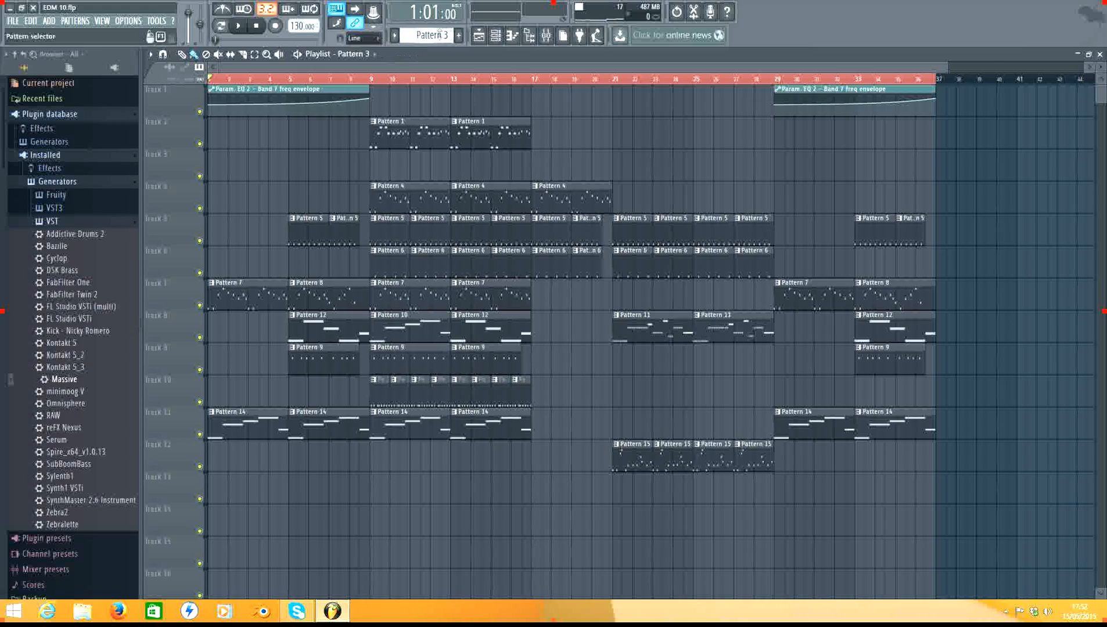
pyautogui.click(495, 35)
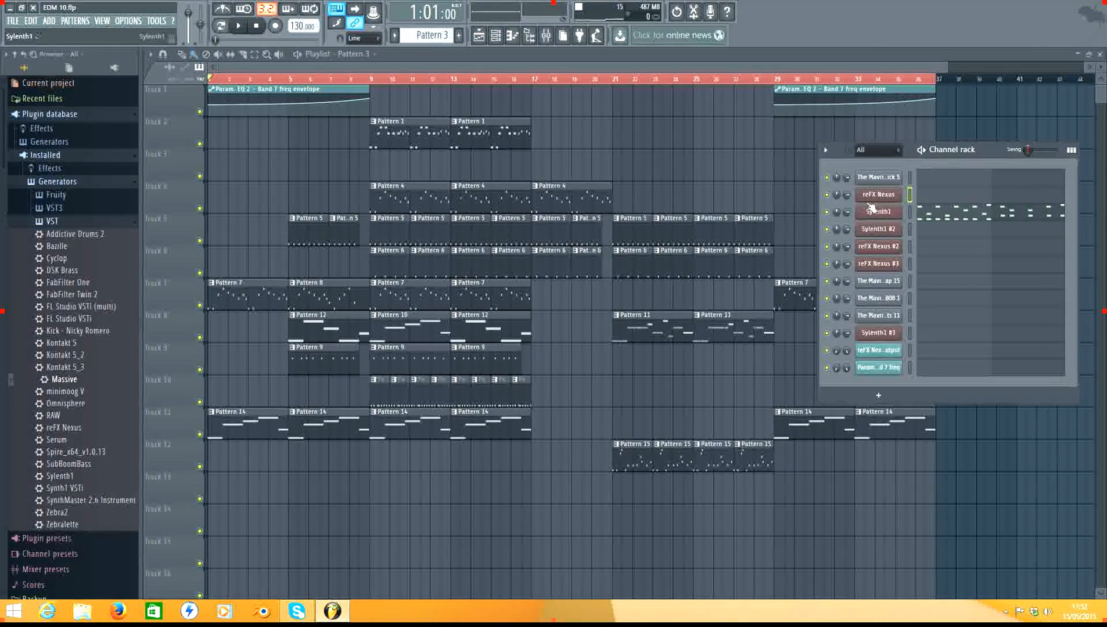
# Step: Open the mixer and maximize it to show all the project's tracks
pyautogui.click(546, 35)
pyautogui.moveTo(616, 181); pyautogui.dragTo(374, 96)
pyautogui.moveTo(540, 329); pyautogui.dragTo(1097, 558)
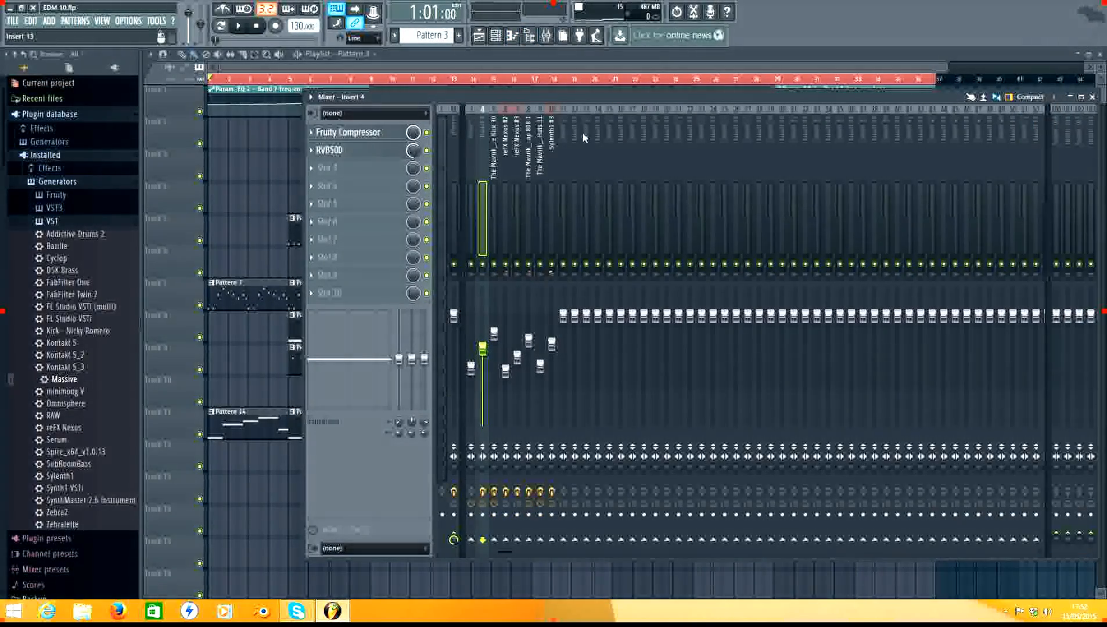
pyautogui.doubleClick(581, 97)
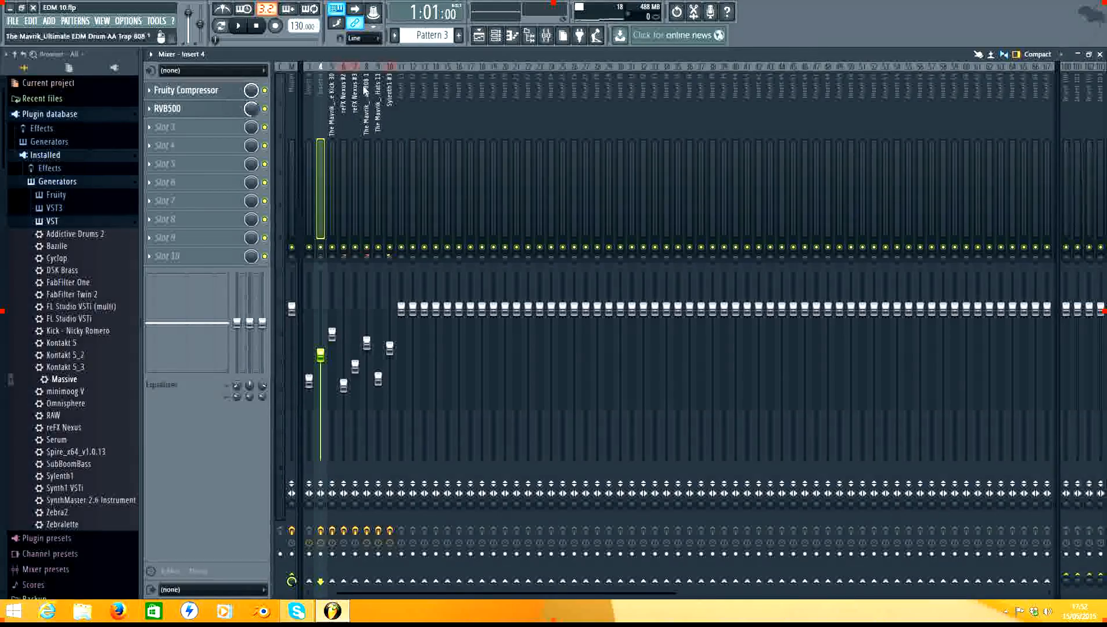
# Step: Play the EDM 10 arrangement in the playlist to about bar 29, stop it, and return to the mixer
pyautogui.click(478, 35)
pyautogui.press('space')
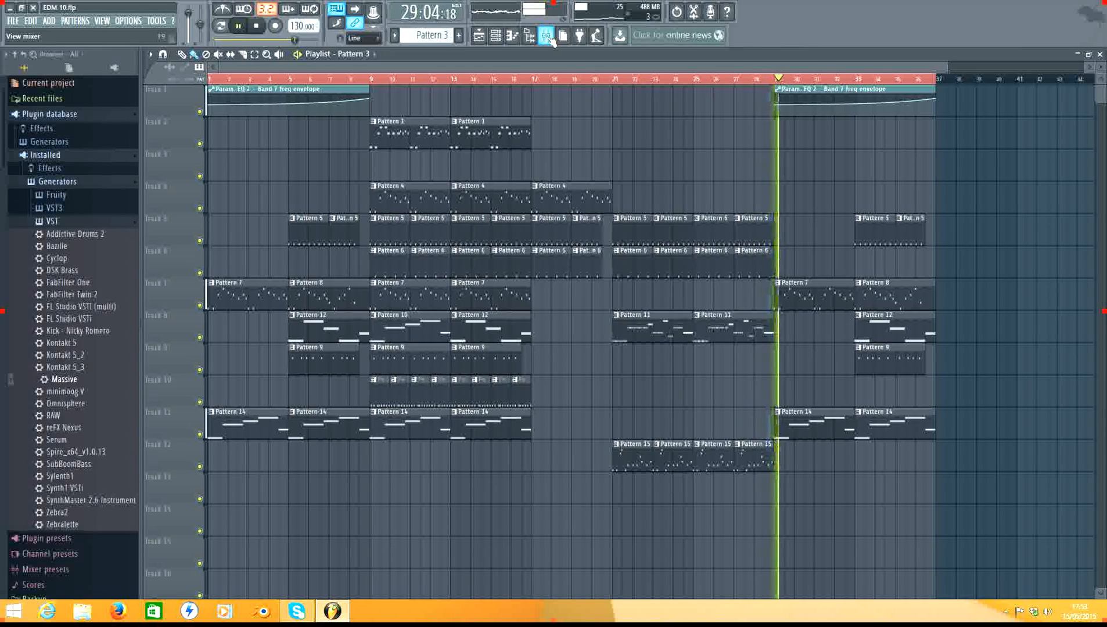
pyautogui.click(257, 27)
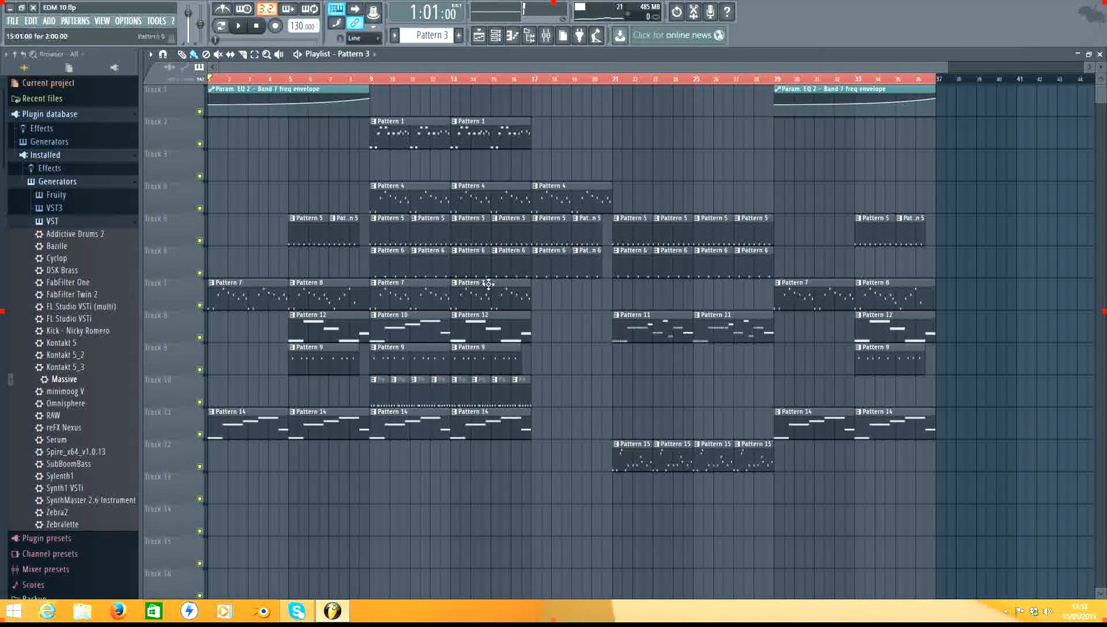
pyautogui.click(1078, 55)
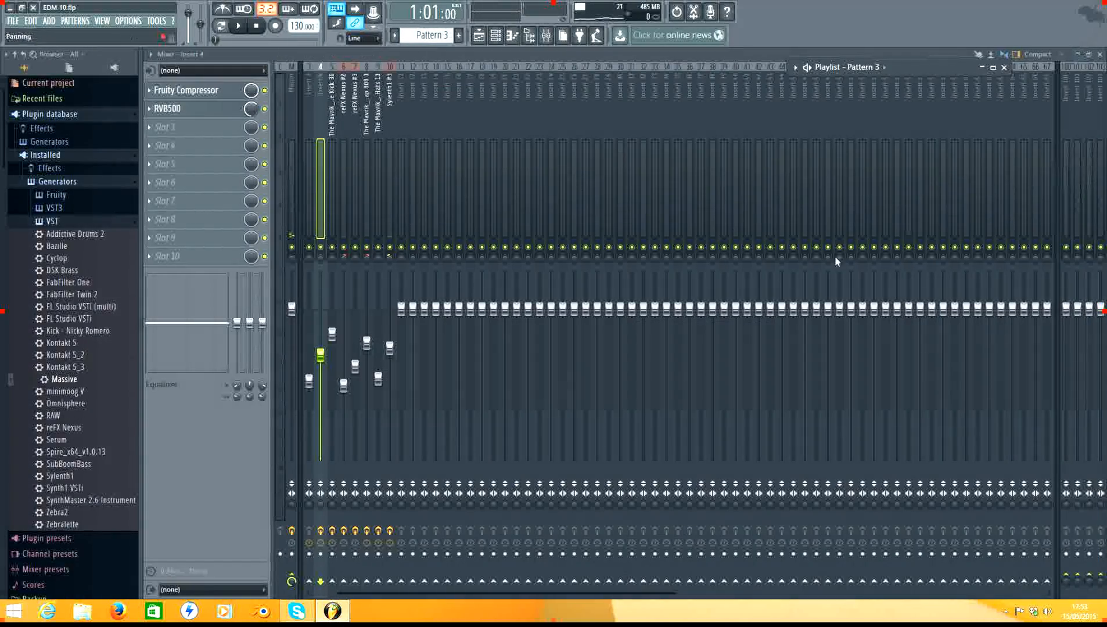